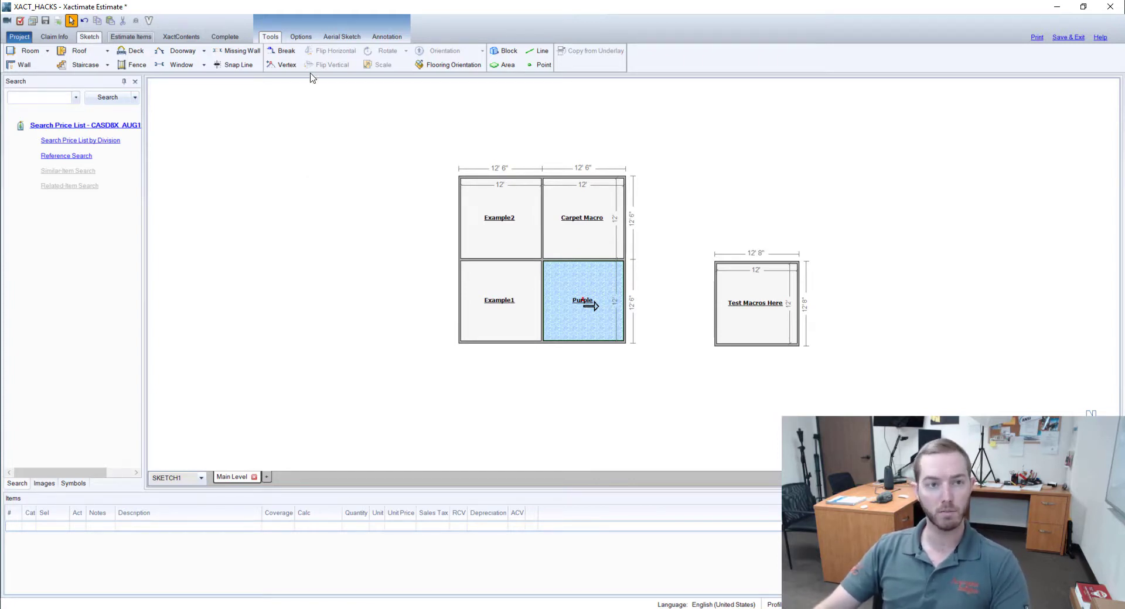
# Step: Show Example1's line items and select its floor prep, carpet pad and carpet rows
pyautogui.click(146, 38)
pyautogui.click(94, 136)
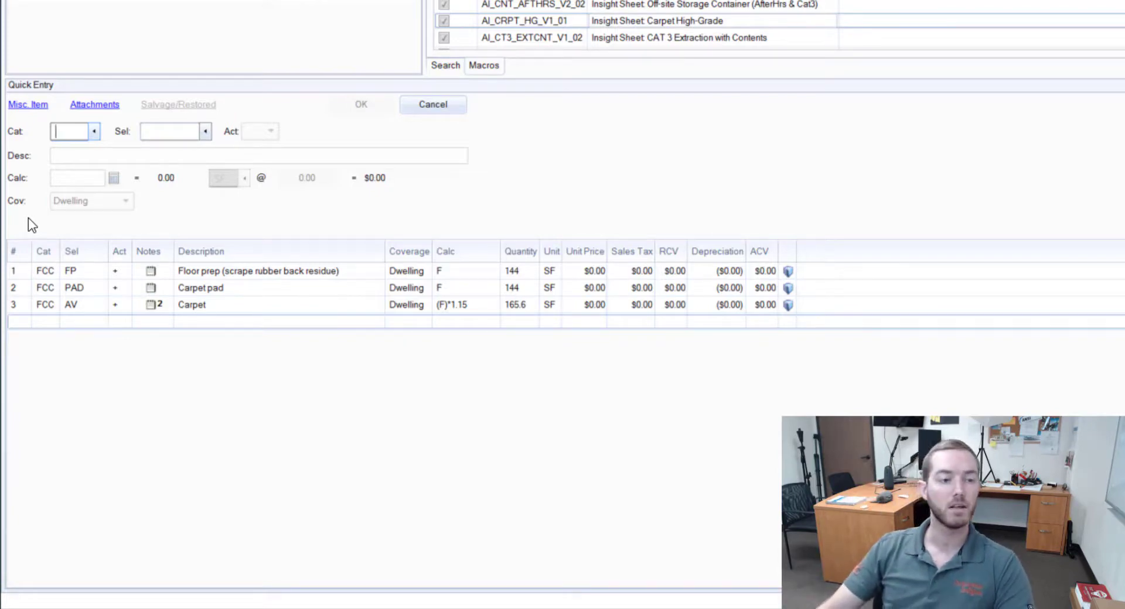
pyautogui.click(16, 274)
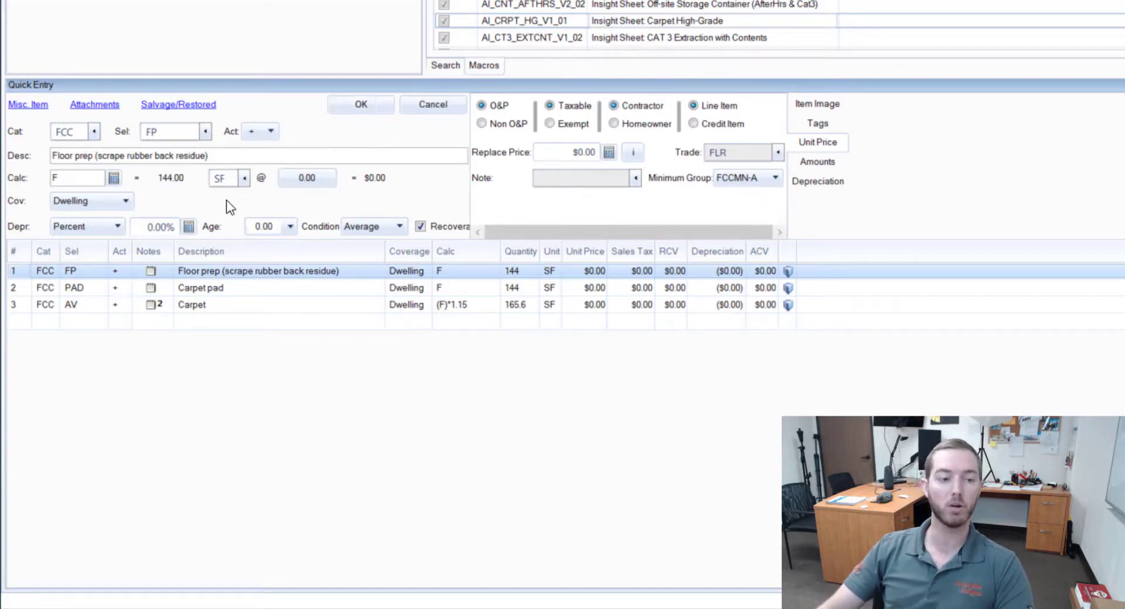
pyautogui.moveTo(12, 271); pyautogui.dragTo(14, 310)
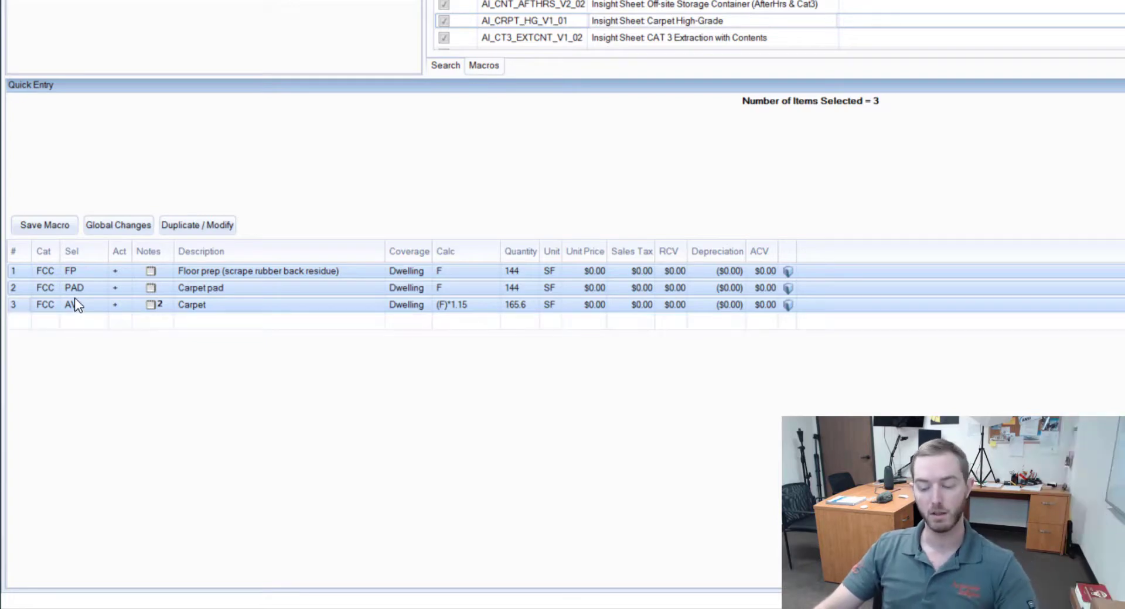
pyautogui.doubleClick(27, 275)
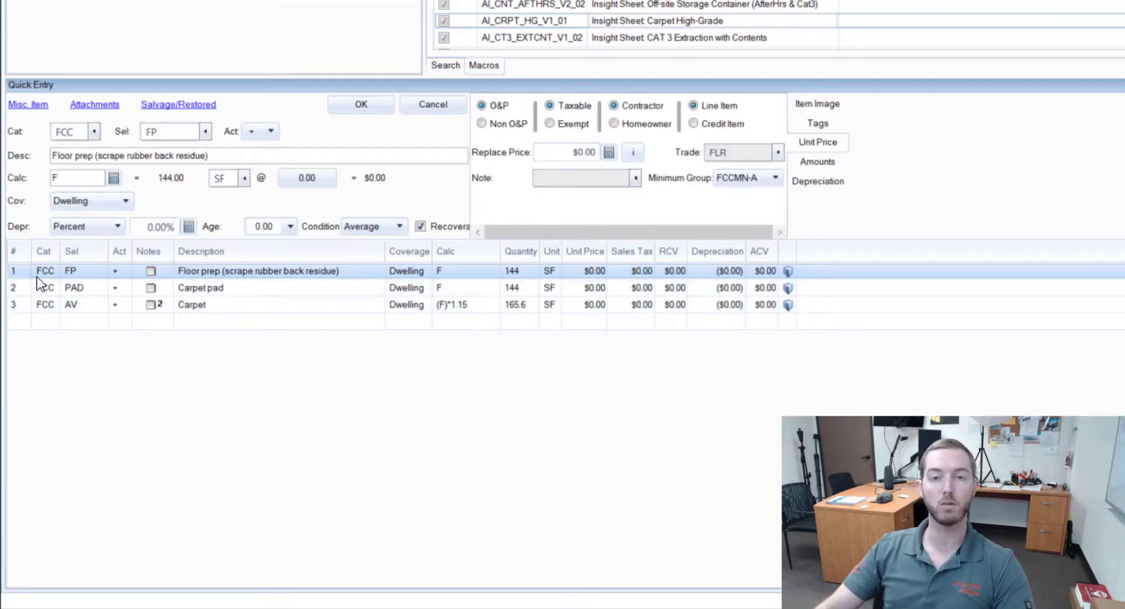
pyautogui.keyDown('ctrl'); pyautogui.click(24, 301); pyautogui.keyUp('ctrl')
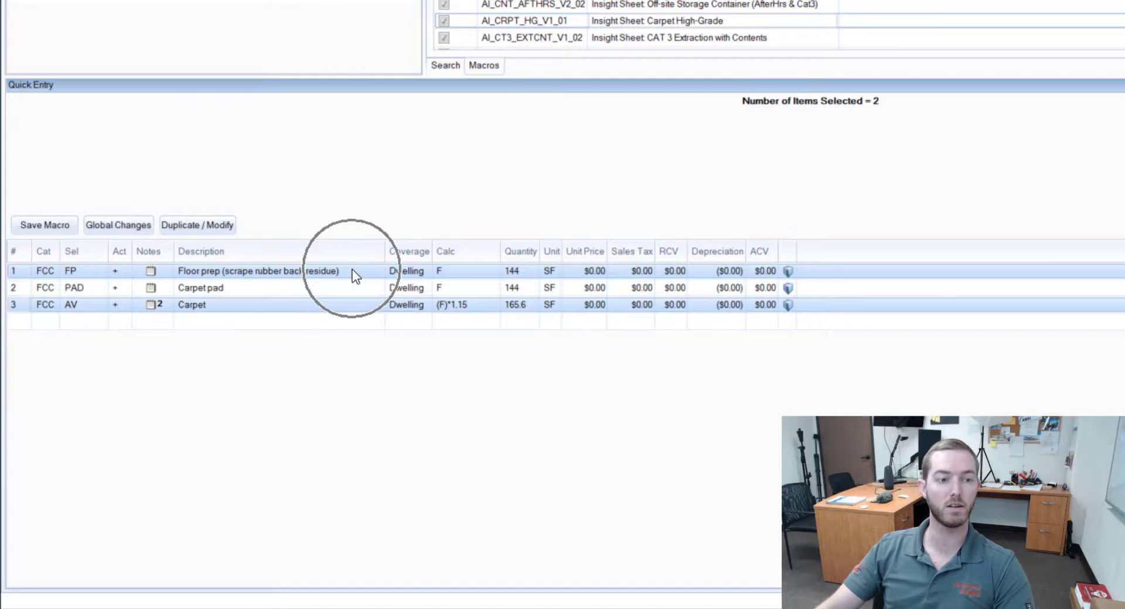
pyautogui.doubleClick(19, 270)
pyautogui.moveTo(18, 271); pyautogui.dragTo(16, 307)
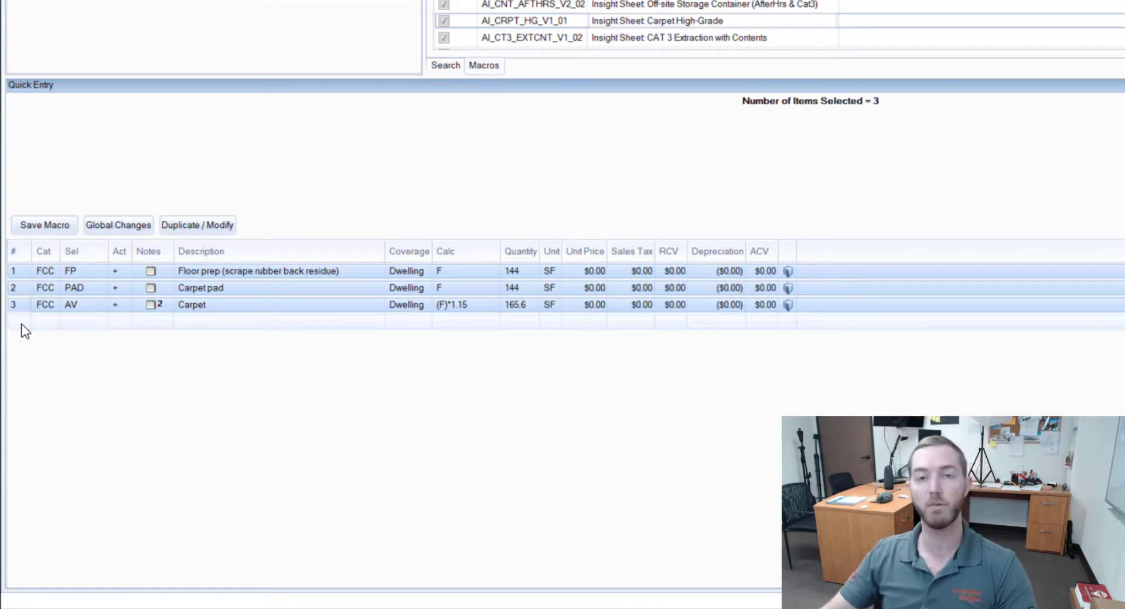
# Step: Start saving the three selected carpet items as a macro via Other Options > Save Macro
pyautogui.rightClick(22, 273)
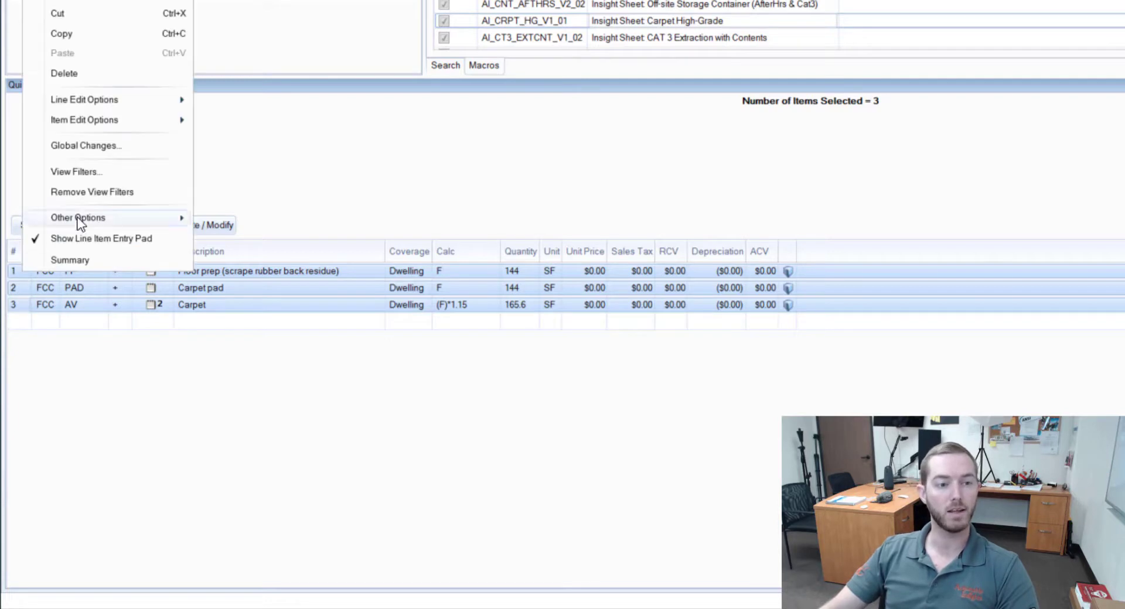
pyautogui.moveTo(81, 221)
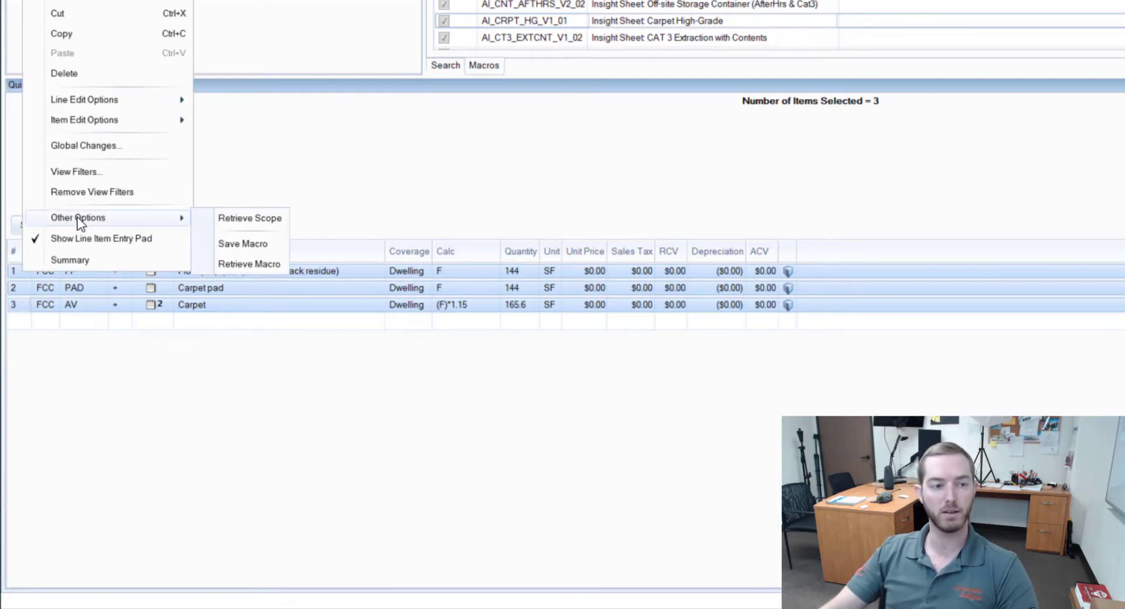
pyautogui.click(272, 244)
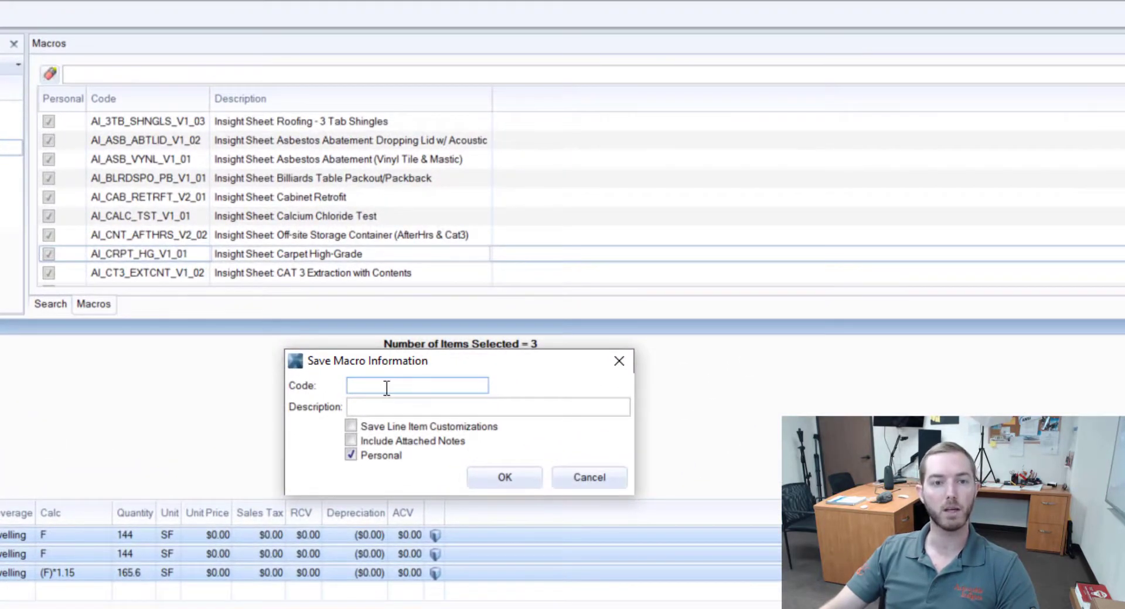
pyautogui.click(159, 209)
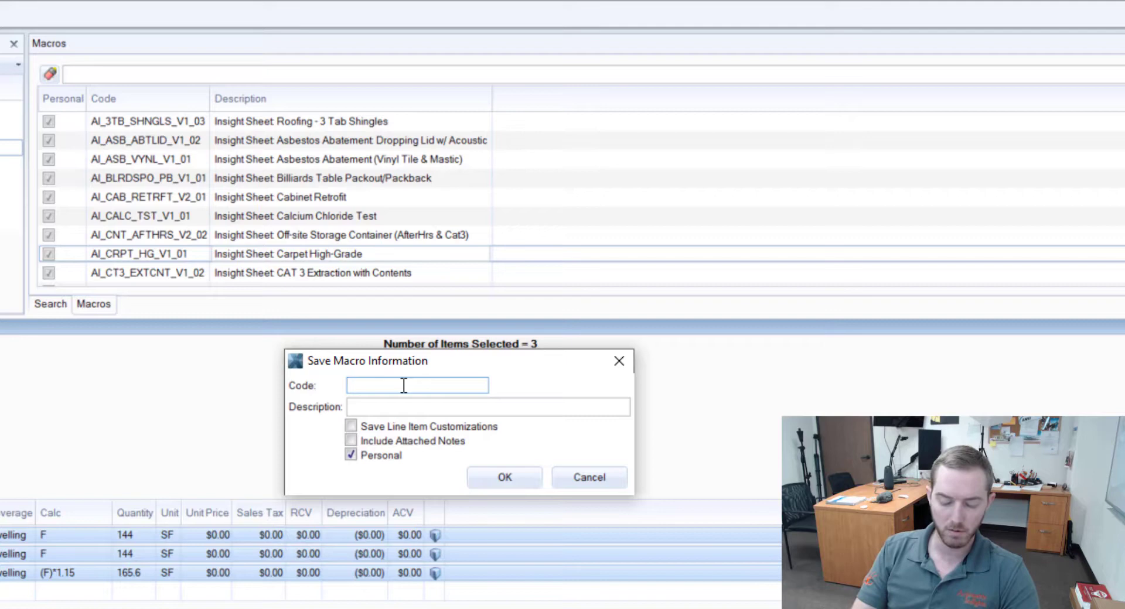
# Step: Enter macro code PREP_CARPET_PAD and description 'This is floor prep, carpet pad, and carpet.'
pyautogui.write('CARPET_PAD')
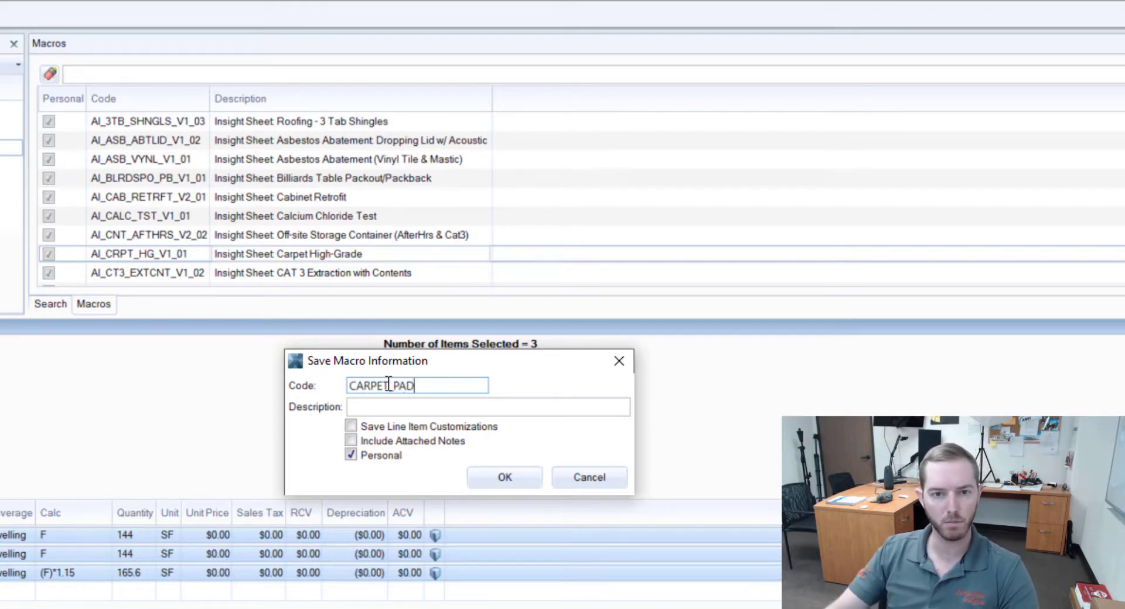
pyautogui.click(355, 391)
pyautogui.write('PREP_')
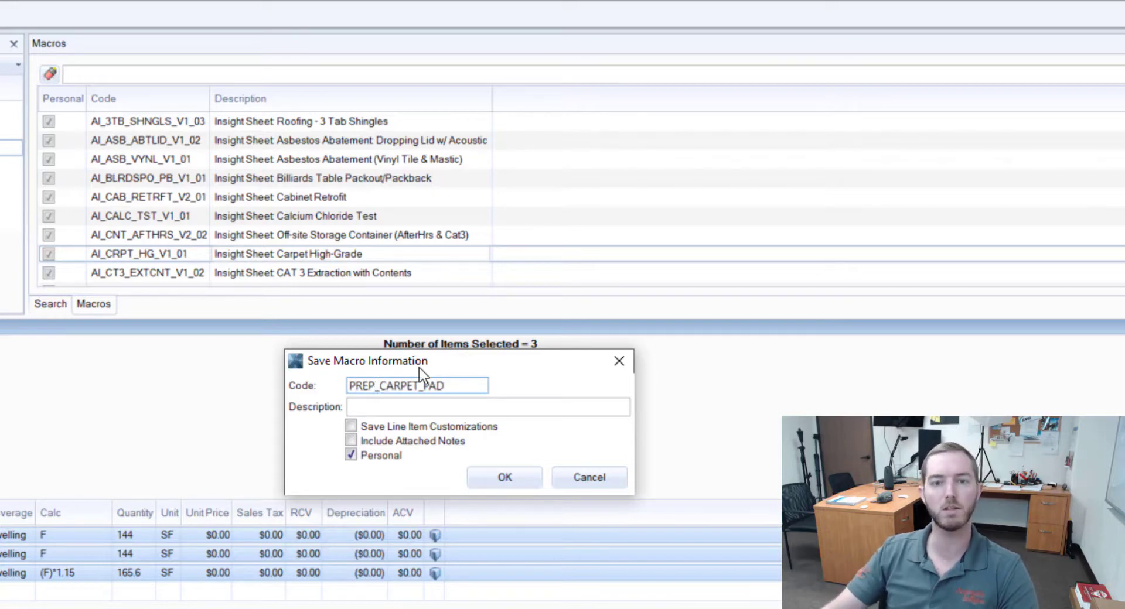
pyautogui.click(413, 408)
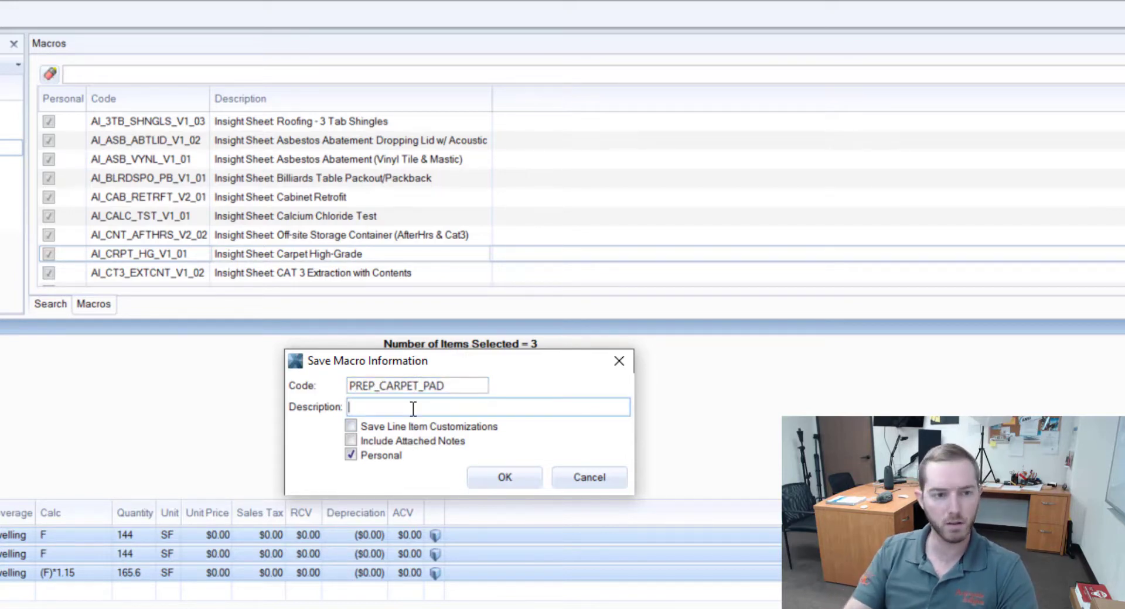
pyautogui.write('This is fl')
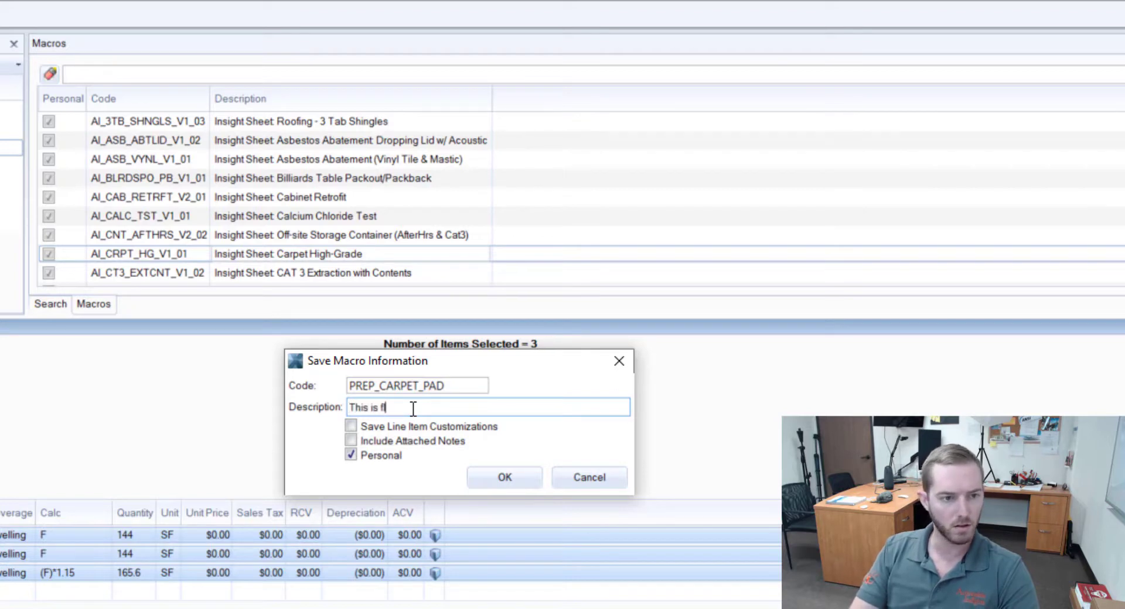
pyautogui.write('oor prep, cappet pad, and carpet.')
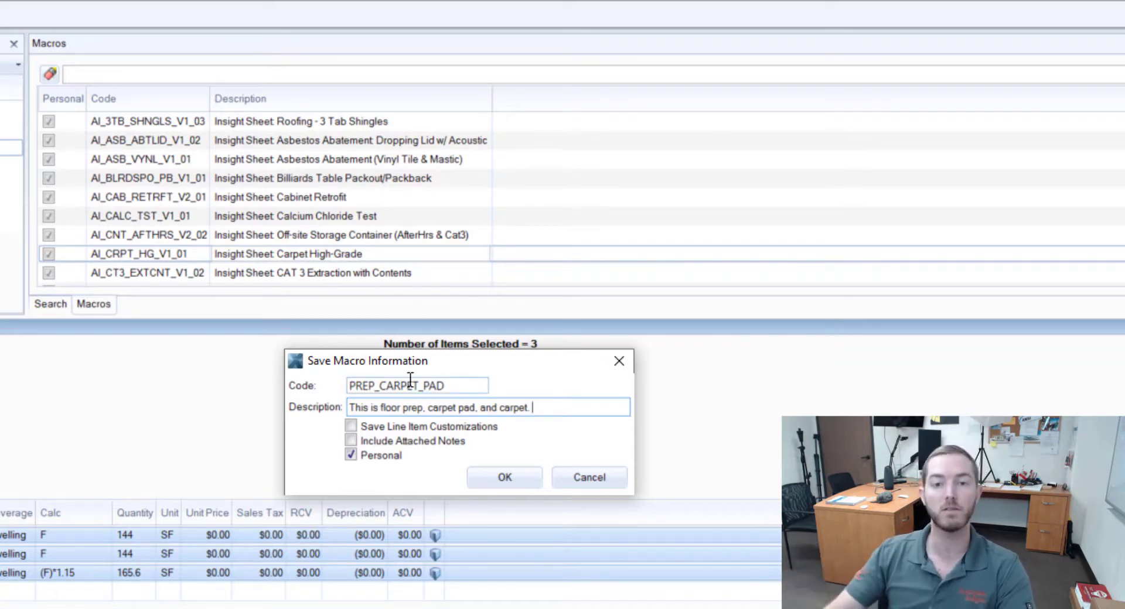
# Step: Confirm the Save Macro dialog to store PREP_CARPET_PAD
pyautogui.click(538, 484)
pyautogui.scroll(-8, 427, 200)
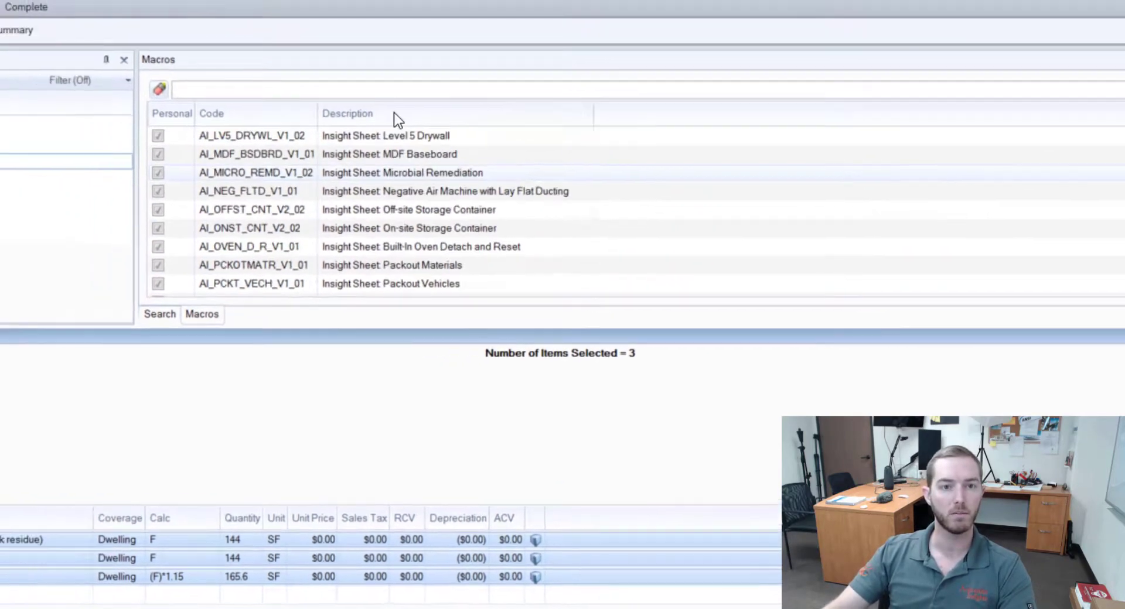
pyautogui.scroll(7, 427, 199)
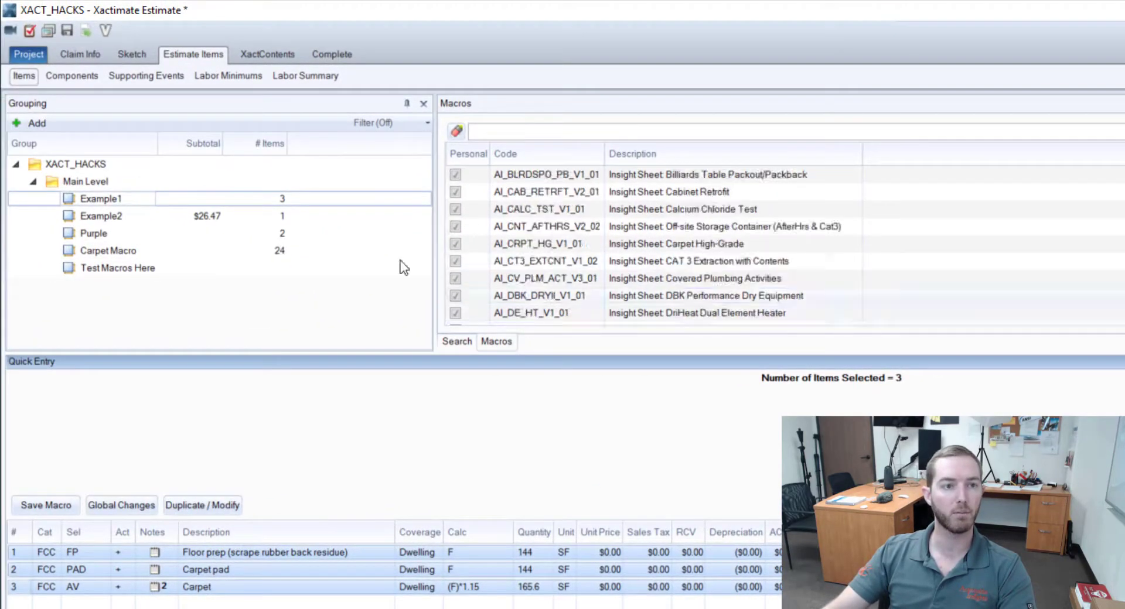
# Step: Run PREP_CARPET_PAD, found by searching 'prep', into the Test Macros Here room
pyautogui.click(170, 273)
pyautogui.click(497, 133)
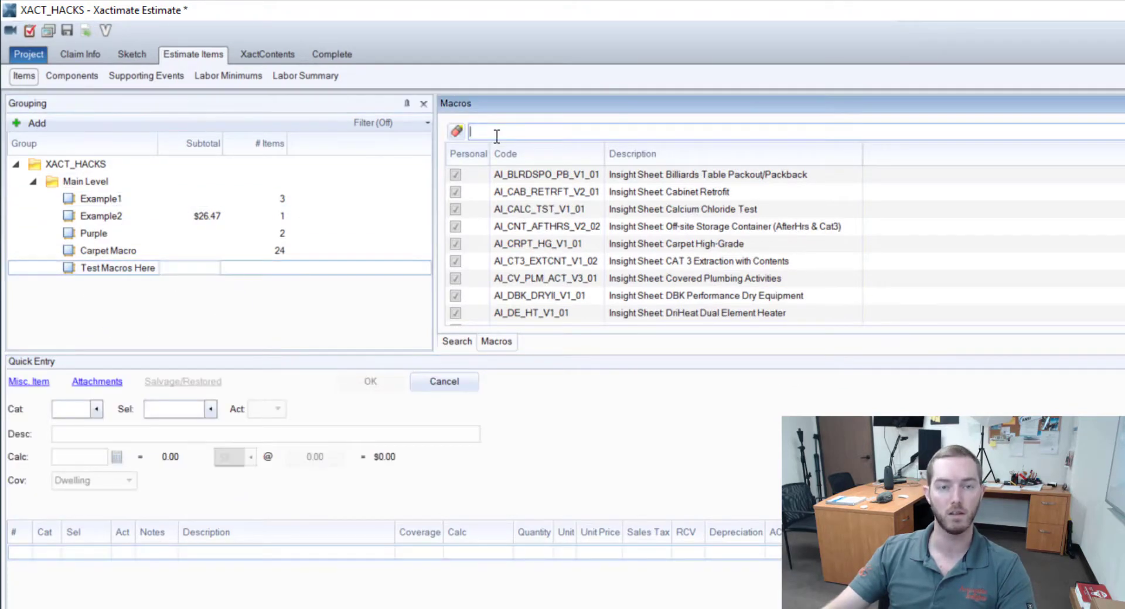
pyautogui.write('prep')
pyautogui.click(533, 174)
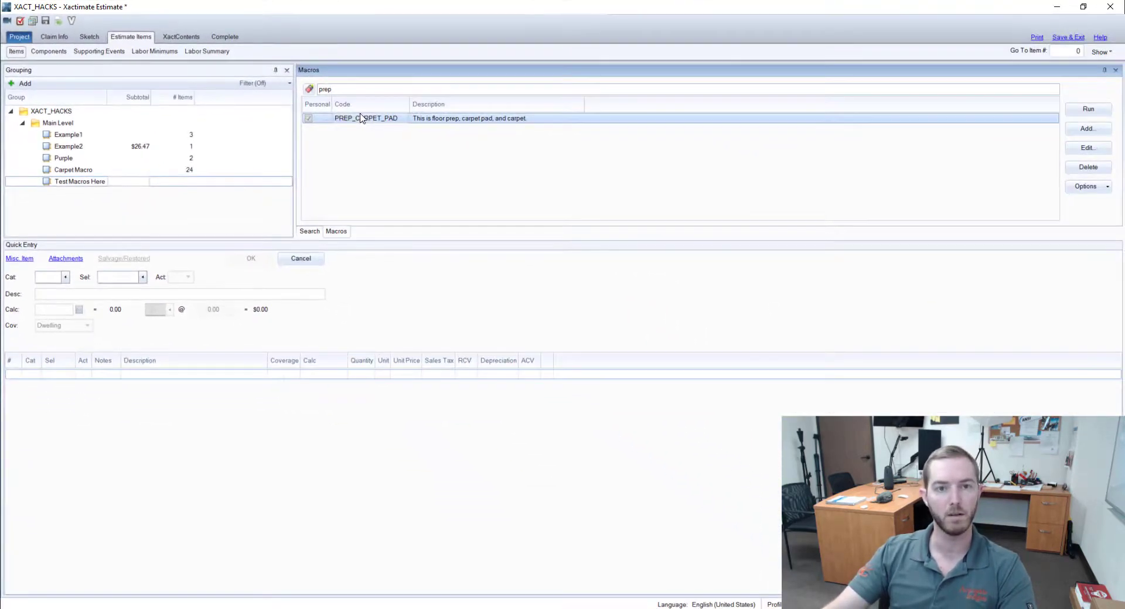
pyautogui.click(1074, 114)
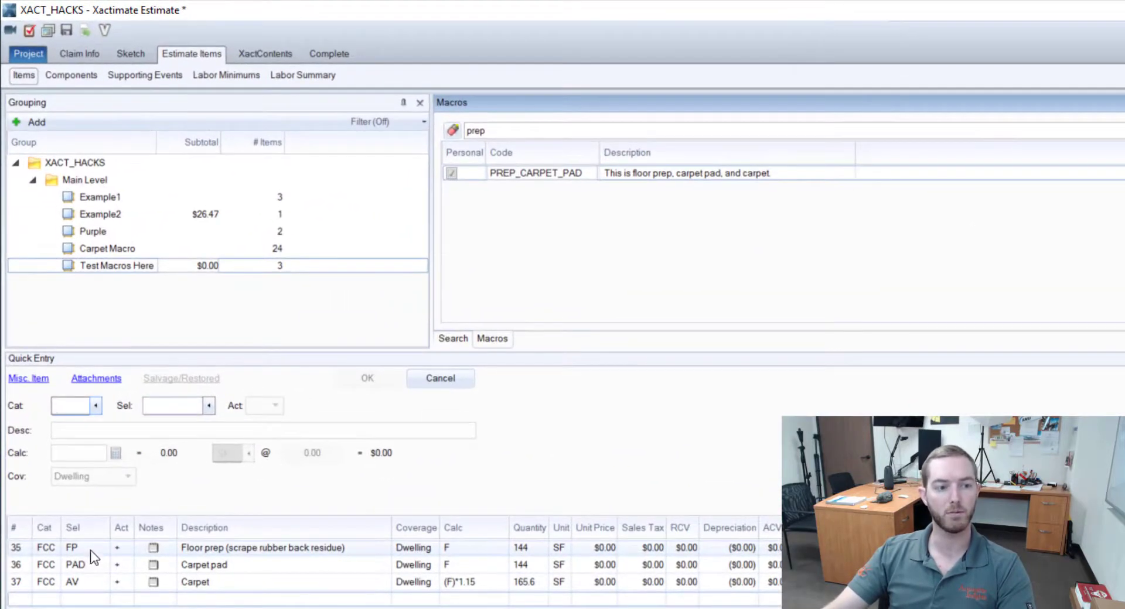
# Step: Delete the three added test line items and return to Example1's floor prep item
pyautogui.click(30, 550)
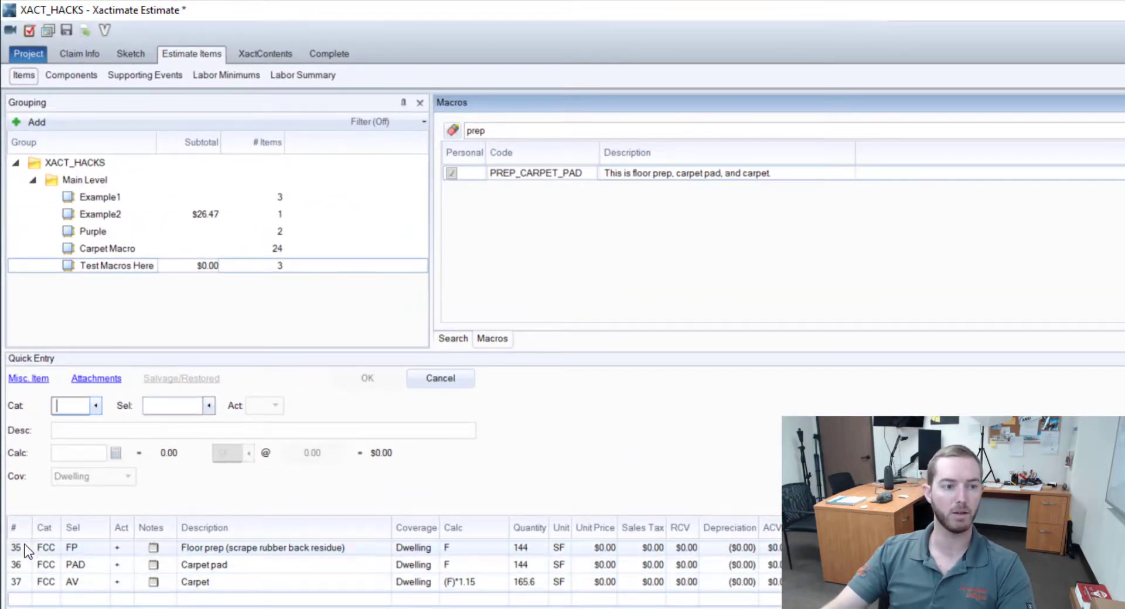
pyautogui.keyDown('shift'); pyautogui.click(27, 579); pyautogui.keyUp('shift')
pyautogui.press('Delete')
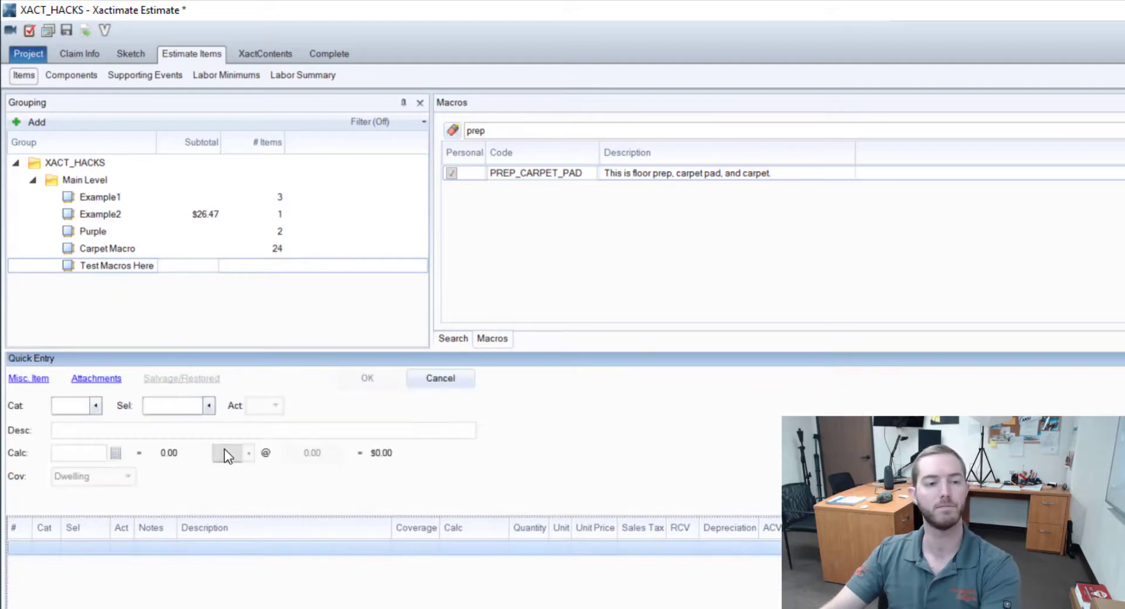
pyautogui.click(138, 197)
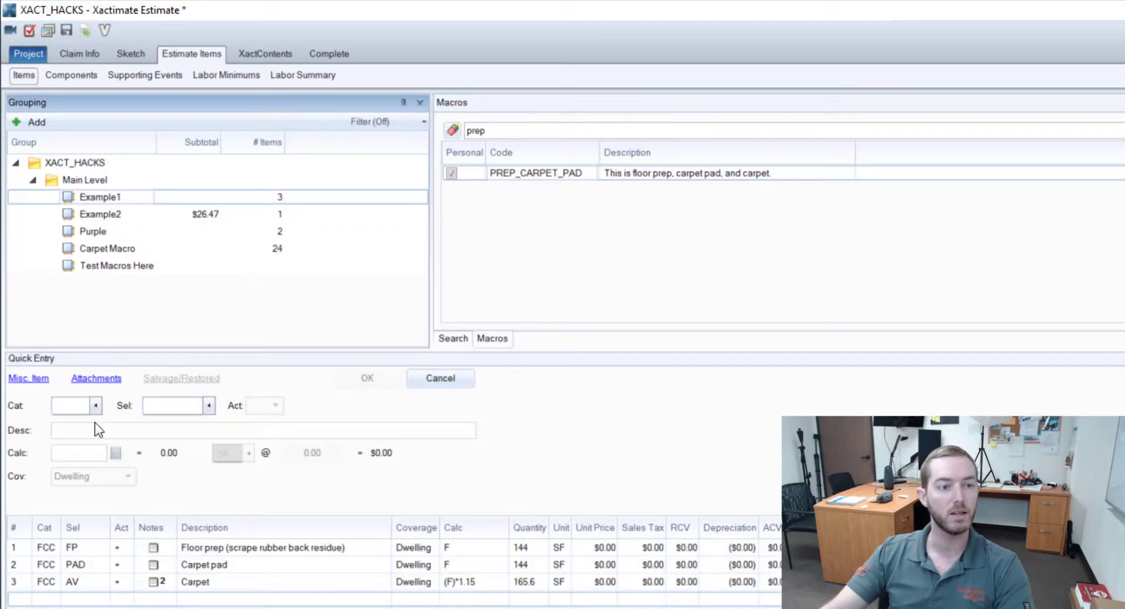
pyautogui.click(30, 561)
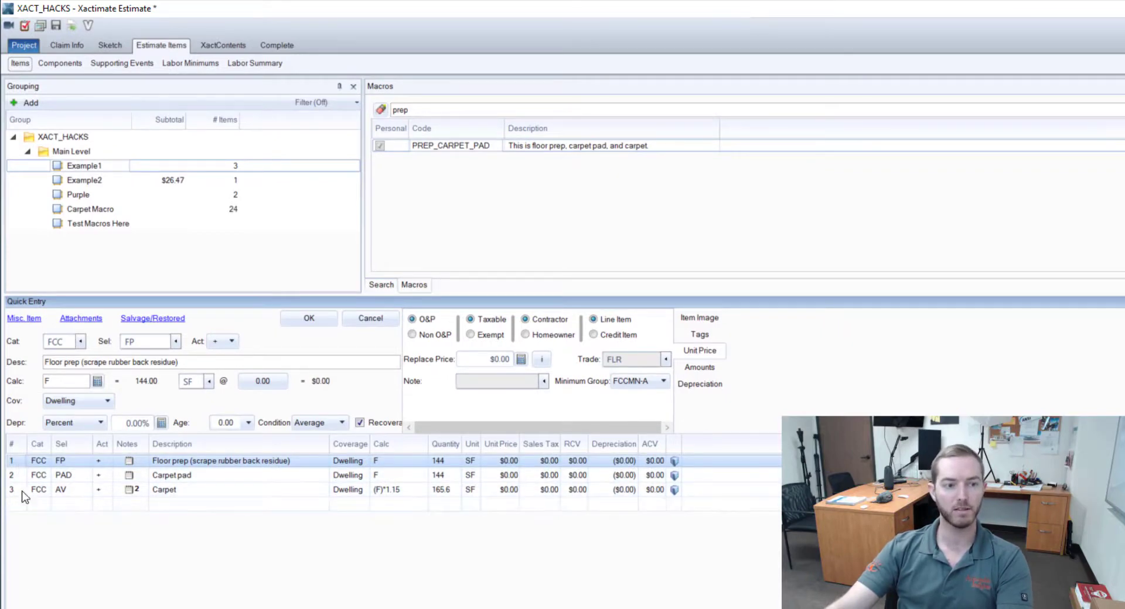
pyautogui.keyDown('shift'); pyautogui.click(16, 490); pyautogui.keyUp('shift')
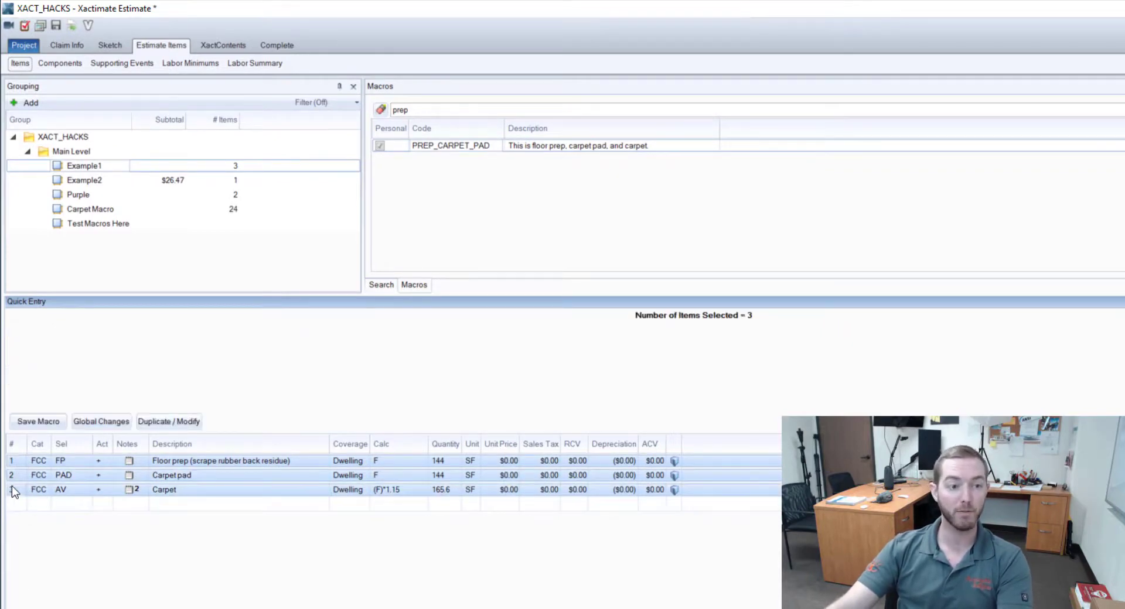
pyautogui.click(12, 490)
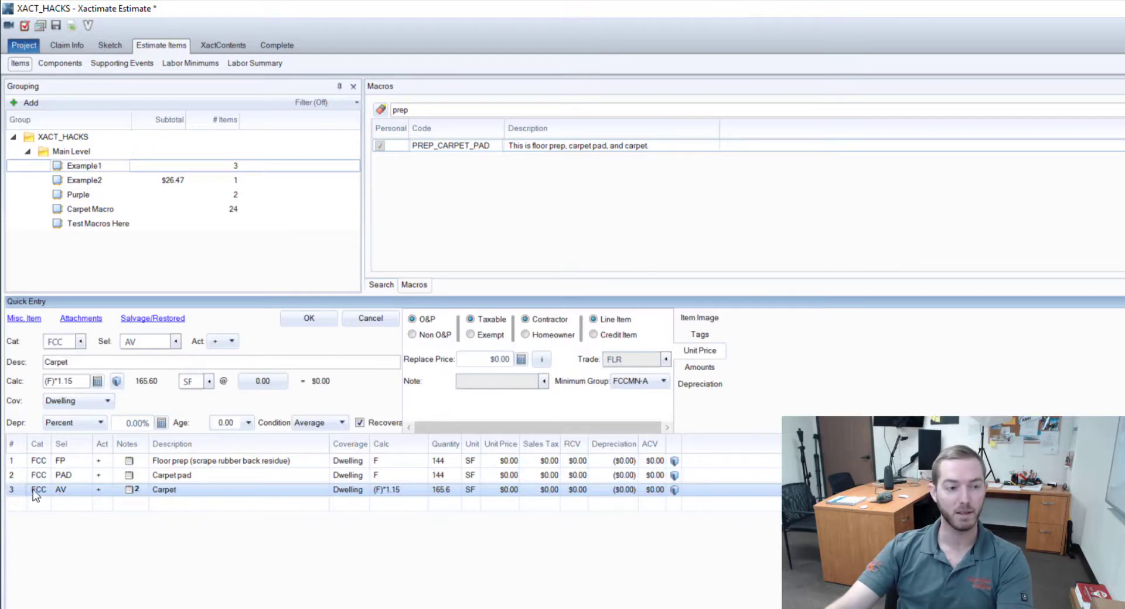
pyautogui.keyDown('shift'); pyautogui.click(21, 462); pyautogui.keyUp('shift')
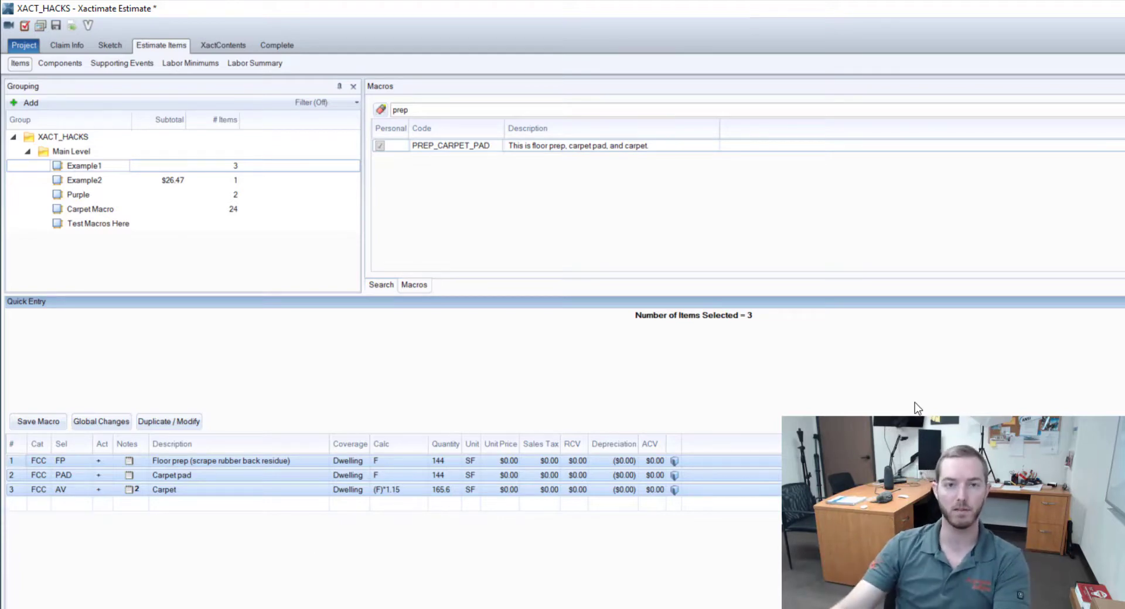
pyautogui.click(103, 166)
pyautogui.doubleClick(16, 467)
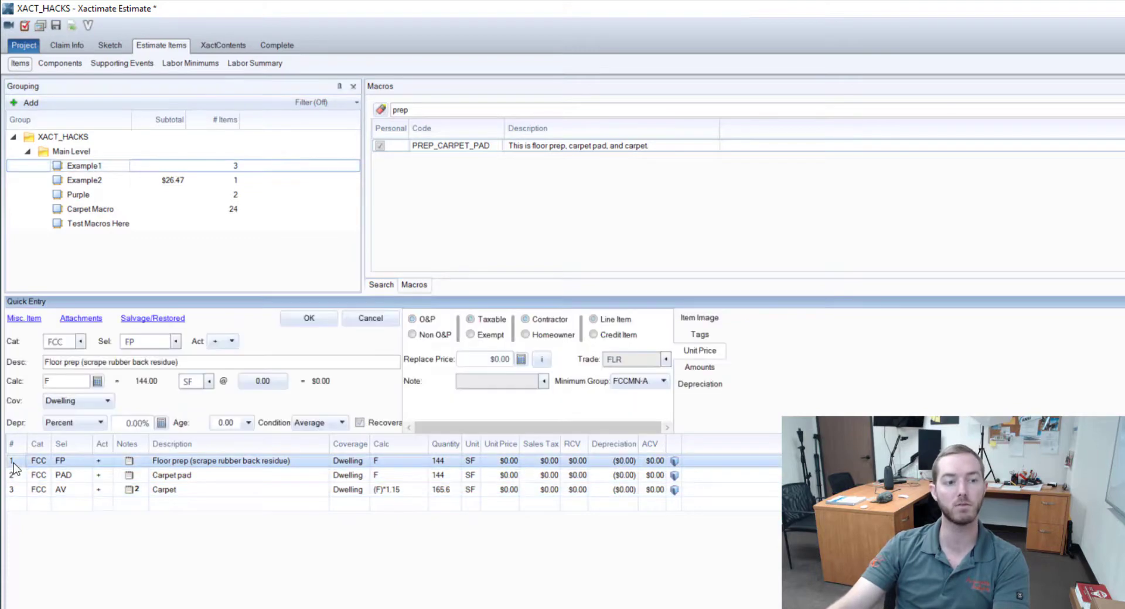
pyautogui.keyDown('shift'); pyautogui.click(15, 494); pyautogui.keyUp('shift')
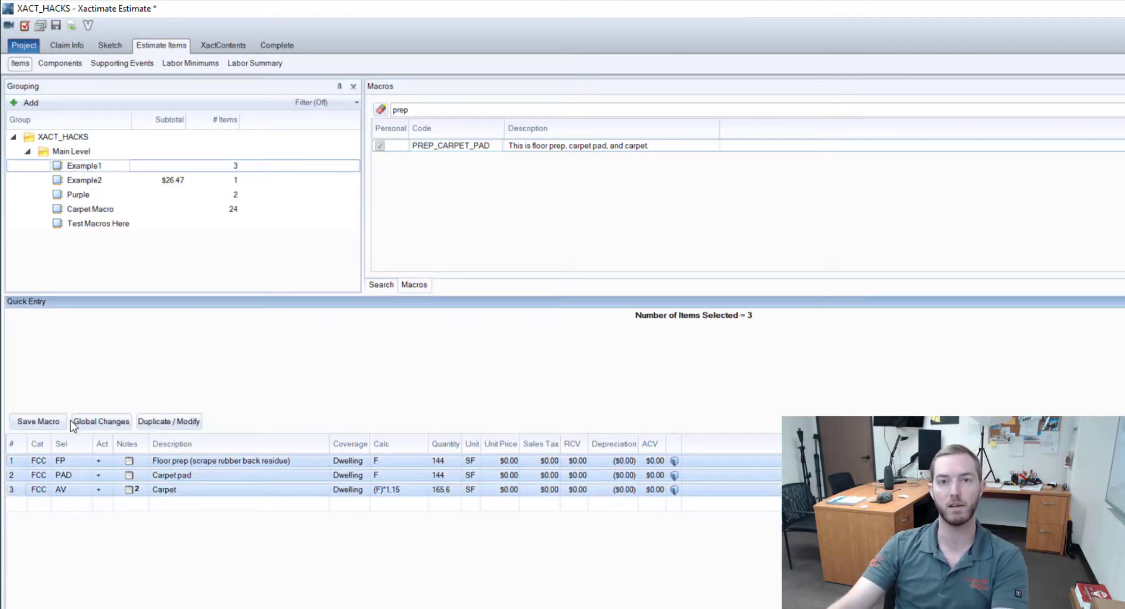
# Step: Open Example2 and start saving its sink detach line item as a macro
pyautogui.click(139, 182)
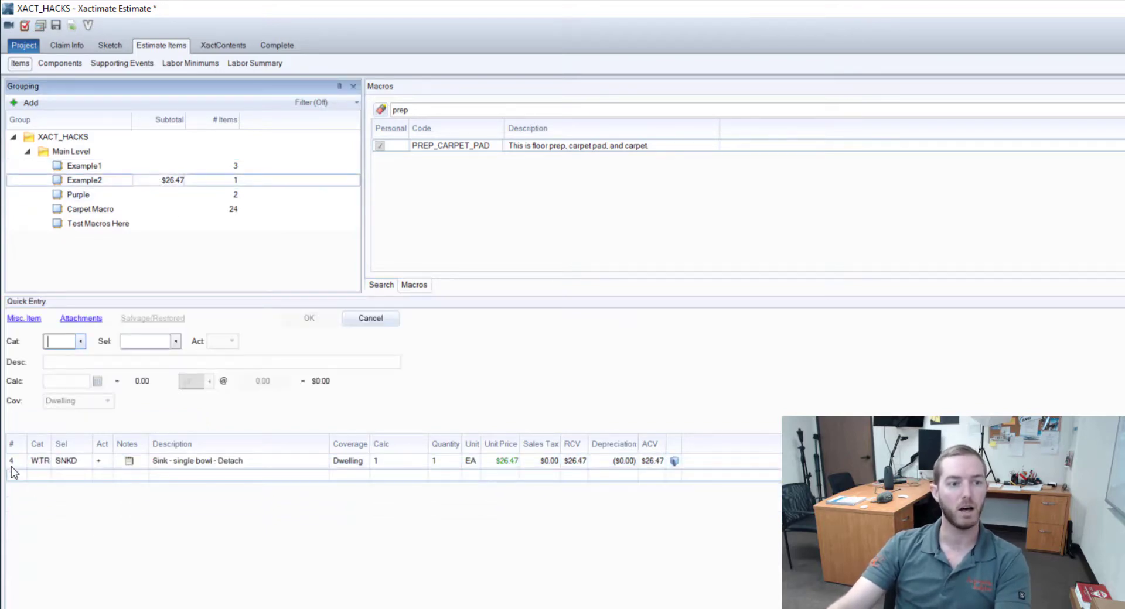
pyautogui.click(14, 462)
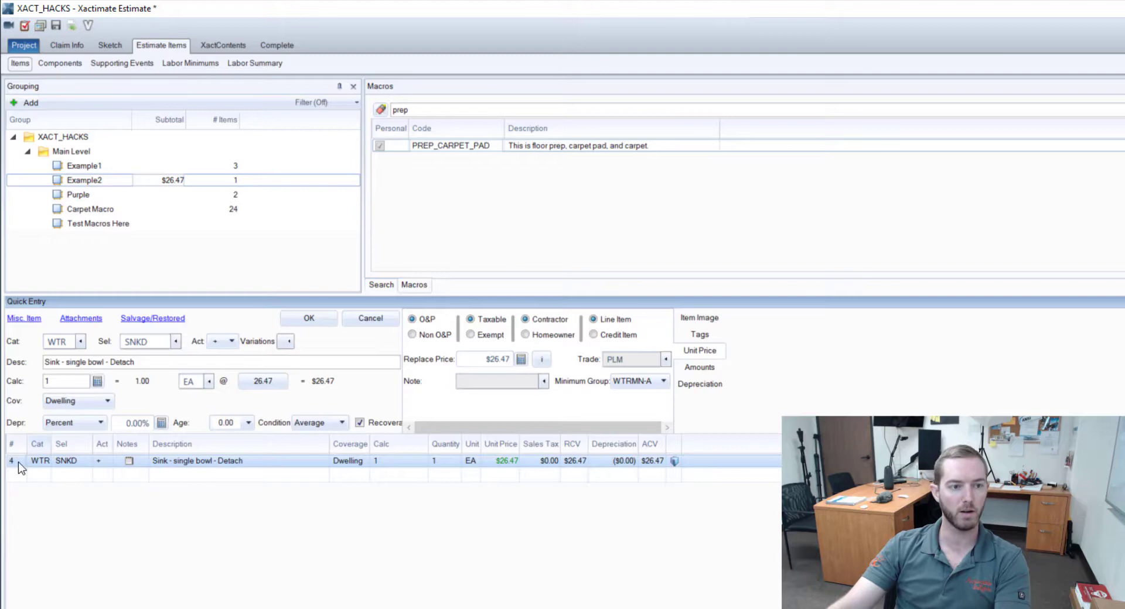
pyautogui.rightClick(18, 463)
pyautogui.moveTo(67, 416)
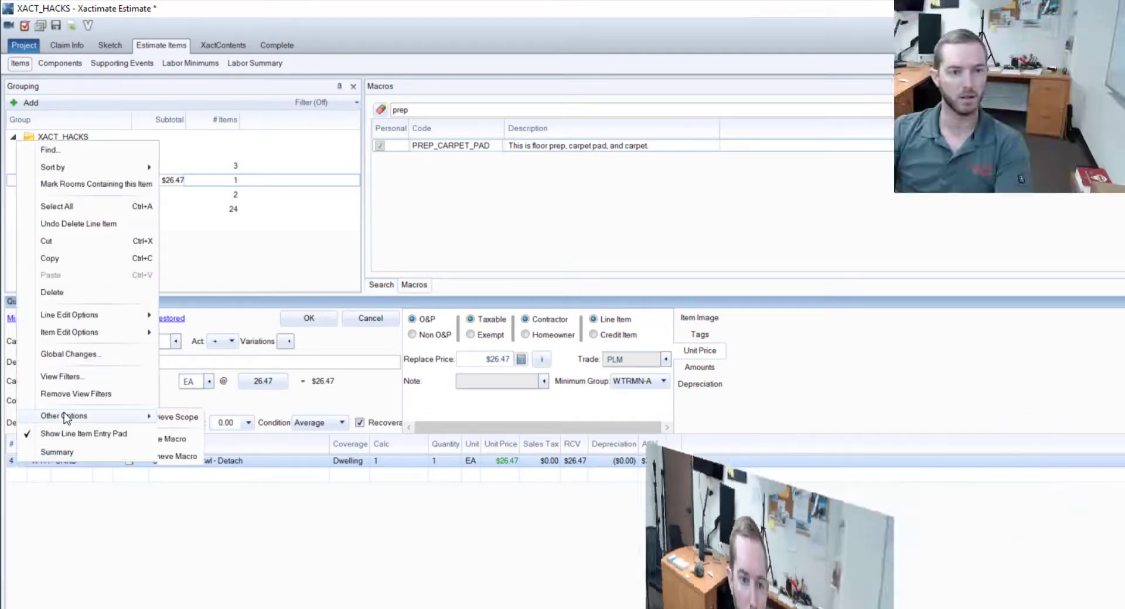
pyautogui.click(188, 439)
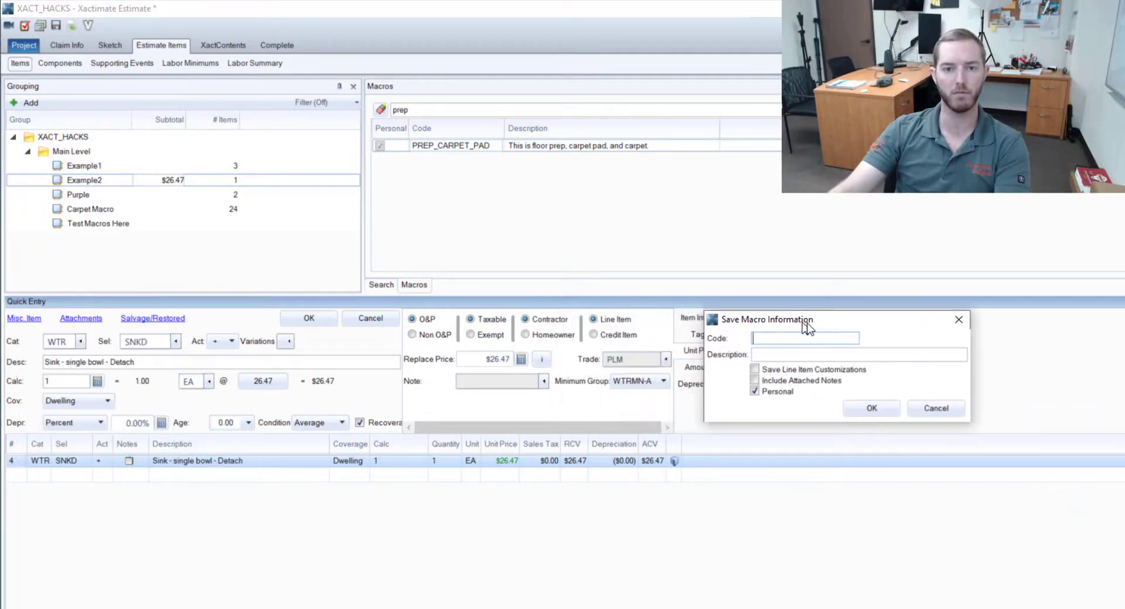
# Step: Review the Save Macro options, unticking Personal, then cancel without saving
pyautogui.moveTo(807, 328); pyautogui.dragTo(862, 334)
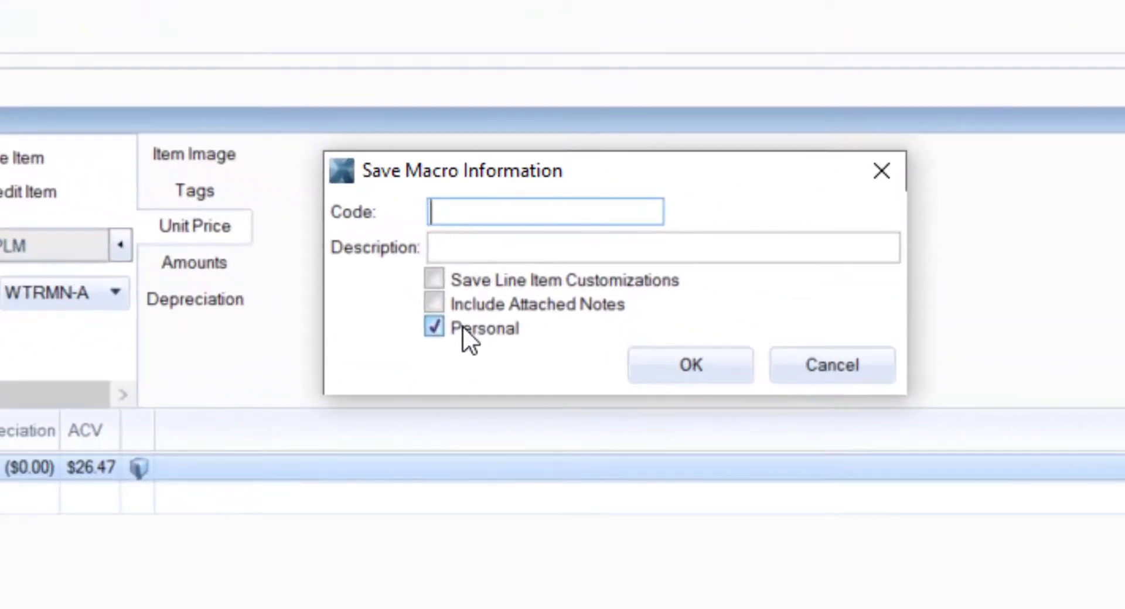
pyautogui.click(439, 330)
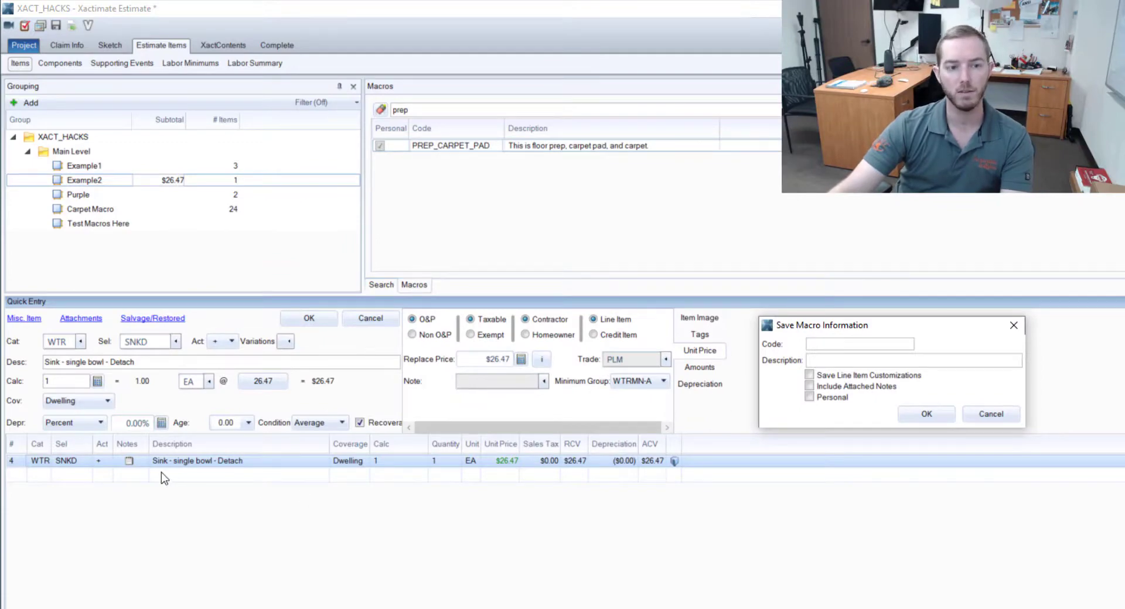
pyautogui.click(74, 474)
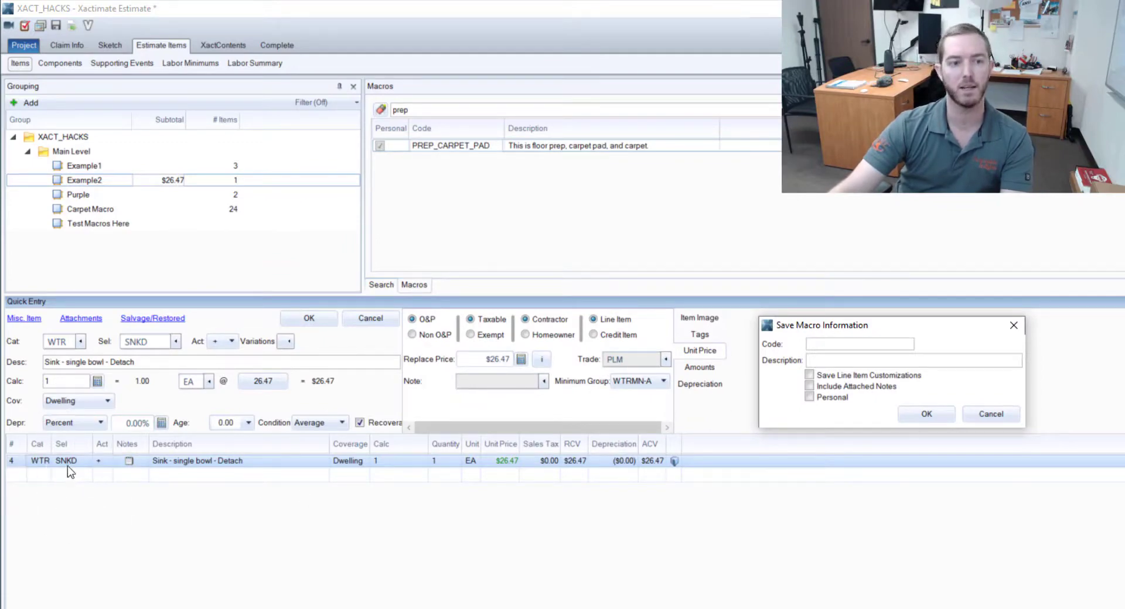
pyautogui.click(989, 414)
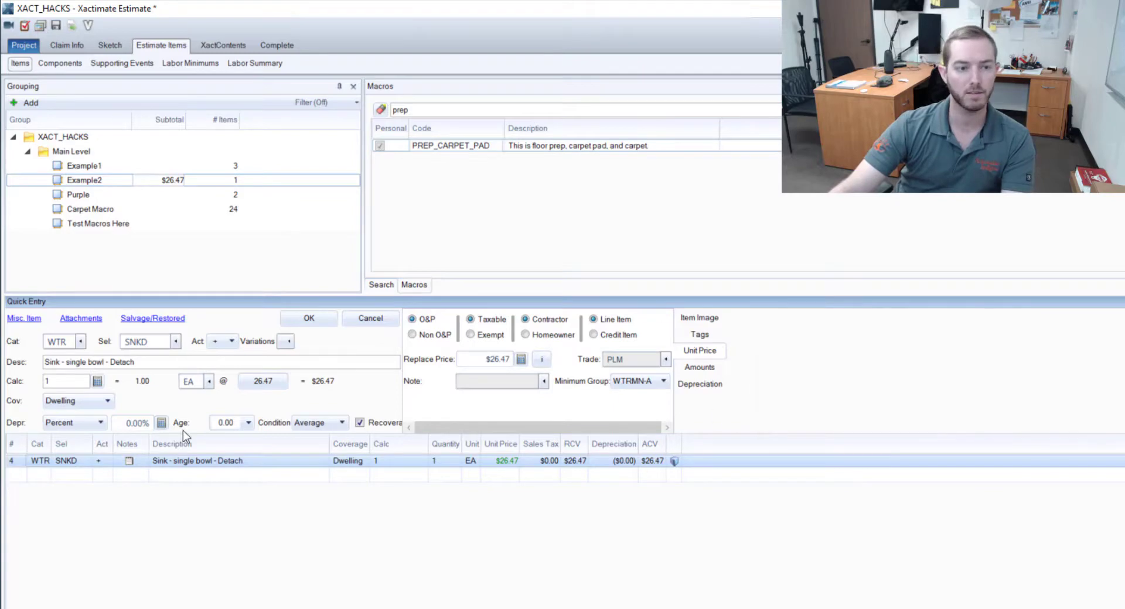
pyautogui.click(39, 458)
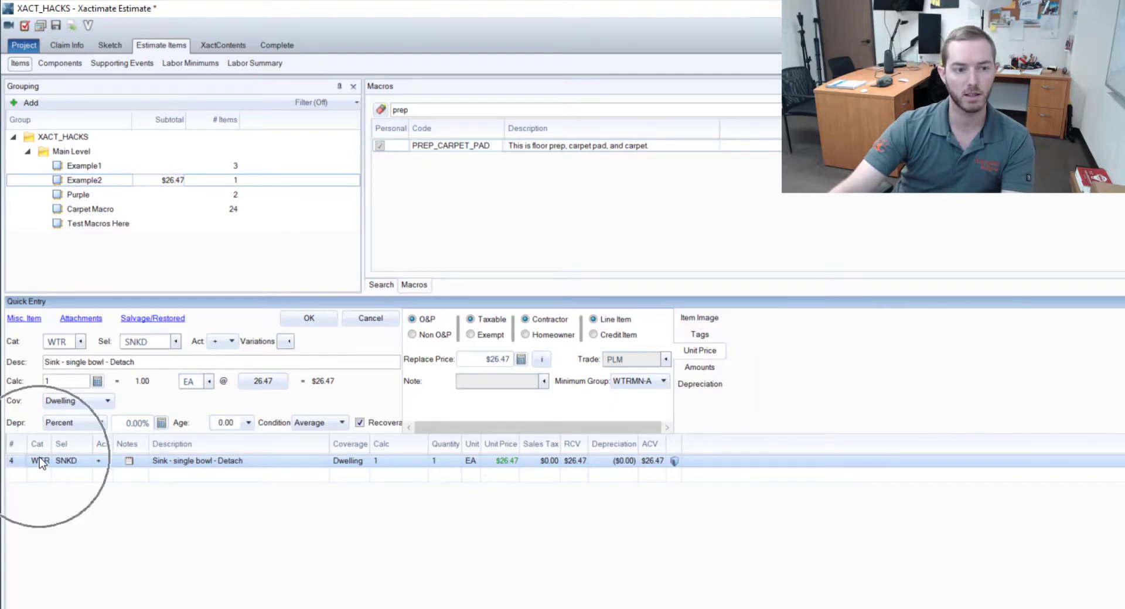
pyautogui.click(665, 360)
pyautogui.scroll(3, 660, 388)
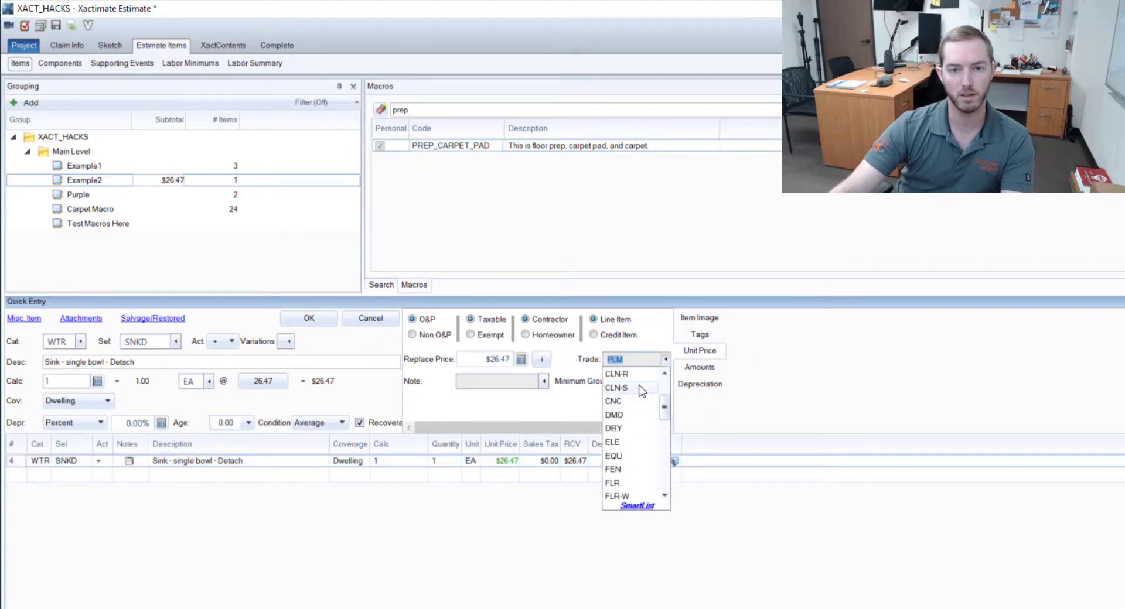
pyautogui.click(644, 375)
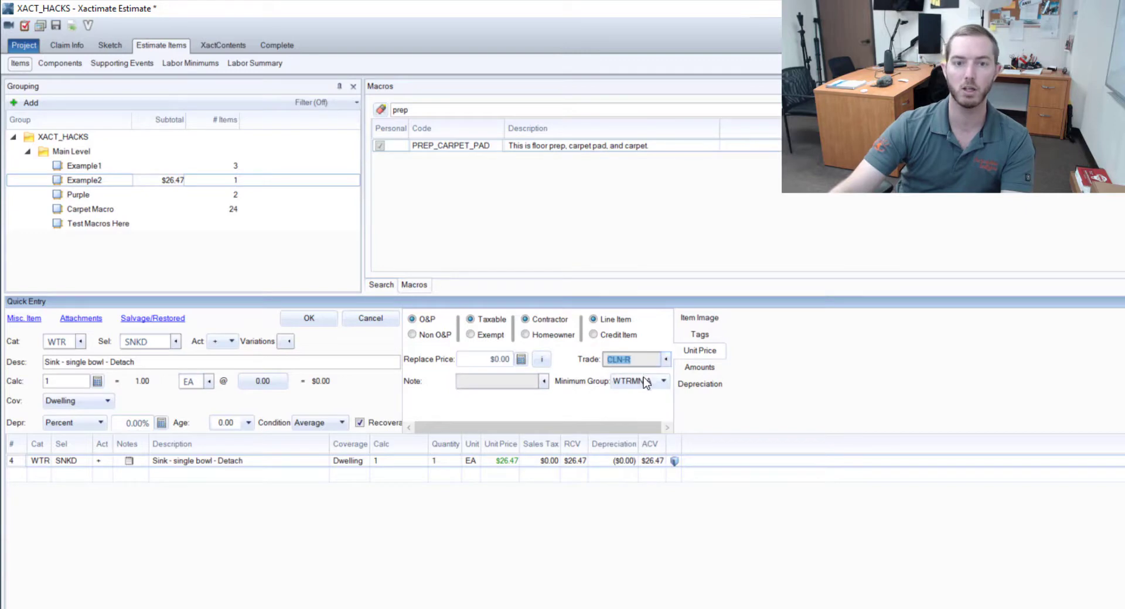
pyautogui.click(314, 321)
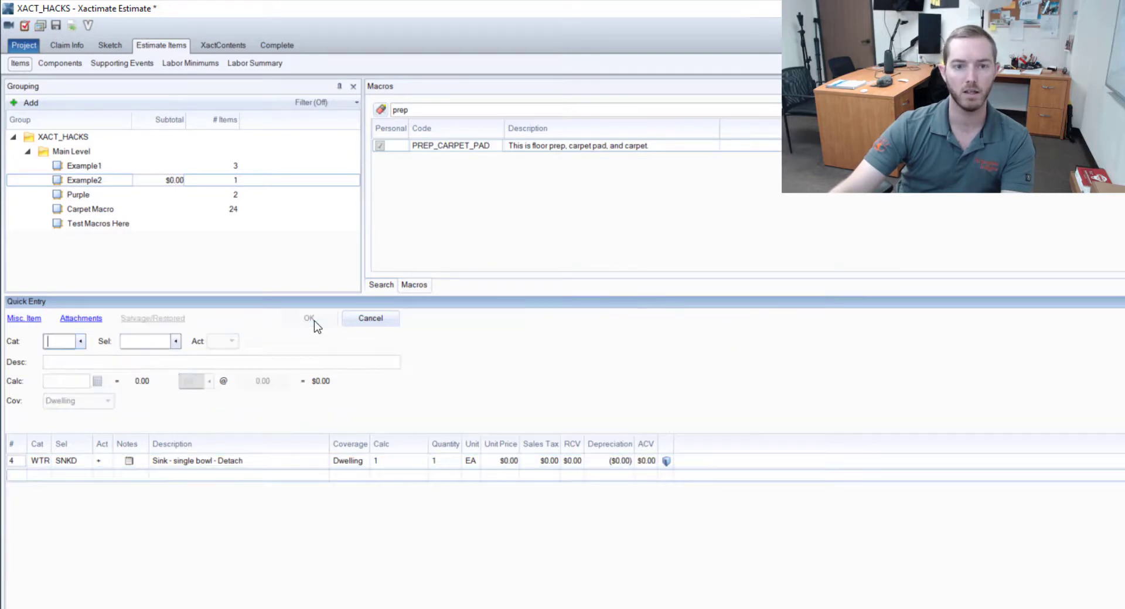
pyautogui.click(14, 465)
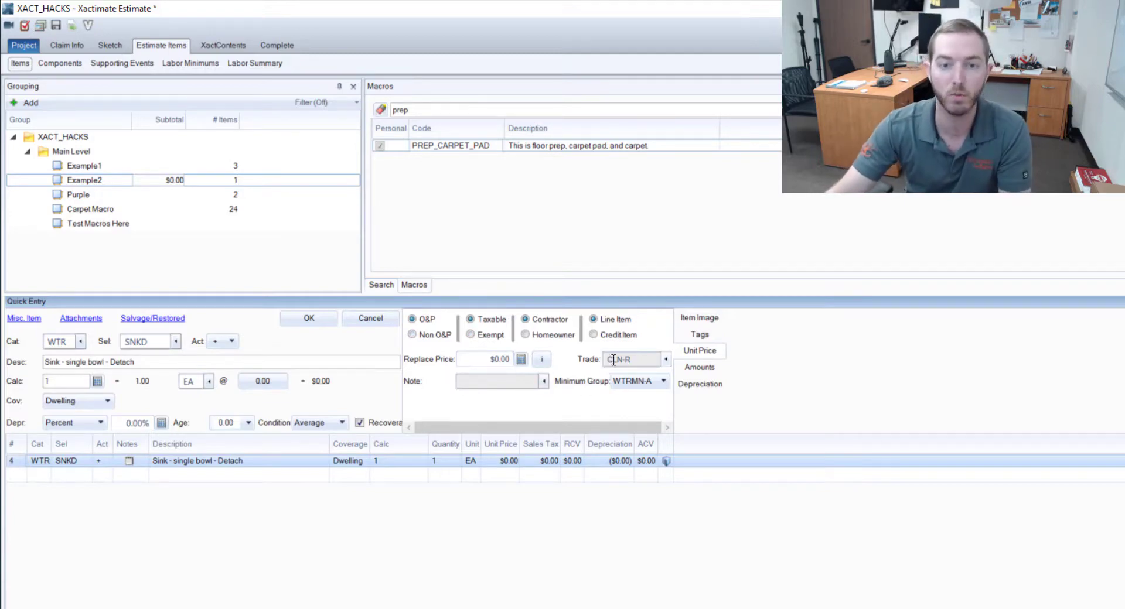
pyautogui.click(517, 460)
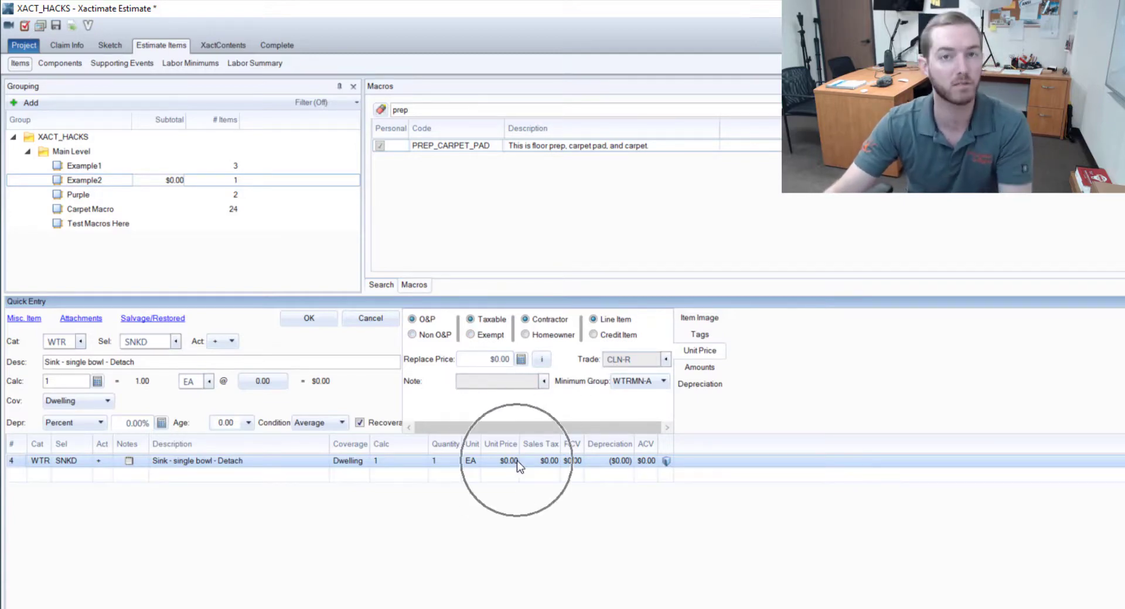
pyautogui.click(667, 359)
pyautogui.scroll(-3, 648, 419)
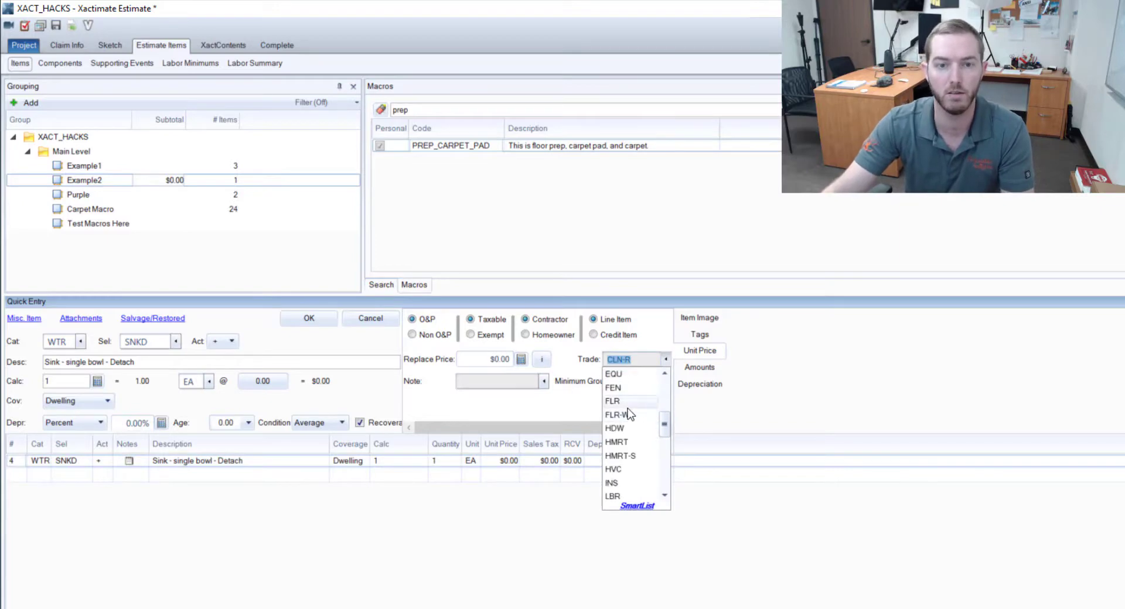
pyautogui.scroll(-4, 645, 422)
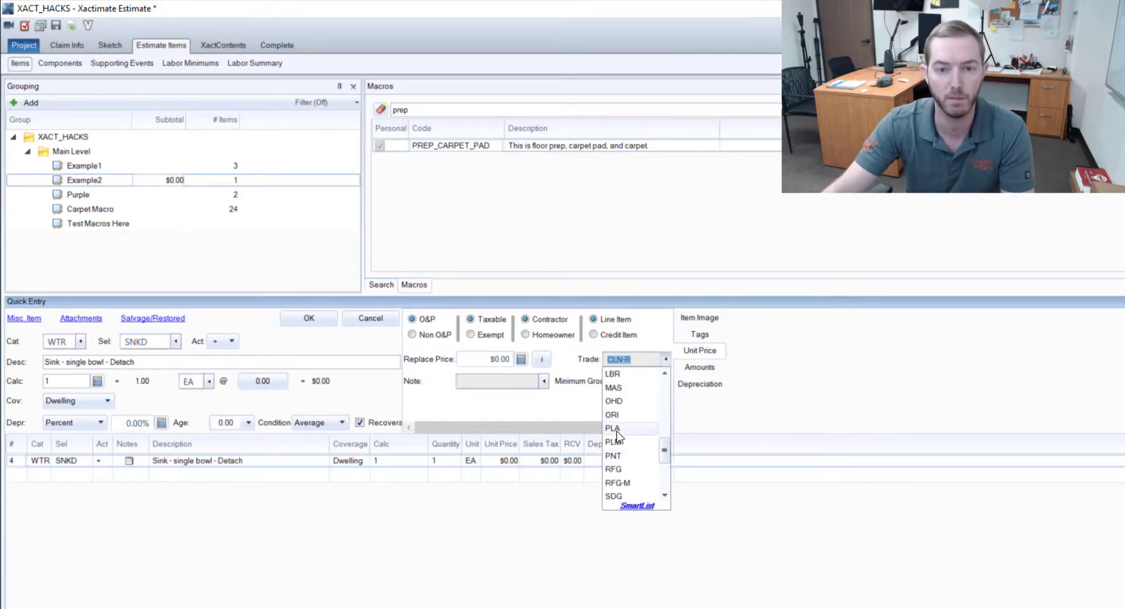
pyautogui.click(618, 401)
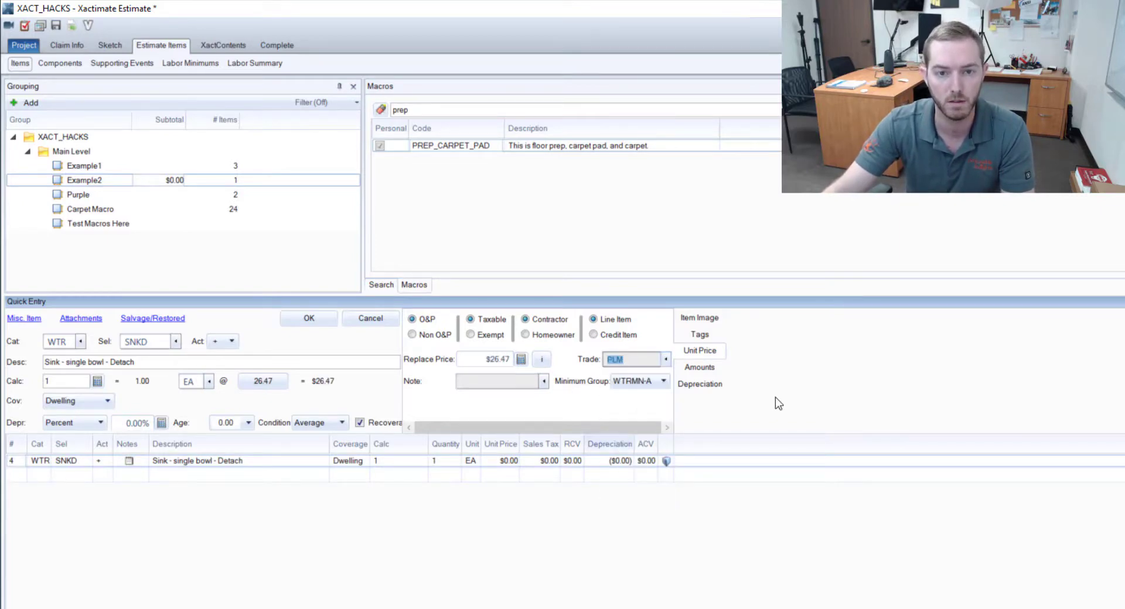
pyautogui.click(325, 326)
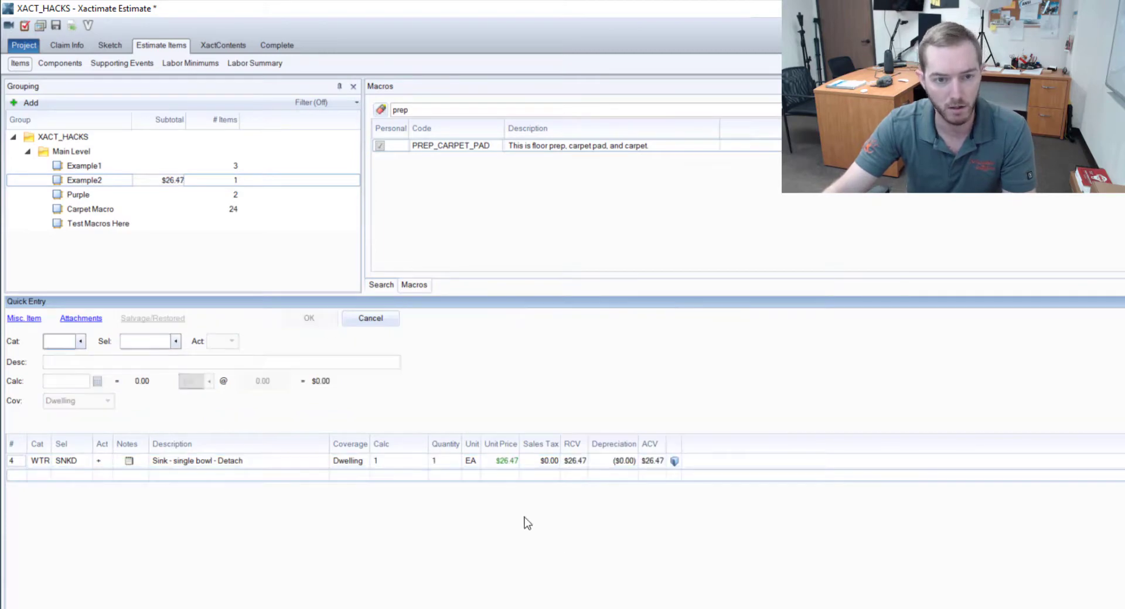
pyautogui.click(18, 465)
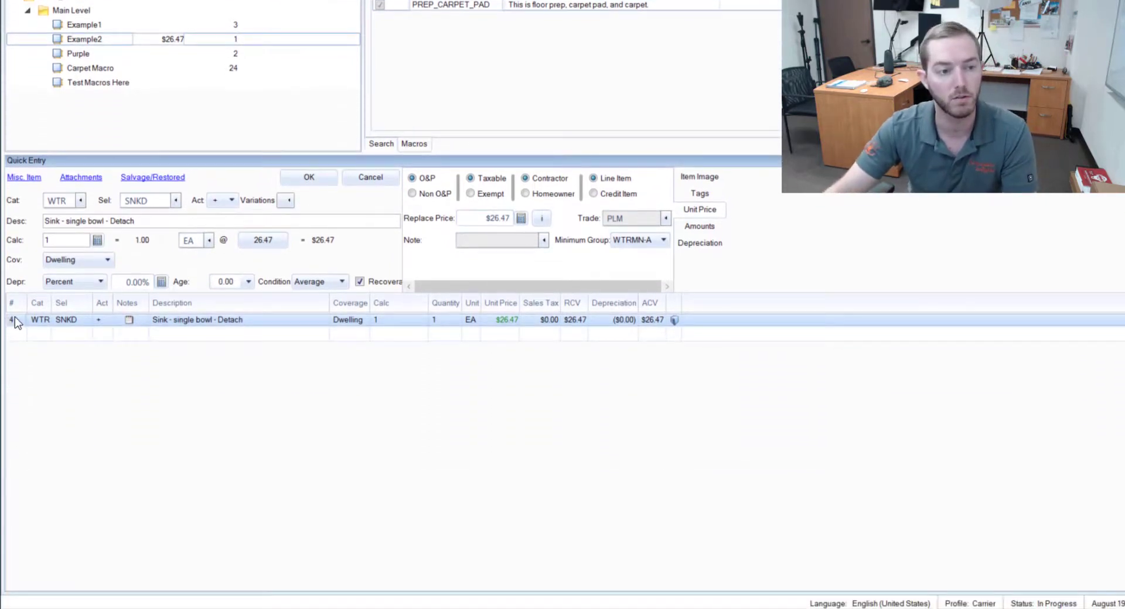
# Step: Save the sink line as shared macro SNK_PLM, 'Plumber detaches the sink.', keeping line item customizations
pyautogui.rightClick(16, 317)
pyautogui.moveTo(86, 574)
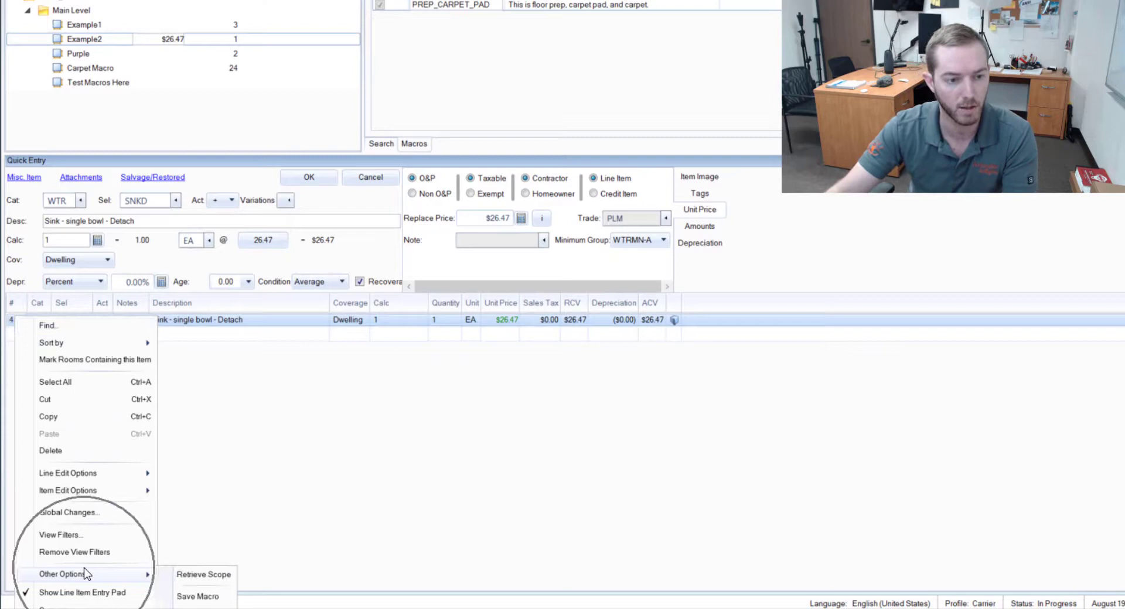
pyautogui.click(199, 597)
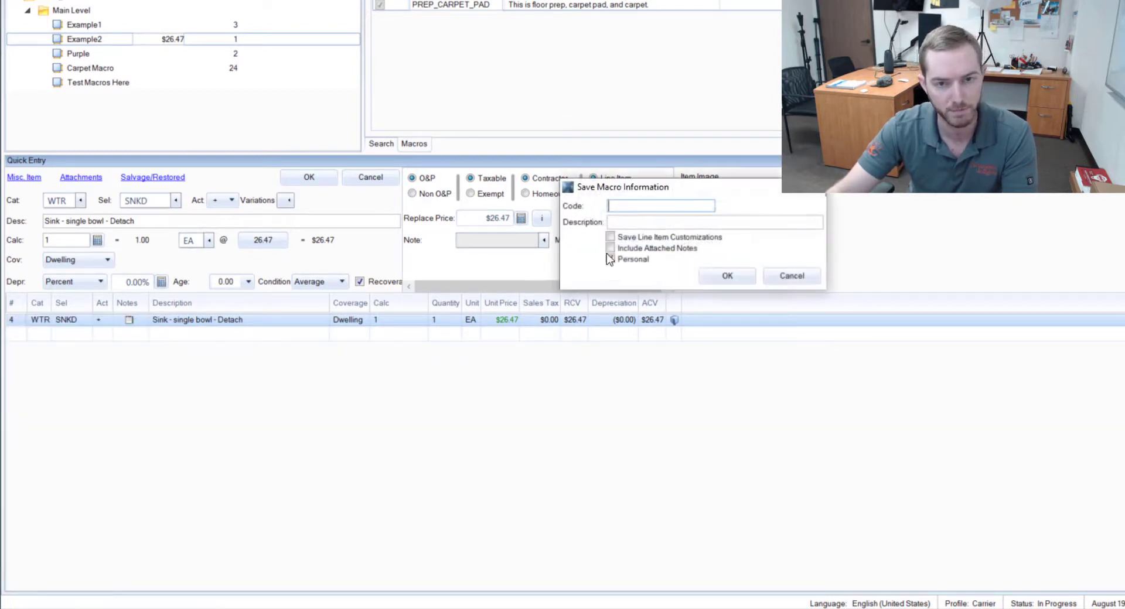
pyautogui.click(431, 320)
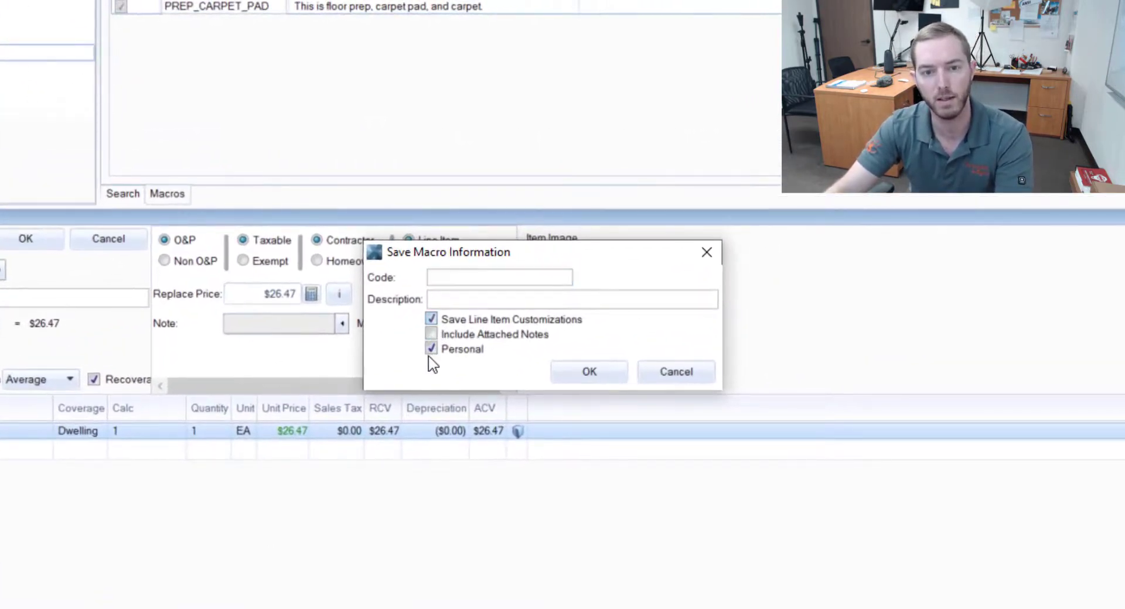
pyautogui.click(431, 349)
pyautogui.click(495, 279)
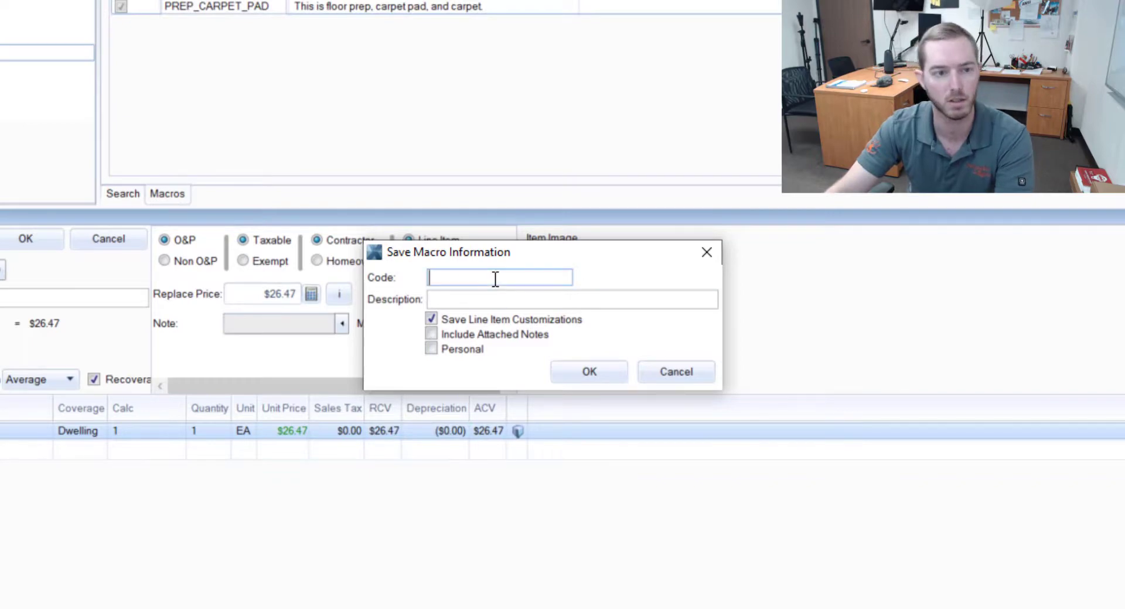
pyautogui.write('SNK_PLM')
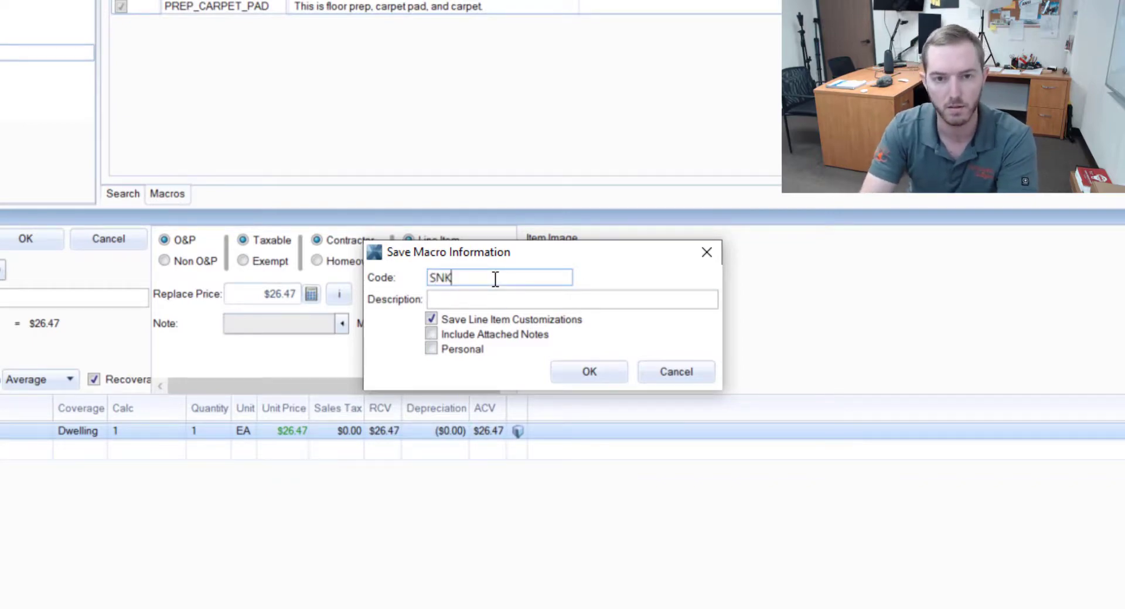
pyautogui.press('Tab')
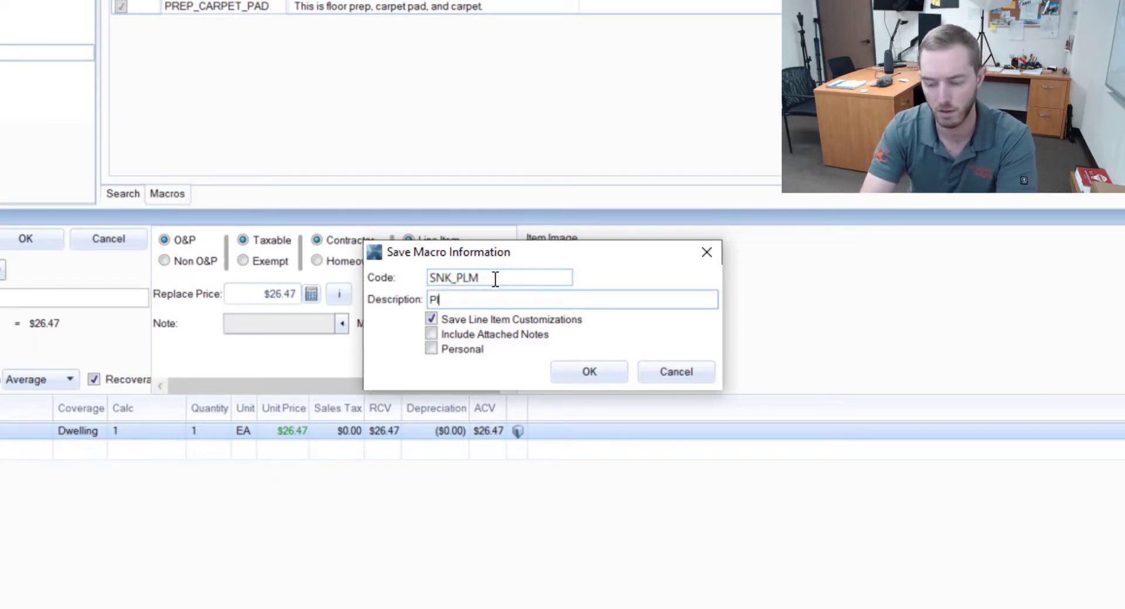
pyautogui.write('Plumber detaches ')
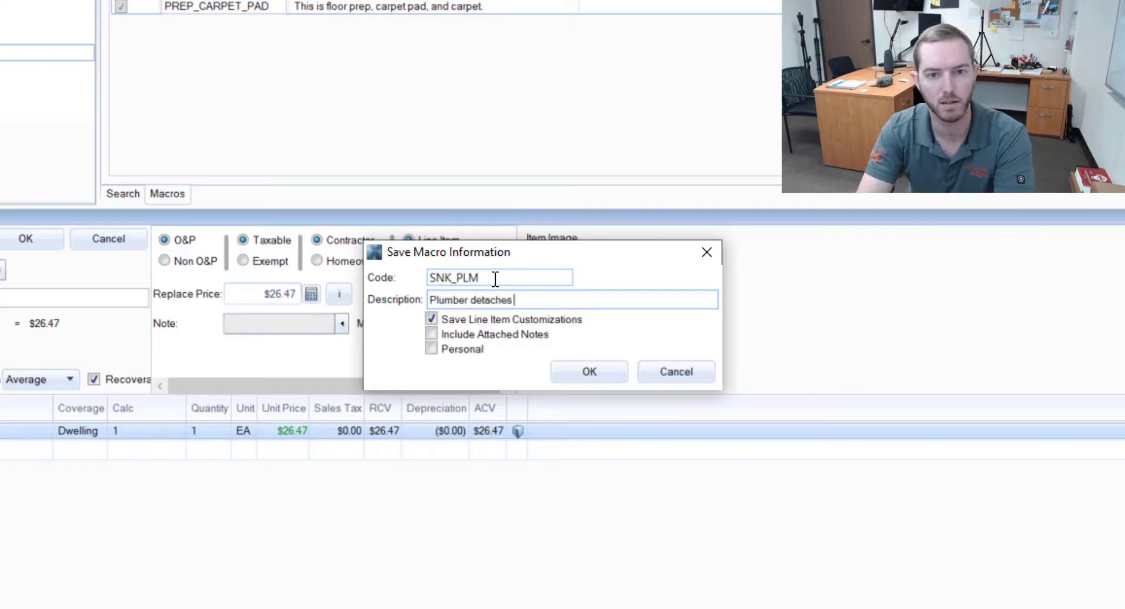
pyautogui.write('the sink.')
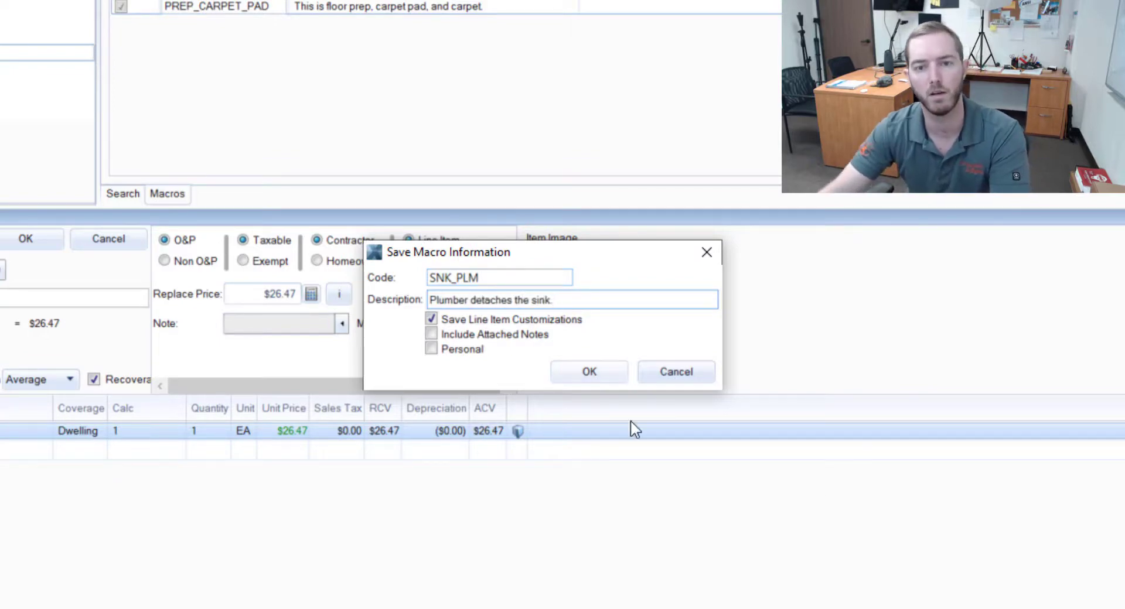
pyautogui.click(589, 372)
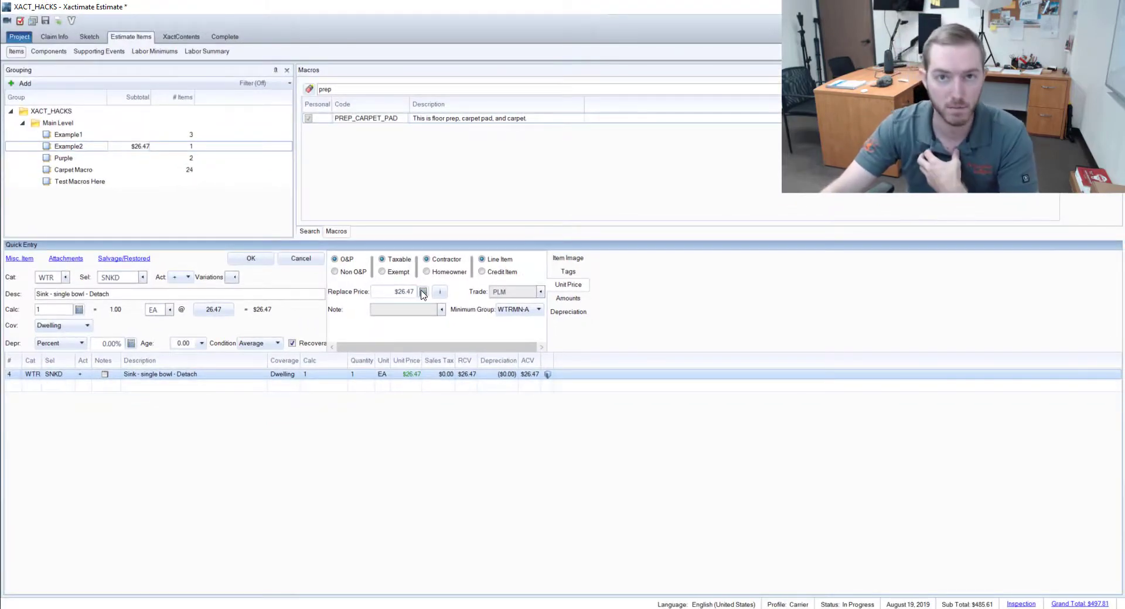
# Step: Search 'sink', run SNK_PLM into Test Macros Here, and select the new $26.47 sink line
pyautogui.click(111, 184)
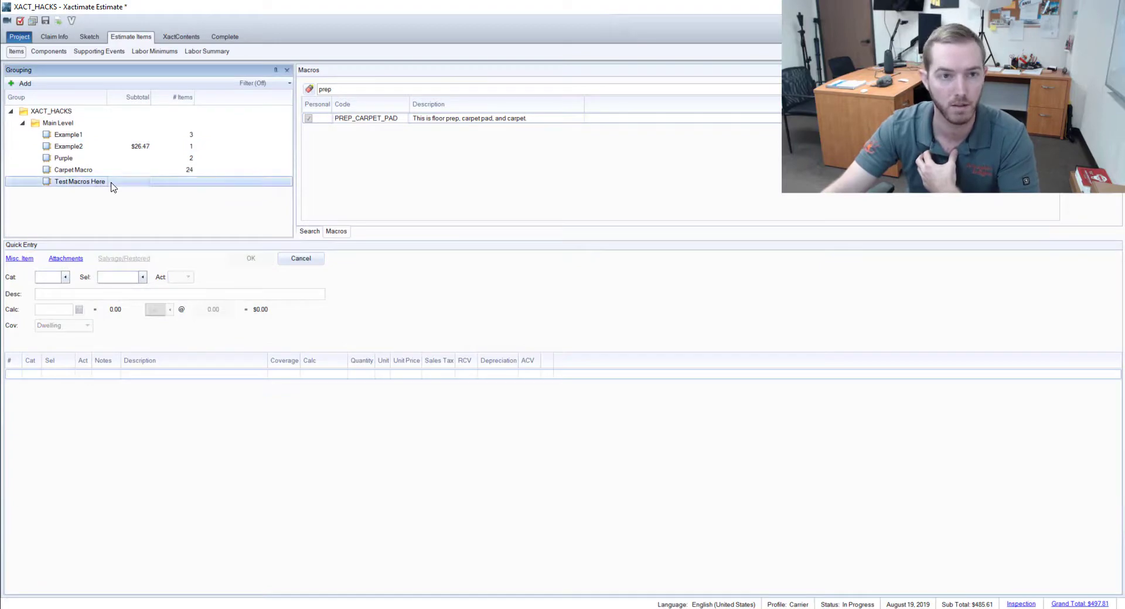
pyautogui.doubleClick(374, 91)
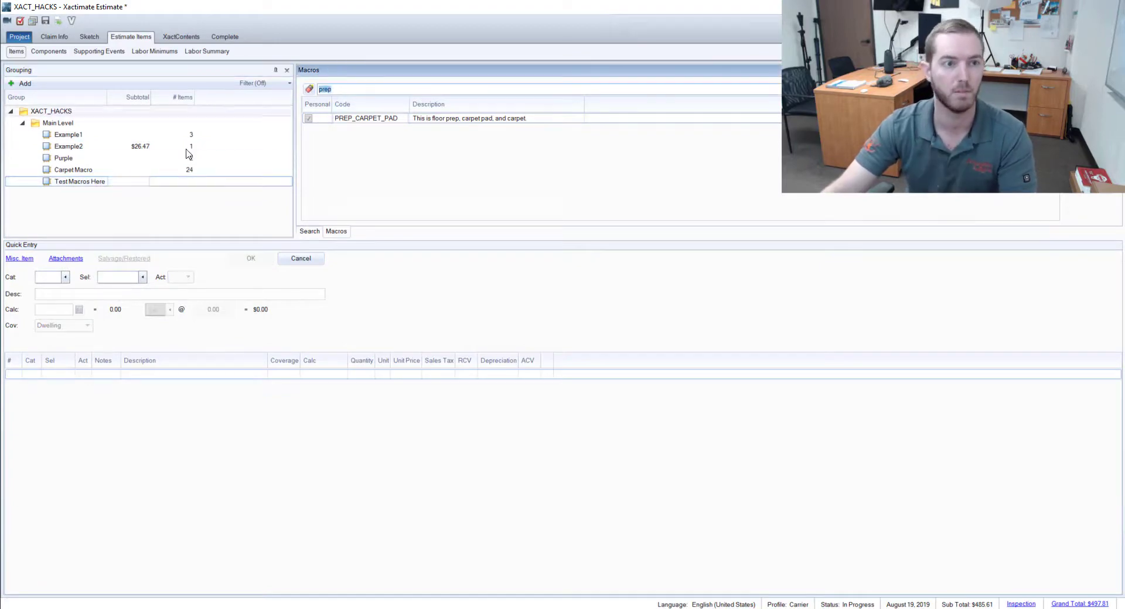
pyautogui.press('BackSpace')
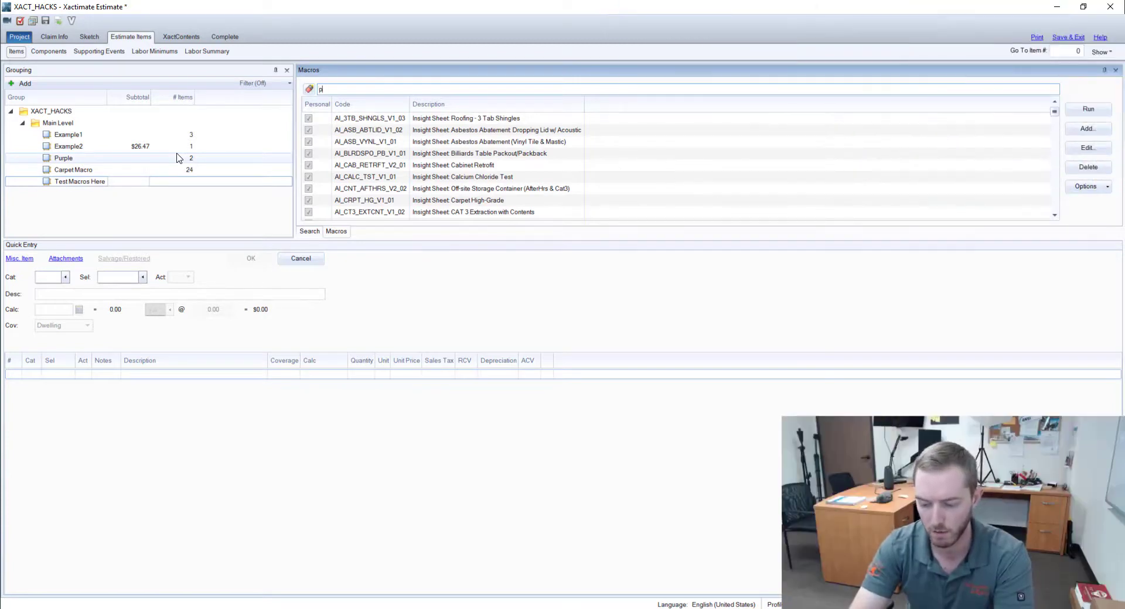
pyautogui.write('sink')
pyautogui.click(430, 133)
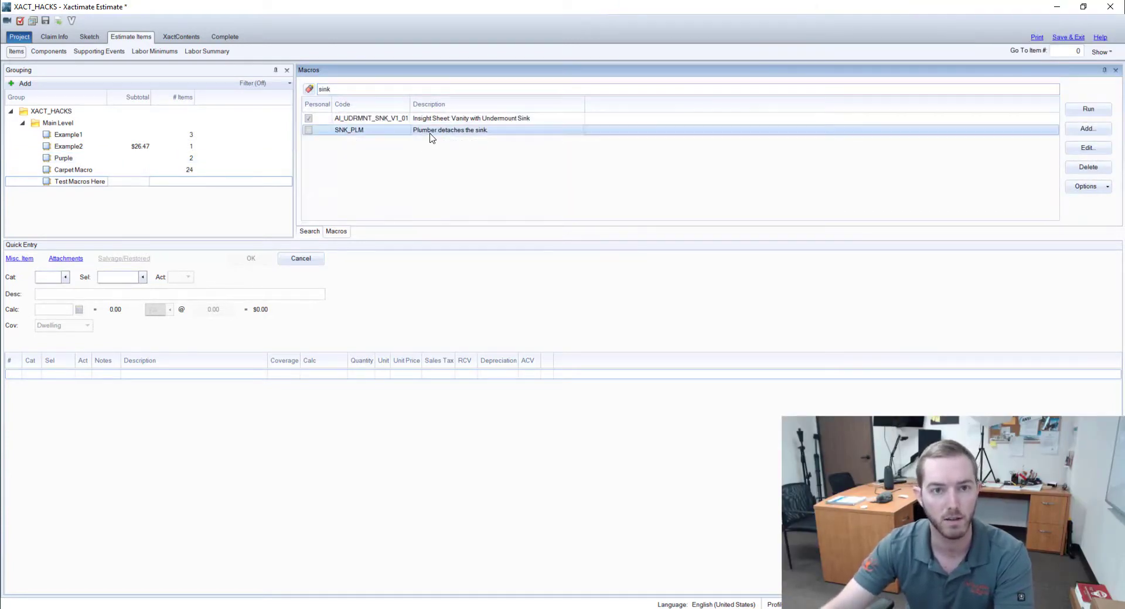
pyautogui.click(1076, 115)
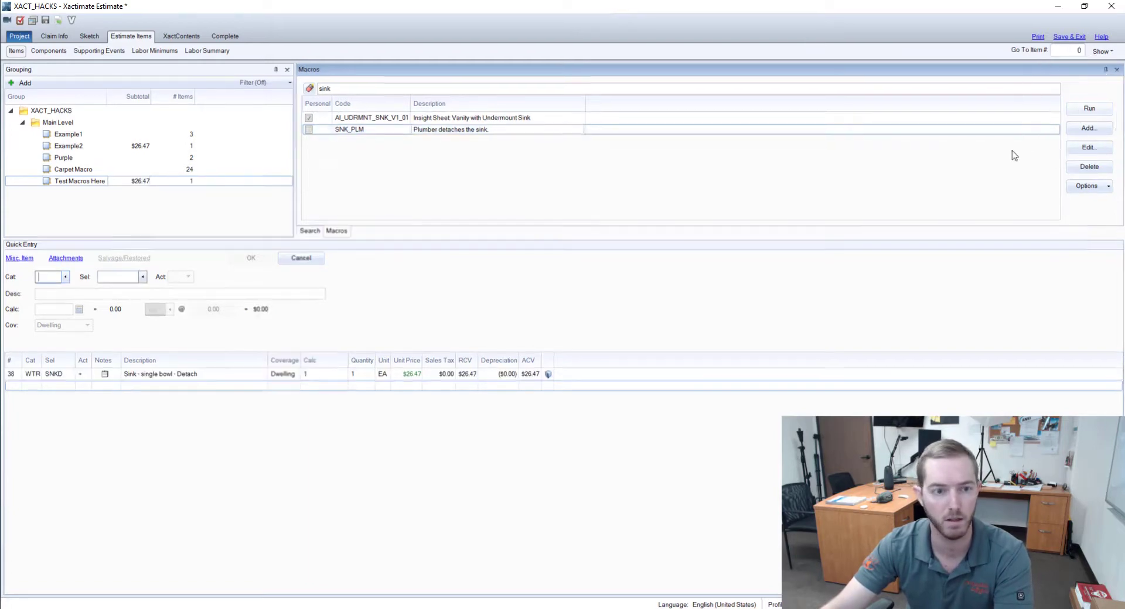
pyautogui.click(18, 317)
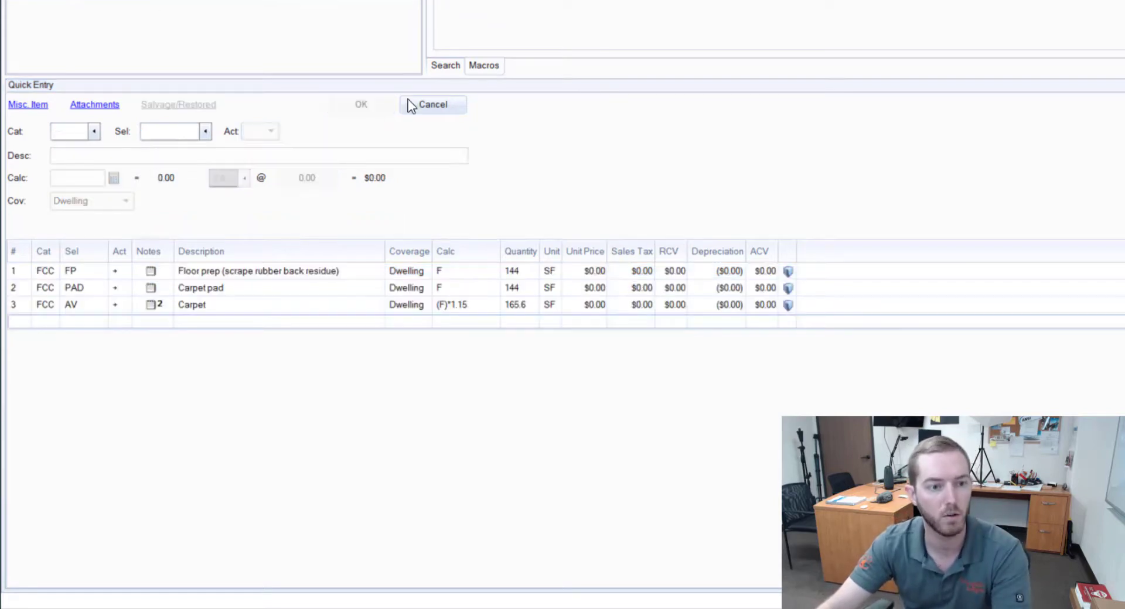
# Step: Delete the sink detach line from Test Macros Here
pyautogui.click(88, 181)
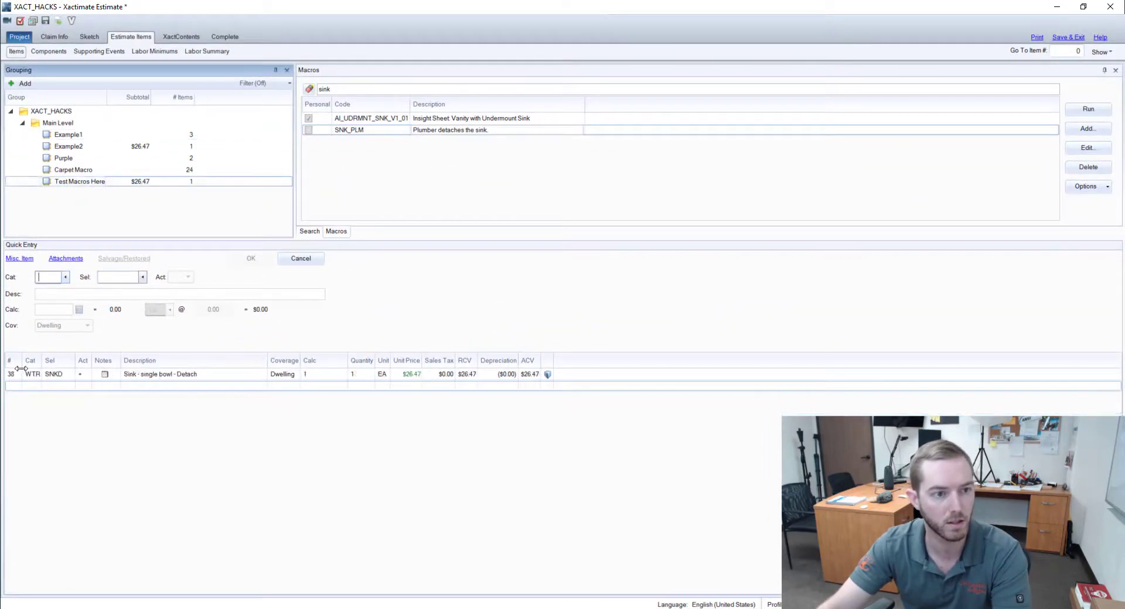
pyautogui.click(12, 375)
pyautogui.press('Delete')
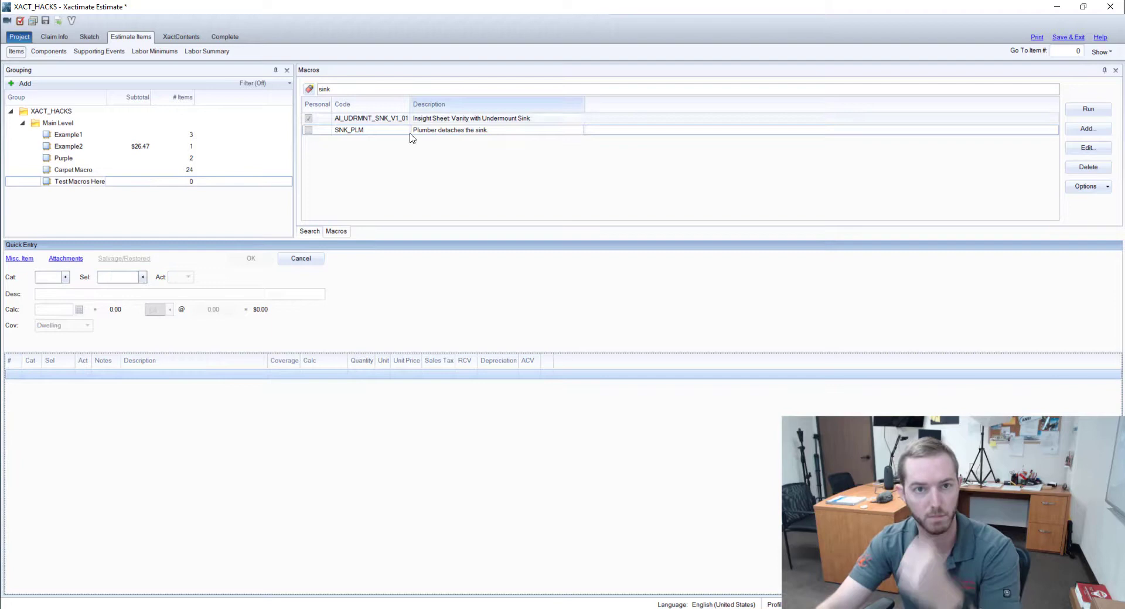
# Step: Search 'carpet' and run PREP_CARPET_PAD into the test room
pyautogui.click(407, 88)
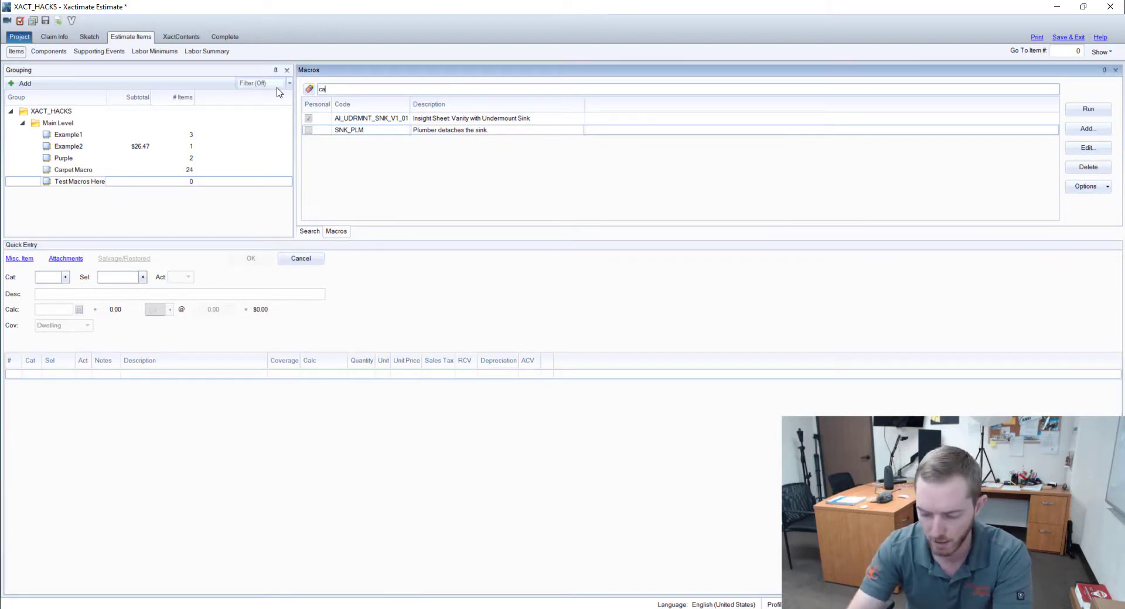
pyautogui.write('carpet')
pyautogui.click(347, 130)
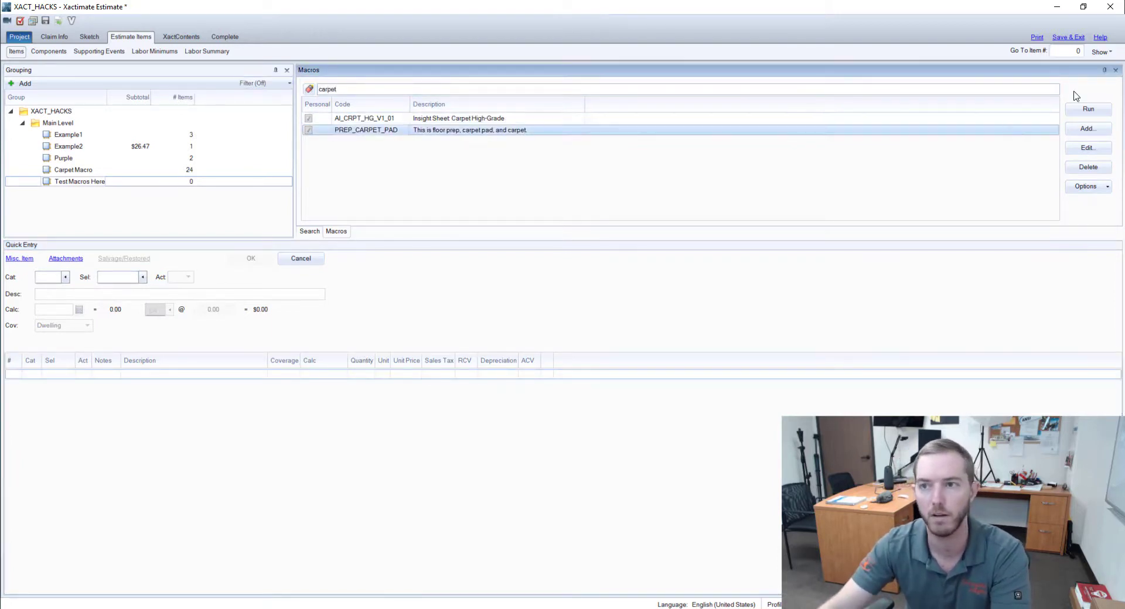
pyautogui.click(1088, 110)
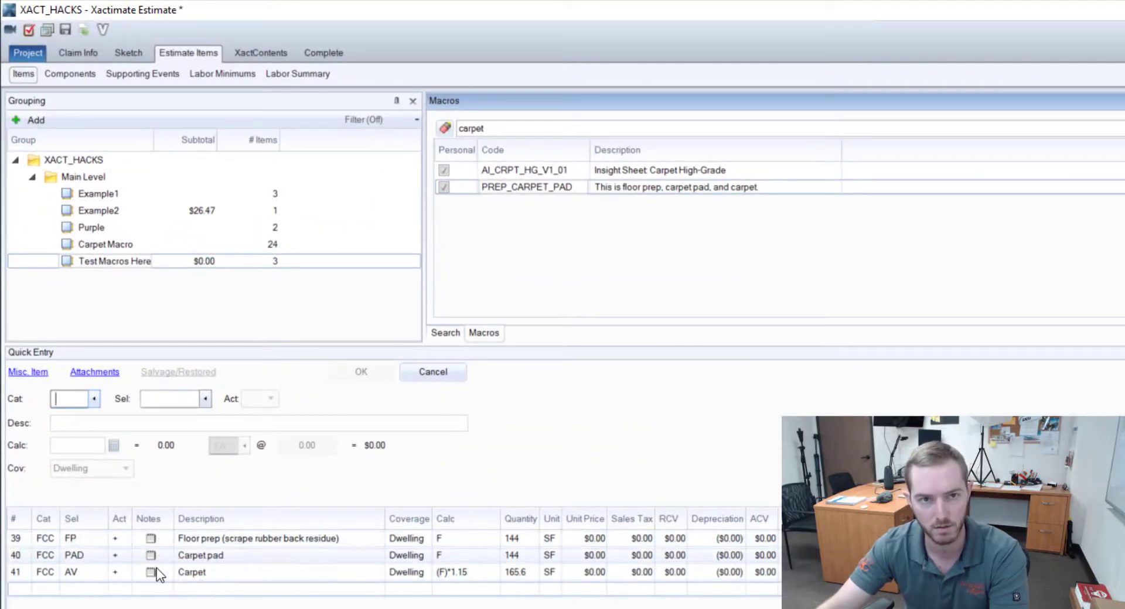
# Step: Compare with Example1, then delete the three added carpet items from Test Macros Here
pyautogui.click(164, 191)
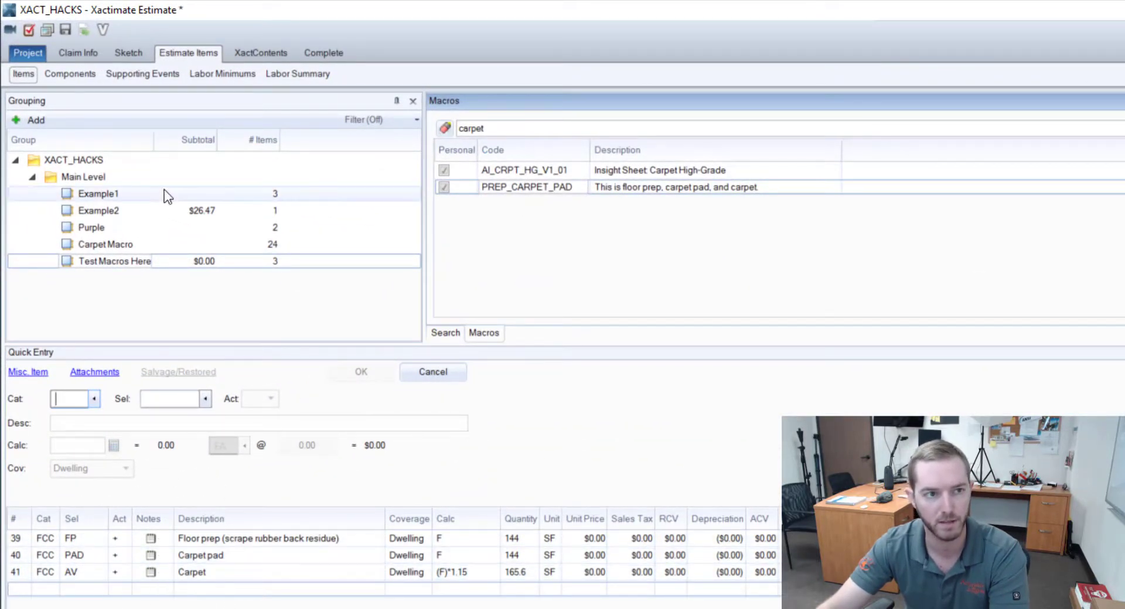
pyautogui.moveTo(151, 576)
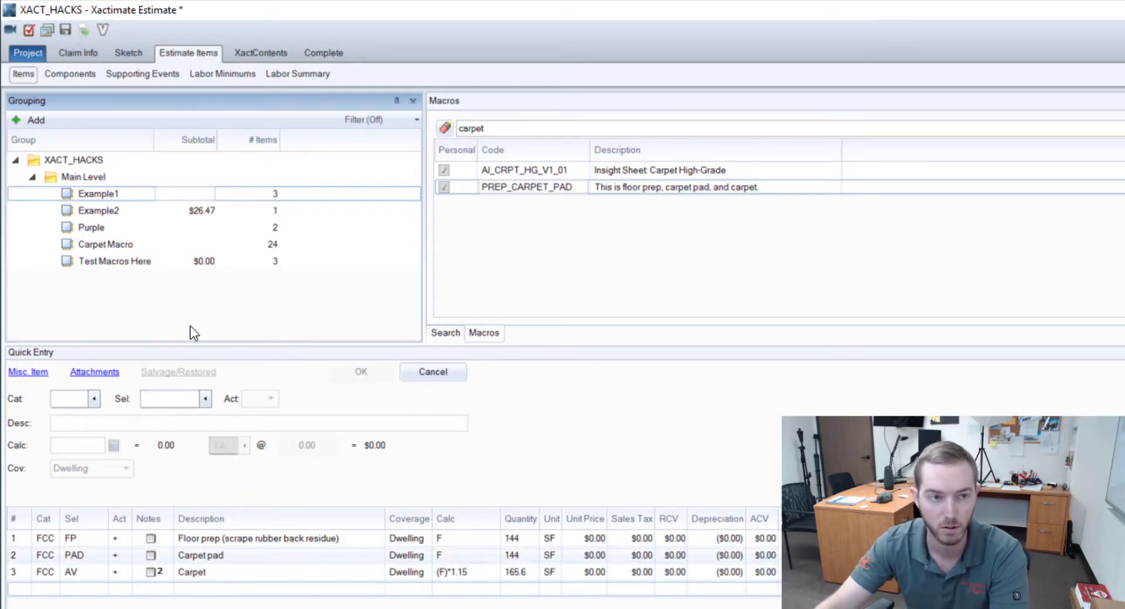
pyautogui.click(191, 256)
pyautogui.click(12, 540)
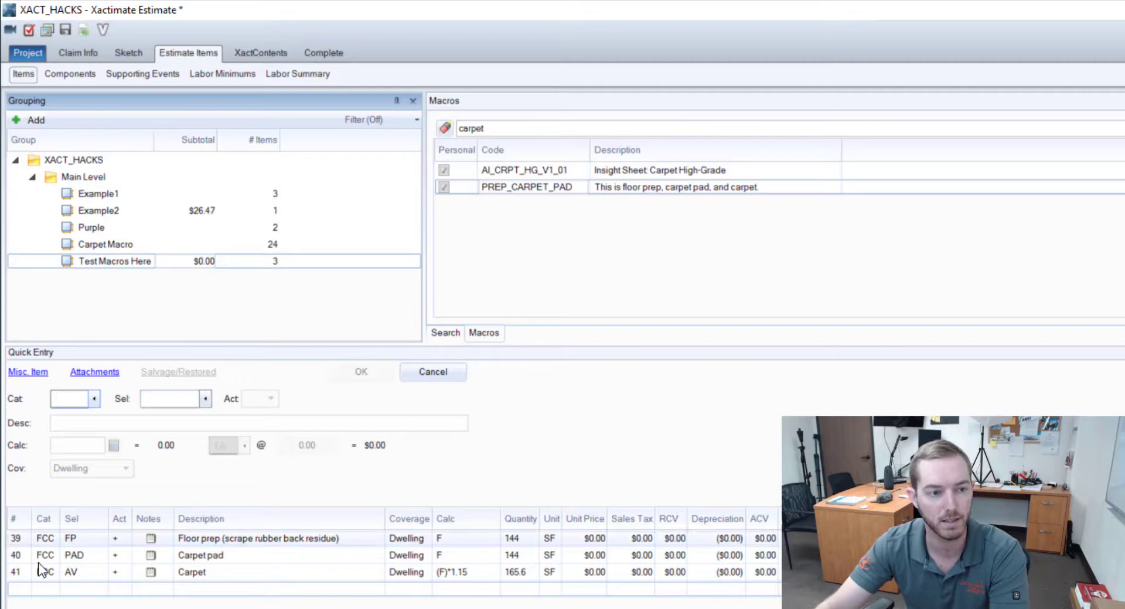
pyautogui.keyDown('shift'); pyautogui.click(21, 573); pyautogui.keyUp('shift')
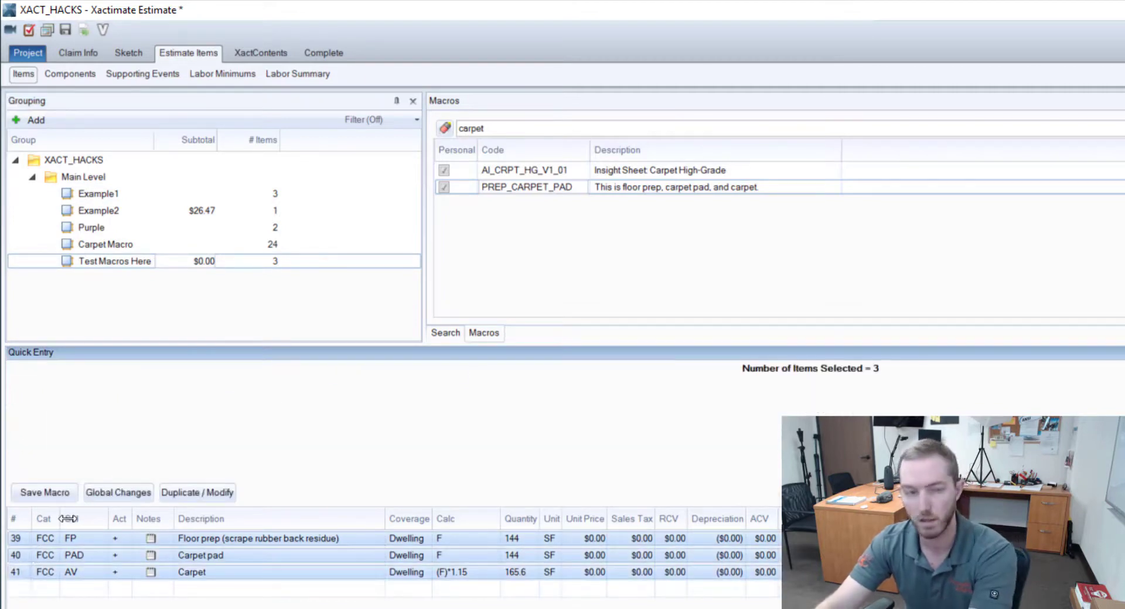
pyautogui.press('Delete')
# Step: Select Example1's three carpet line items
pyautogui.click(154, 194)
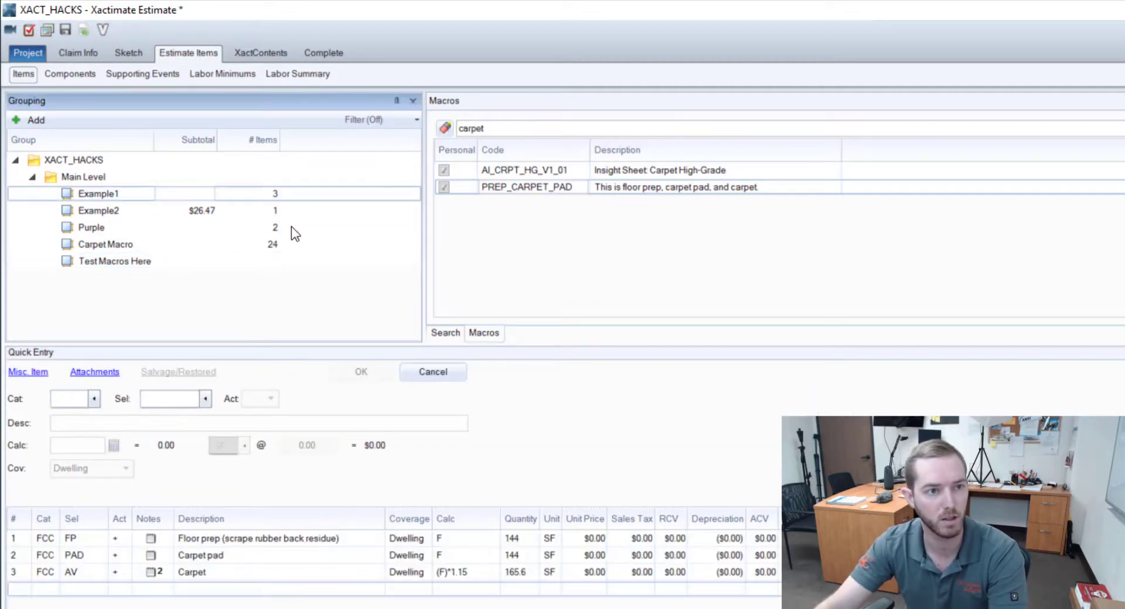
pyautogui.click(18, 540)
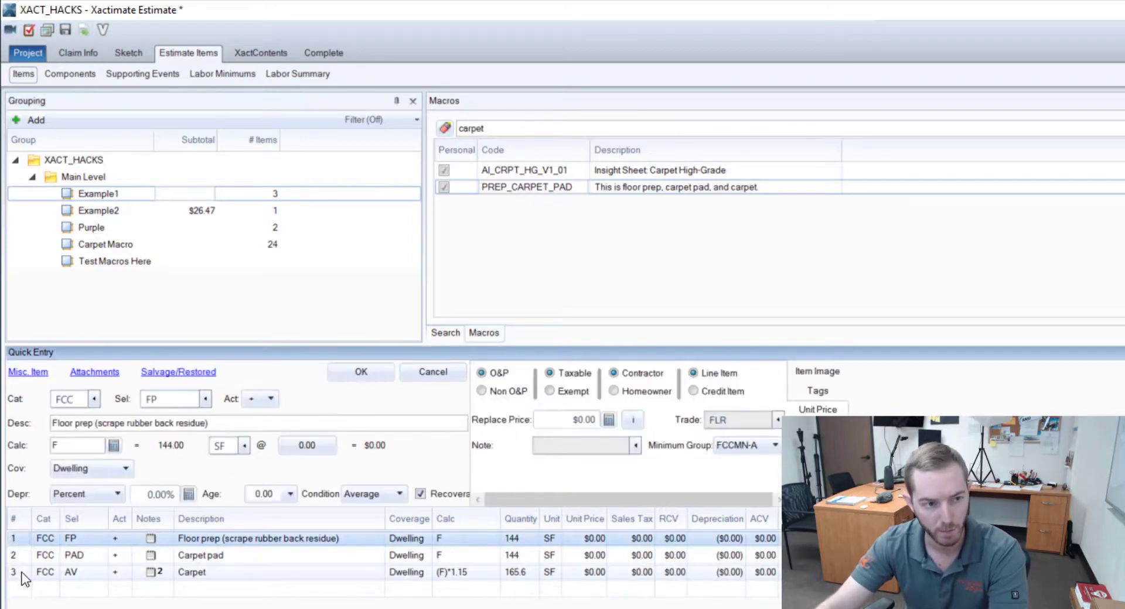
pyautogui.keyDown('shift'); pyautogui.click(22, 573); pyautogui.keyUp('shift')
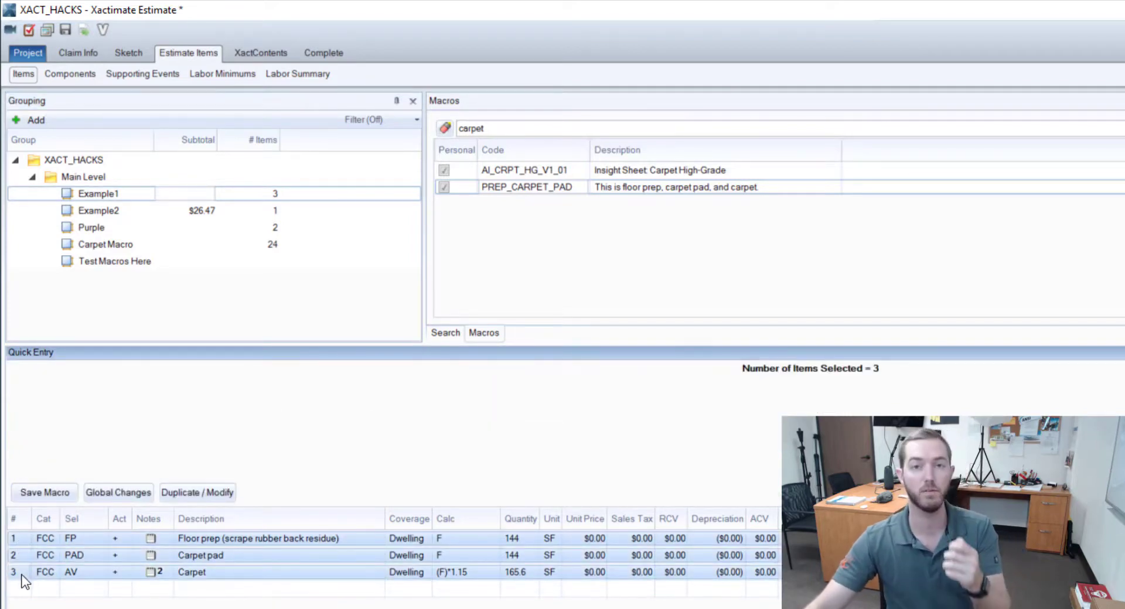
# Step: Reselect Example1's three carpet lines and start saving them as a macro
pyautogui.click(12, 545)
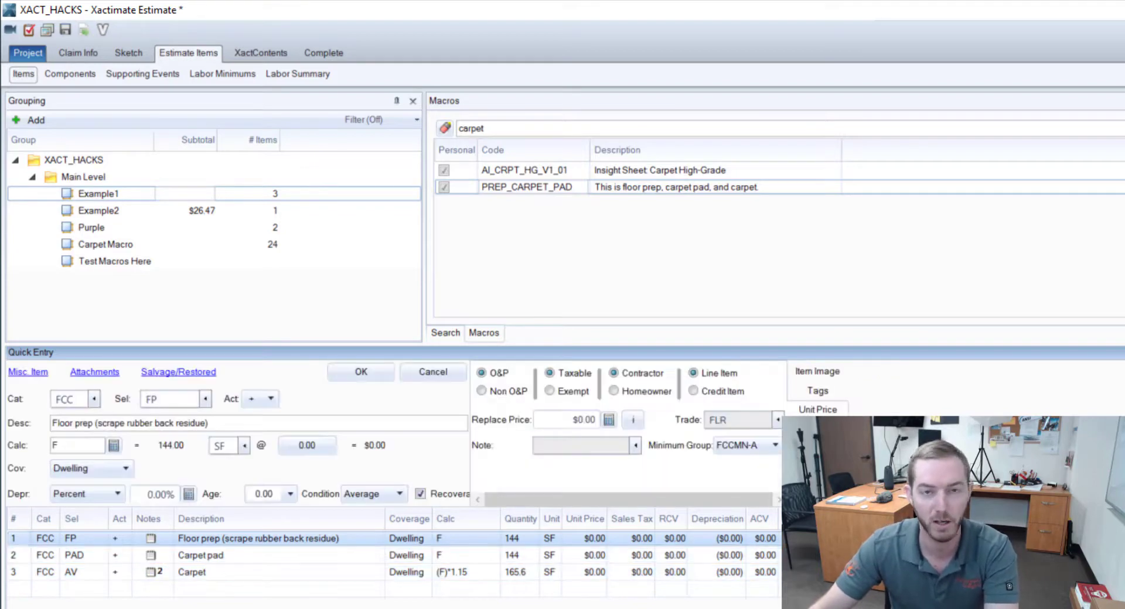
pyautogui.keyDown('shift'); pyautogui.click(25, 575); pyautogui.keyUp('shift')
pyautogui.rightClick(25, 575)
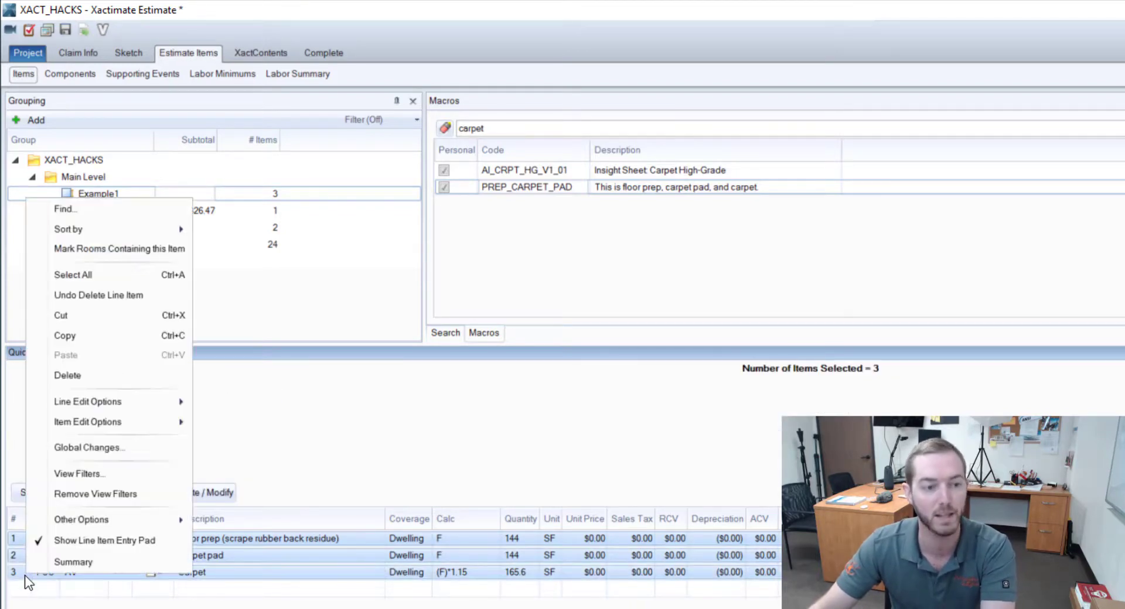
pyautogui.moveTo(93, 520)
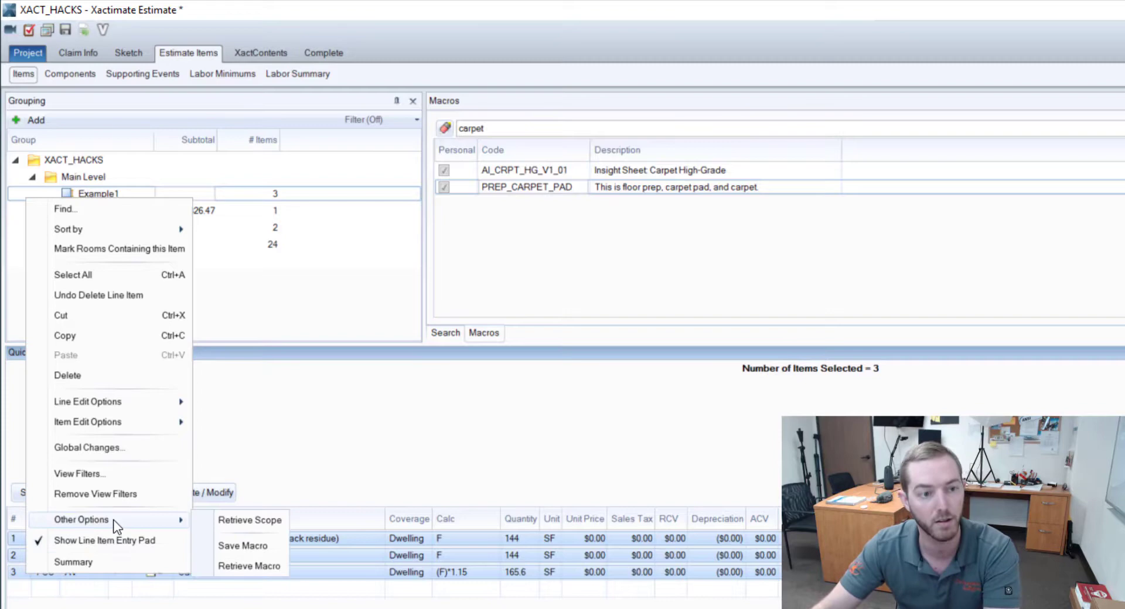
pyautogui.click(223, 548)
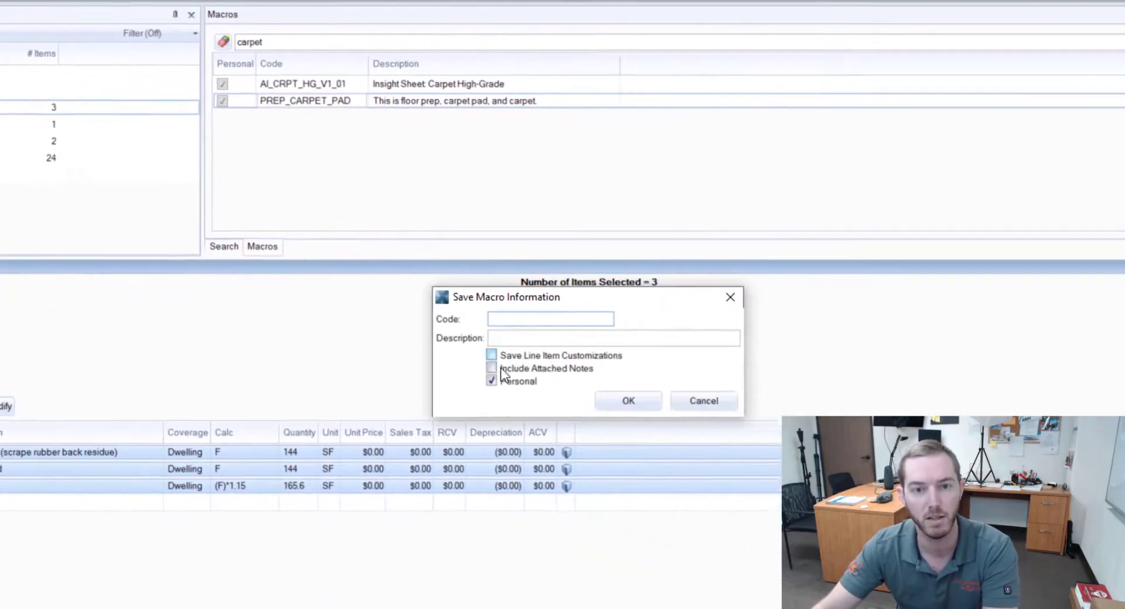
# Step: Include attached notes, enter code PAD_NOTES and description 'Pad with notes.', and save
pyautogui.click(492, 368)
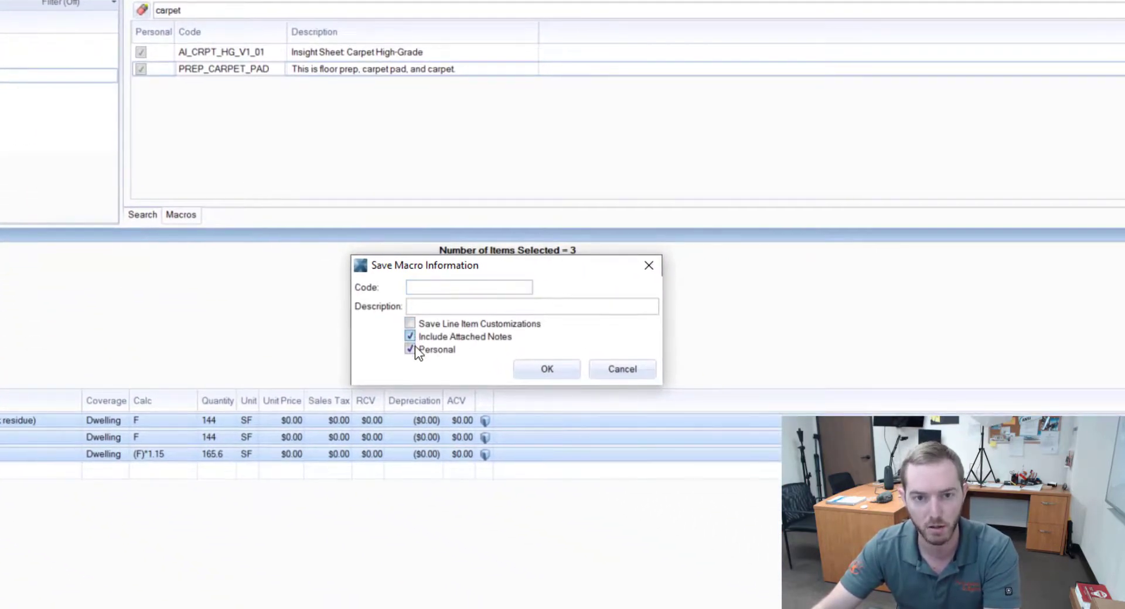
pyautogui.click(442, 287)
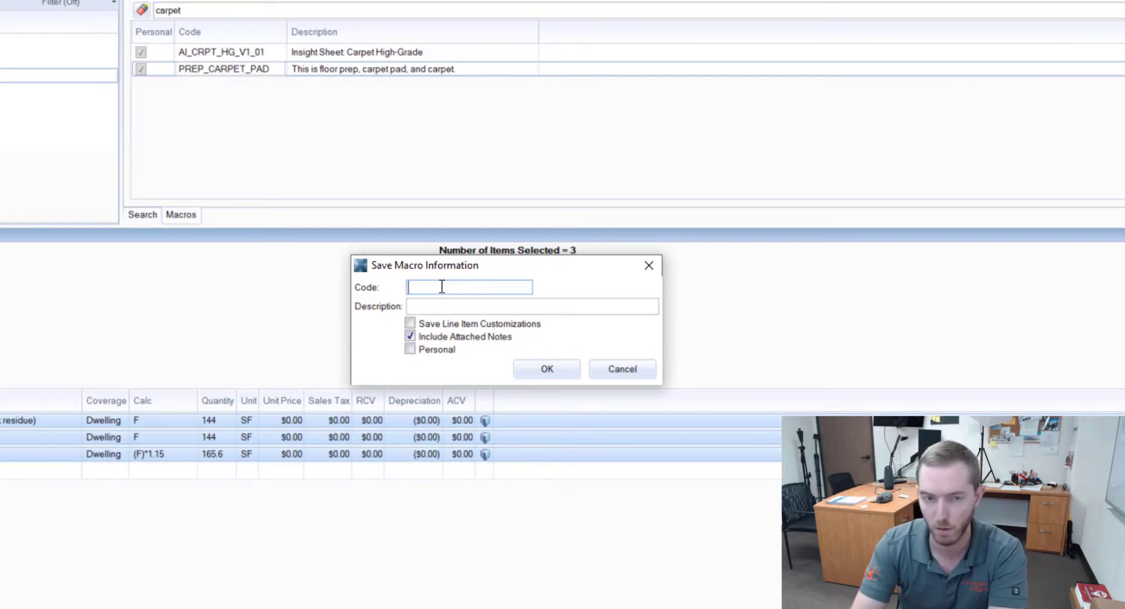
pyautogui.write('PAD_NOTES')
pyautogui.press('Tab')
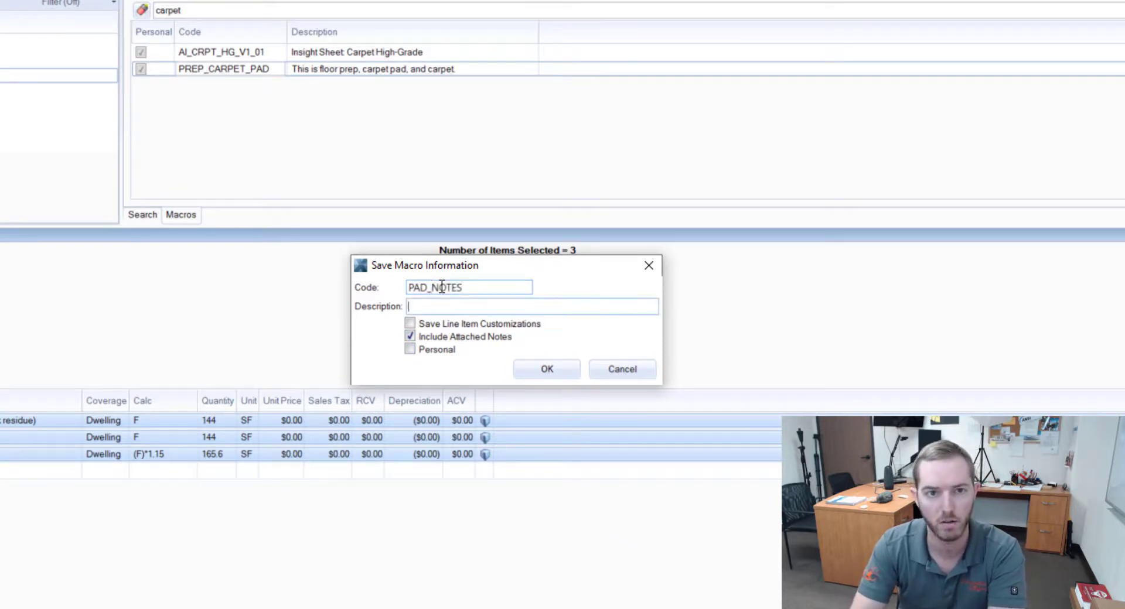
pyautogui.write('Pad with note')
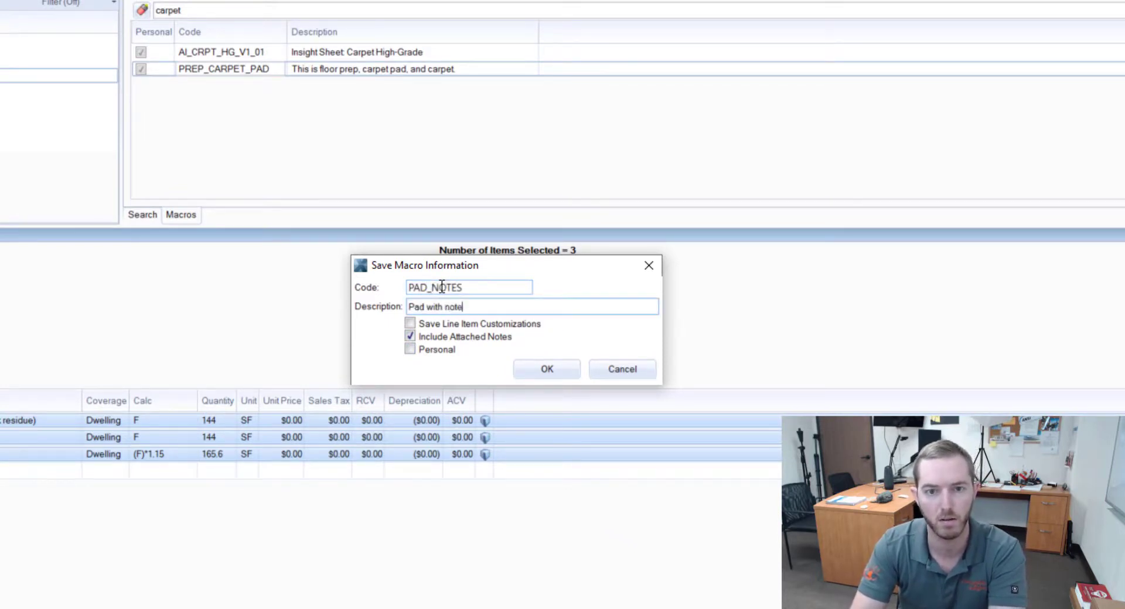
pyautogui.write('s.')
pyautogui.click(551, 368)
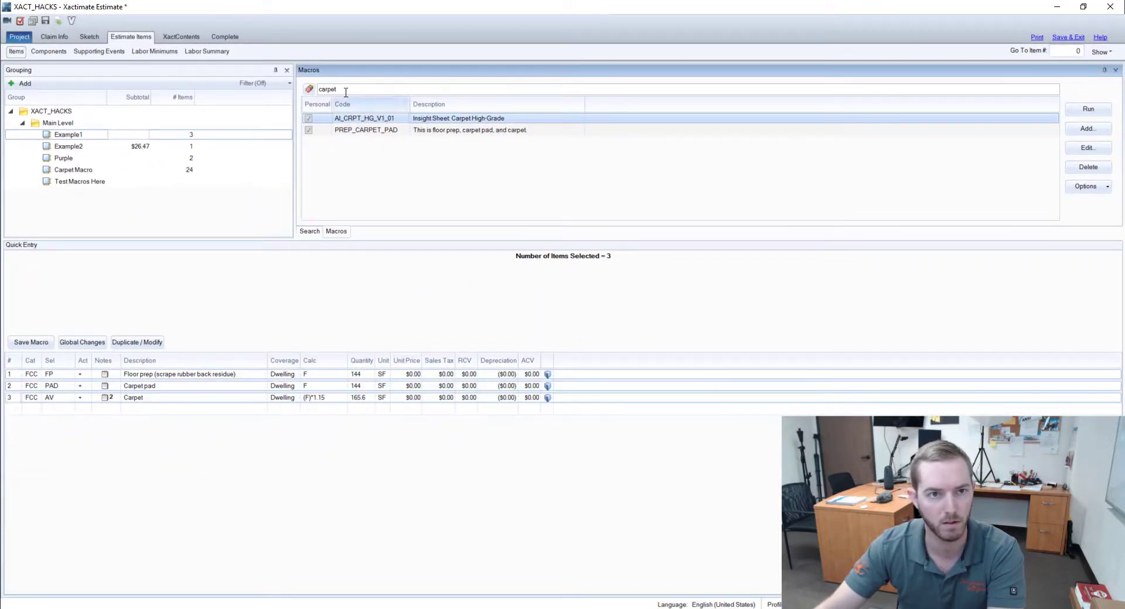
# Step: Run the PAD_NOTES macro into the Test Macros Here room
pyautogui.click(93, 182)
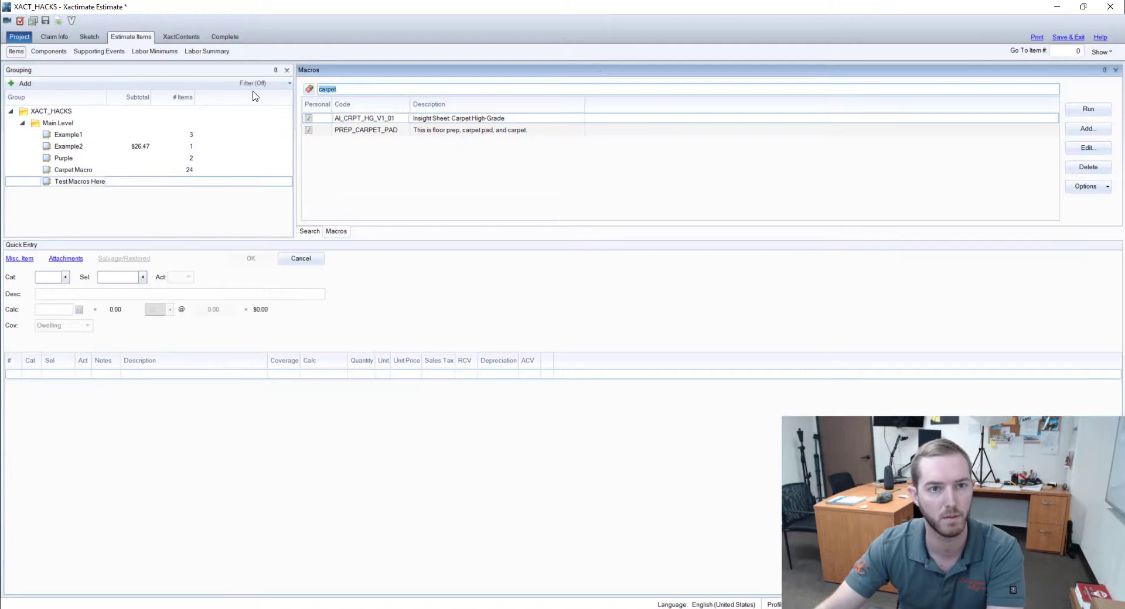
pyautogui.click(479, 120)
pyautogui.click(1083, 115)
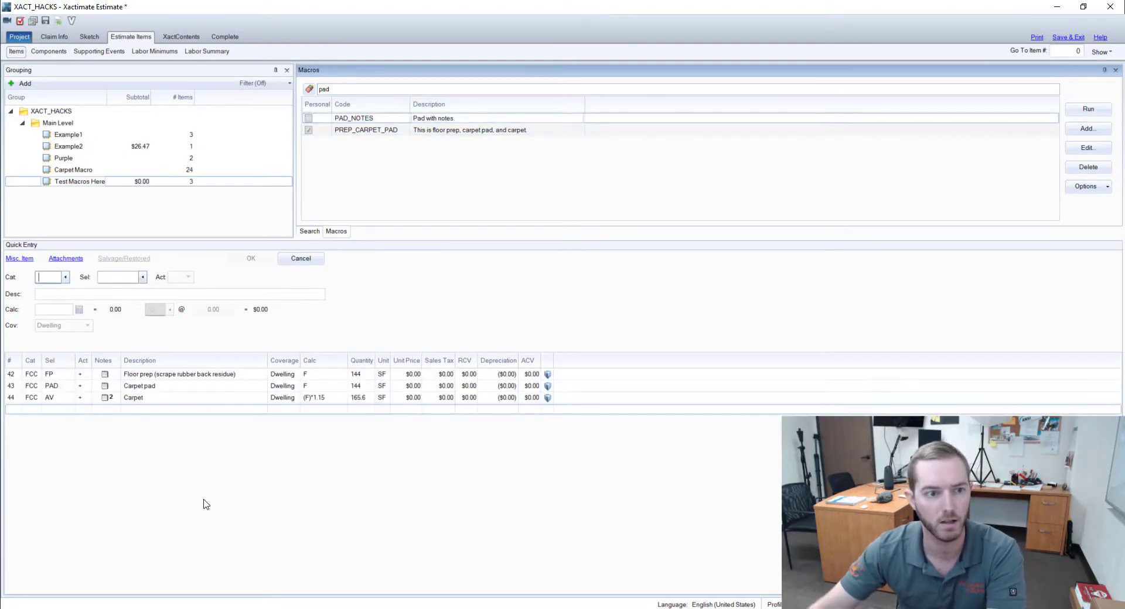
# Step: Review the carpet item's two attached notes, then show the Purple room
pyautogui.click(105, 401)
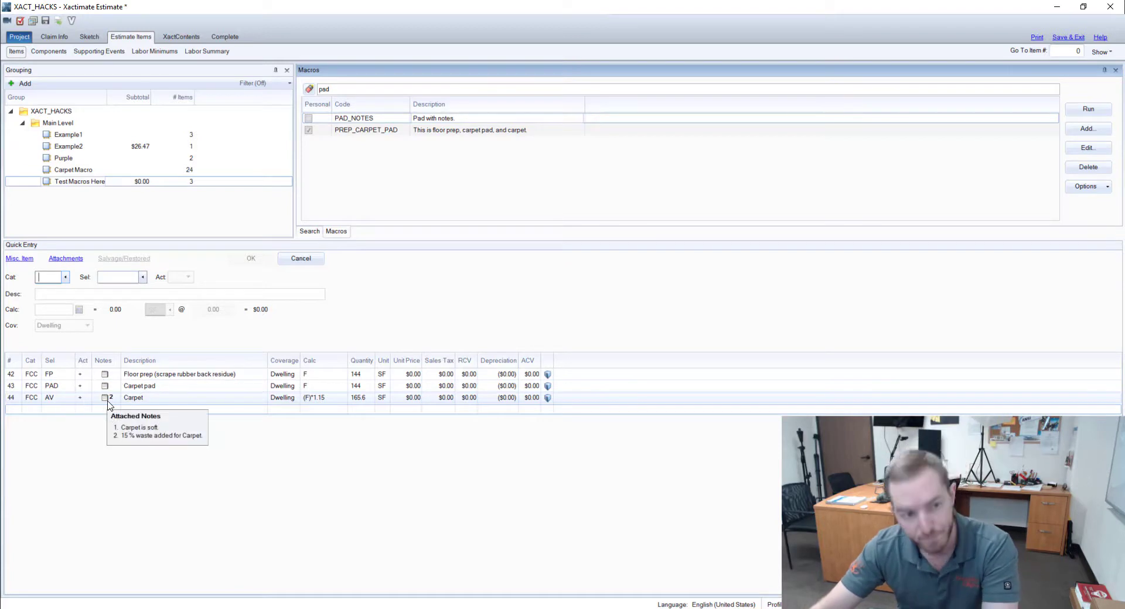
pyautogui.doubleClick(106, 402)
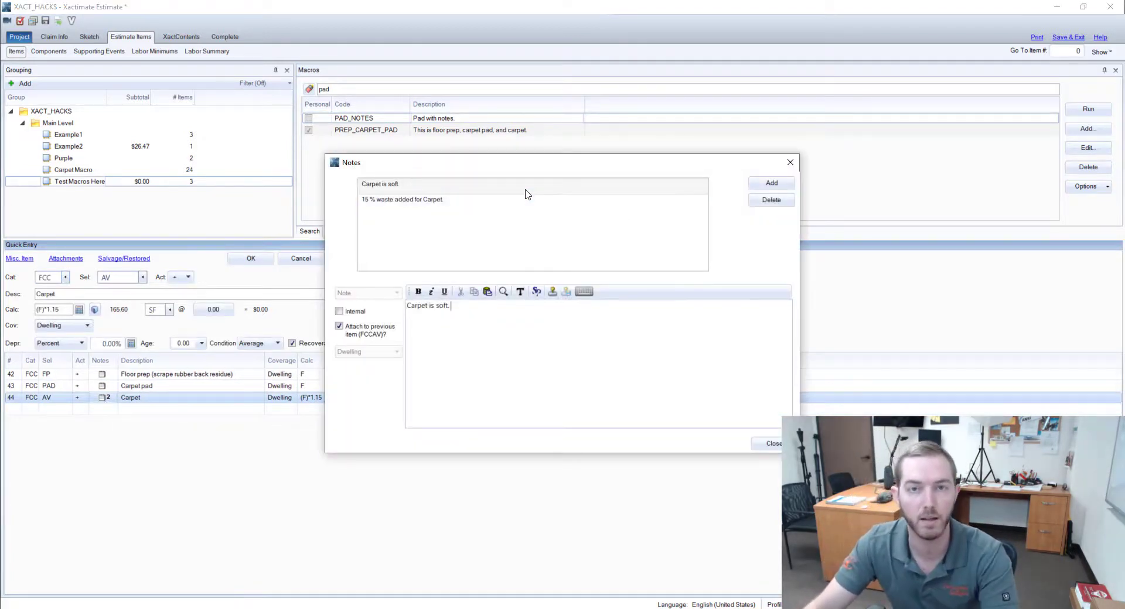
pyautogui.press('Escape')
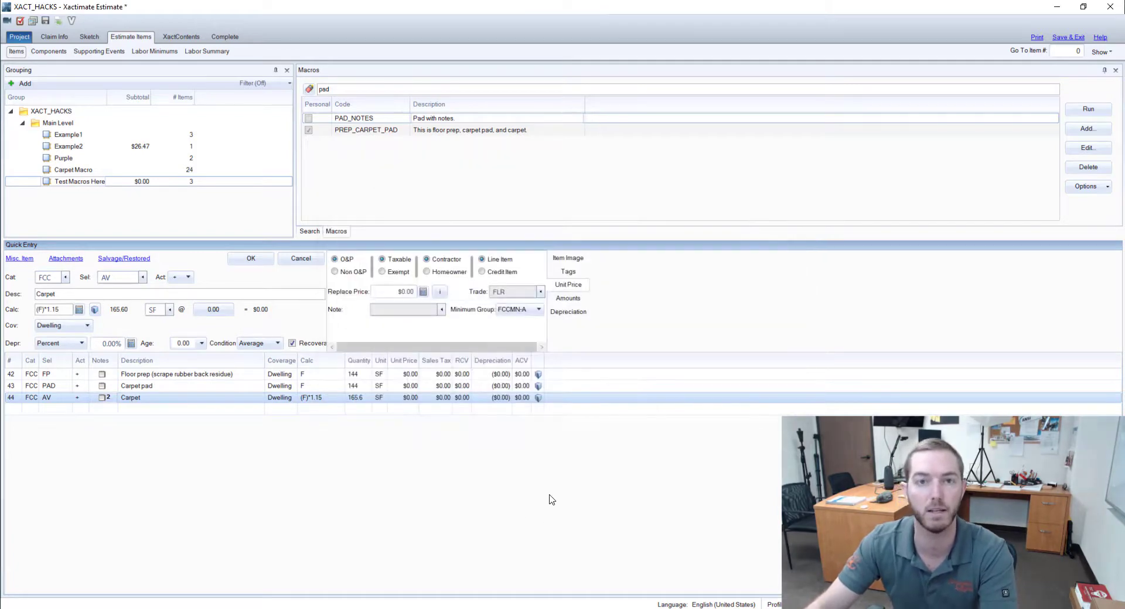
pyautogui.click(77, 159)
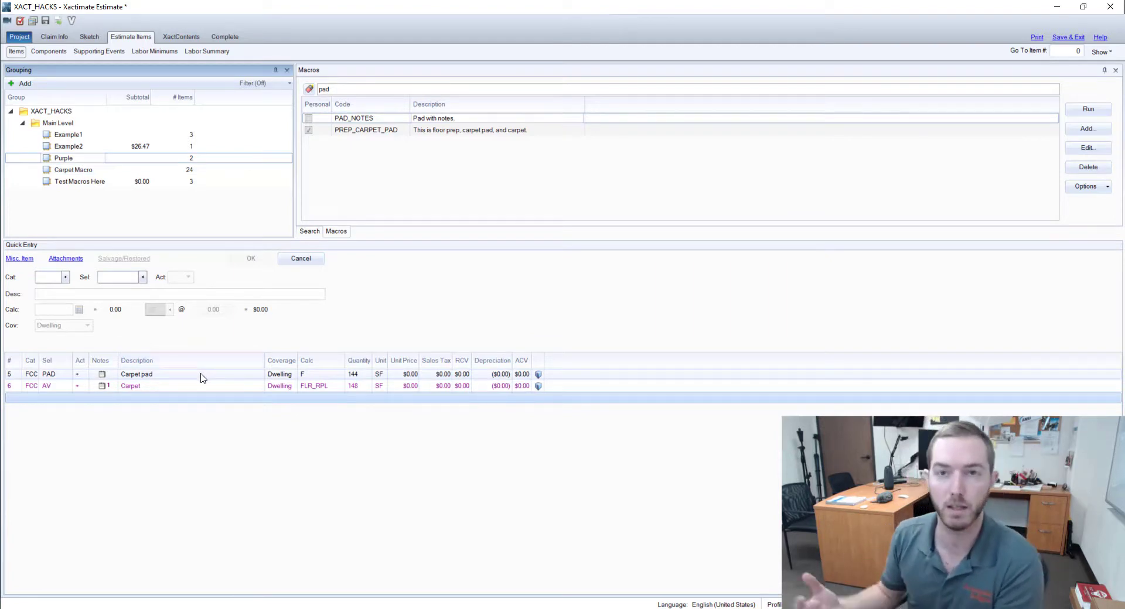
# Step: Glance at the floor-plan sketch, then show the Purple room's line items
pyautogui.click(90, 37)
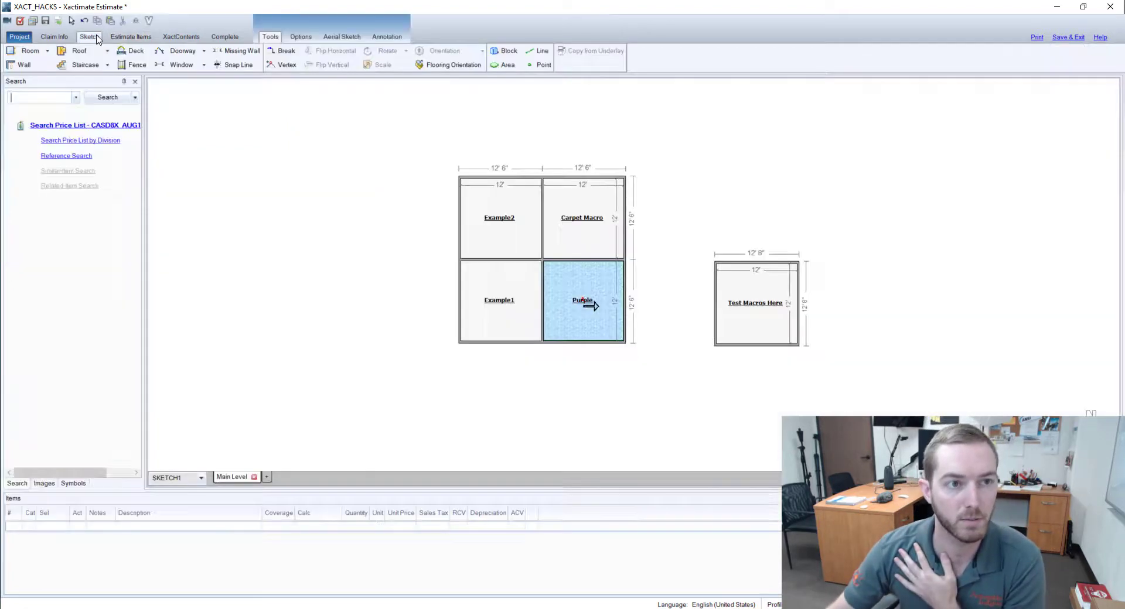
pyautogui.click(131, 37)
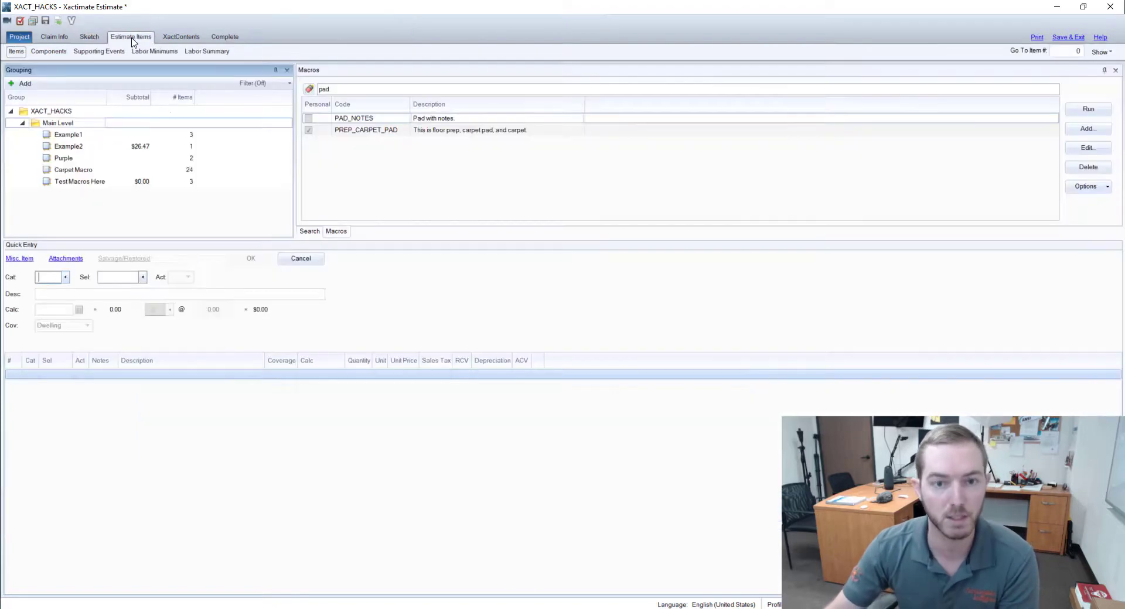
pyautogui.click(113, 157)
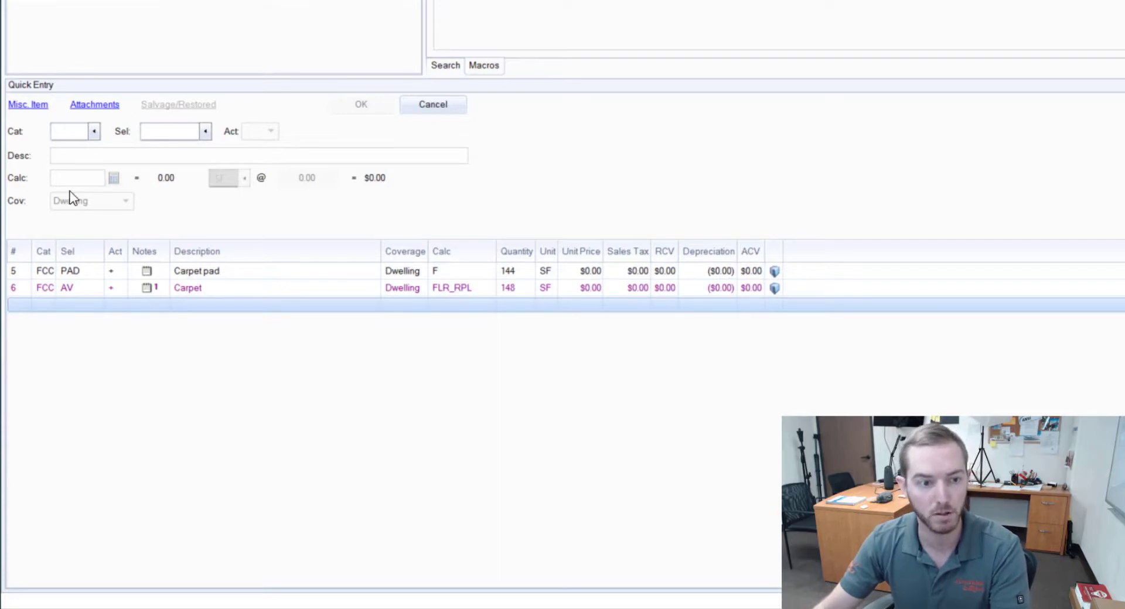
# Step: Try saving Purple's Carpet pad and Carpet lines as a macro, cancelling after the sketch warning
pyautogui.click(20, 272)
pyautogui.click(487, 289)
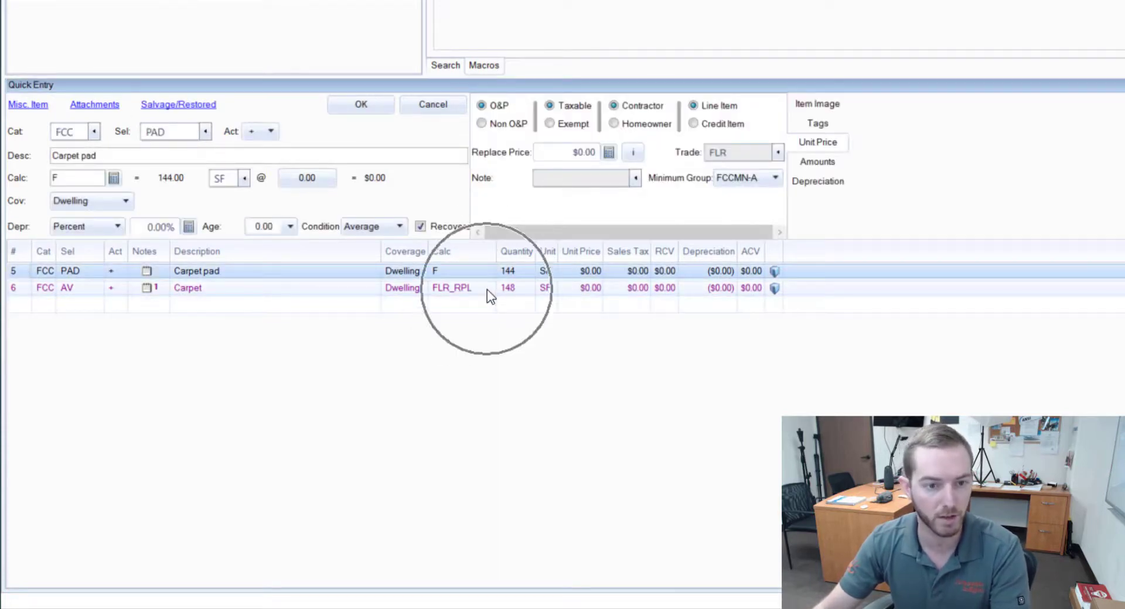
pyautogui.keyDown('shift'); pyautogui.click(20, 289); pyautogui.keyUp('shift')
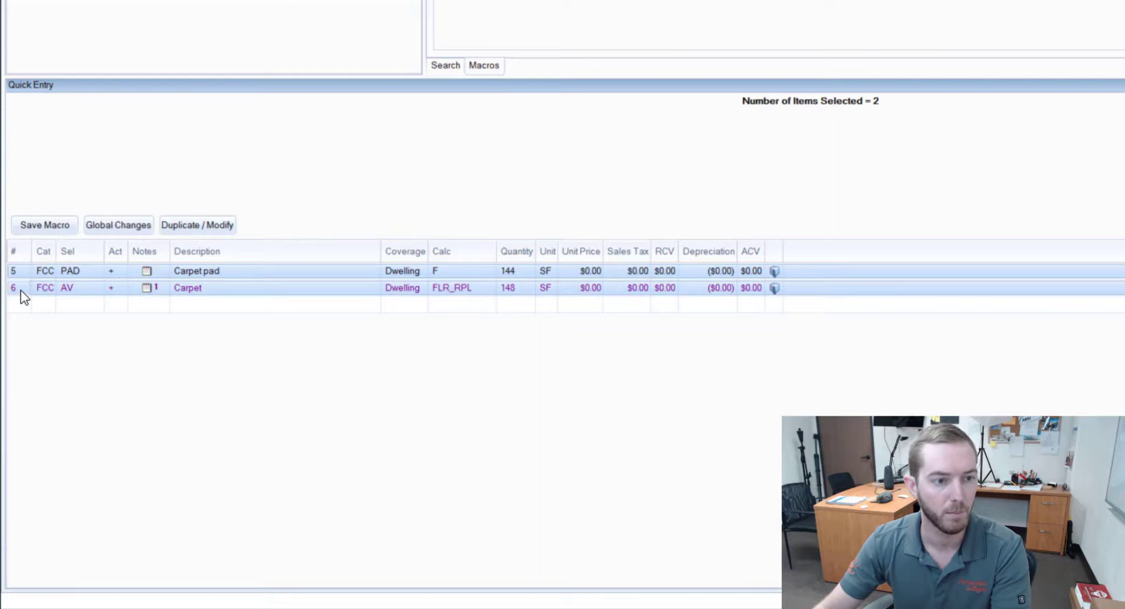
pyautogui.rightClick(20, 290)
pyautogui.moveTo(79, 236)
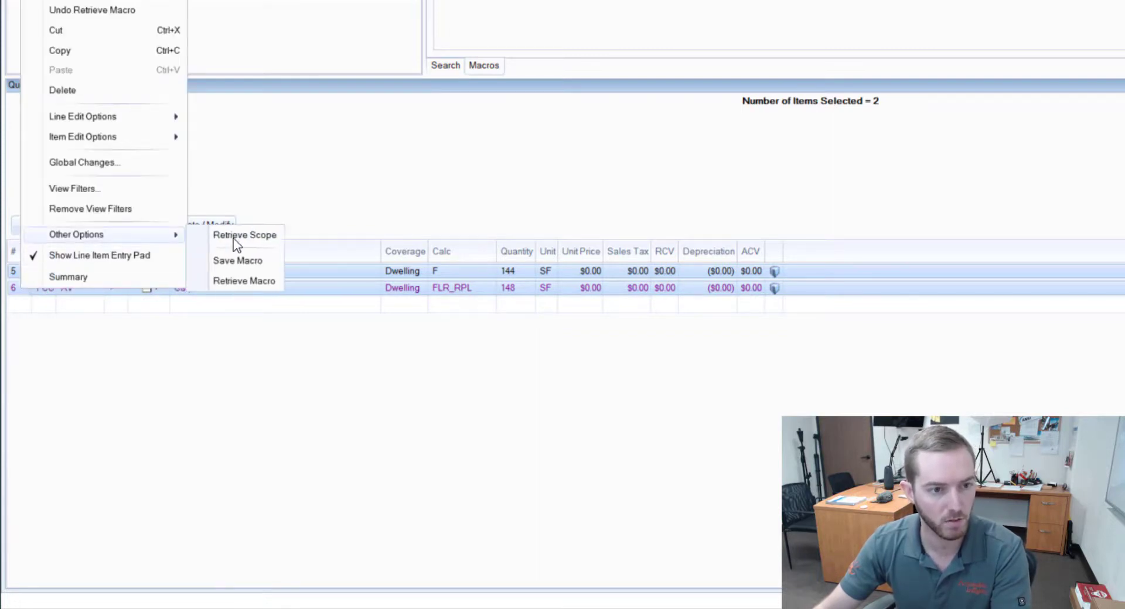
pyautogui.click(238, 262)
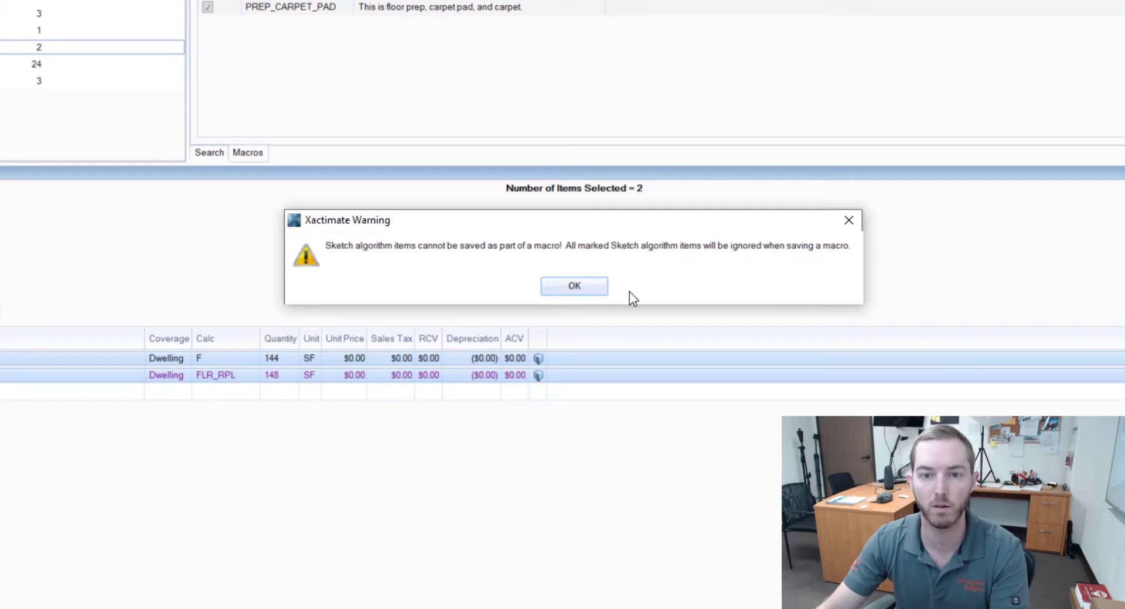
pyautogui.click(604, 287)
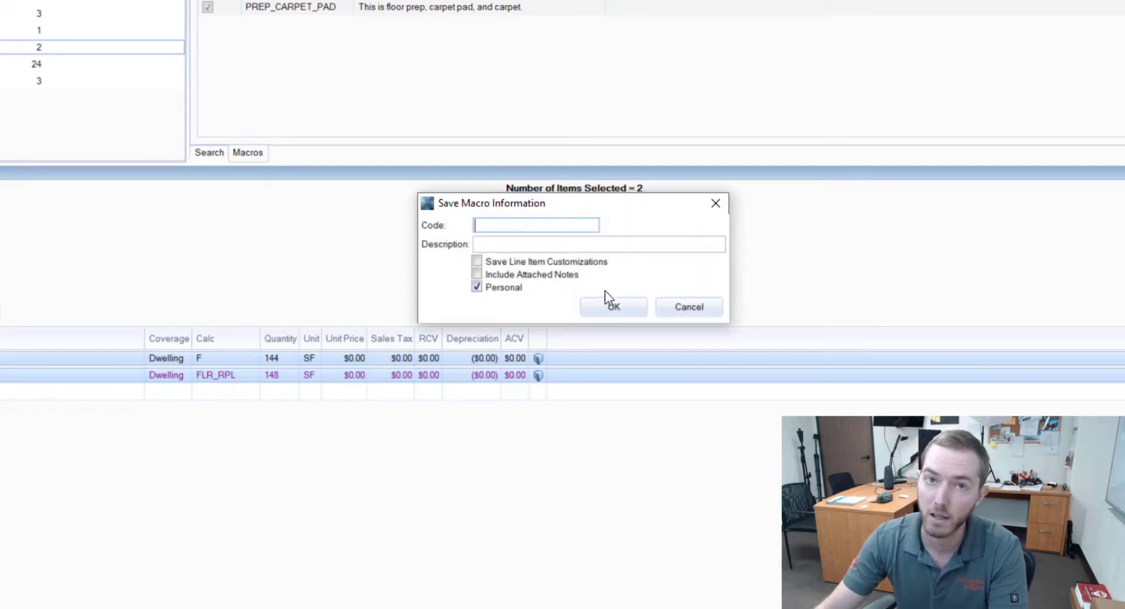
pyautogui.click(689, 308)
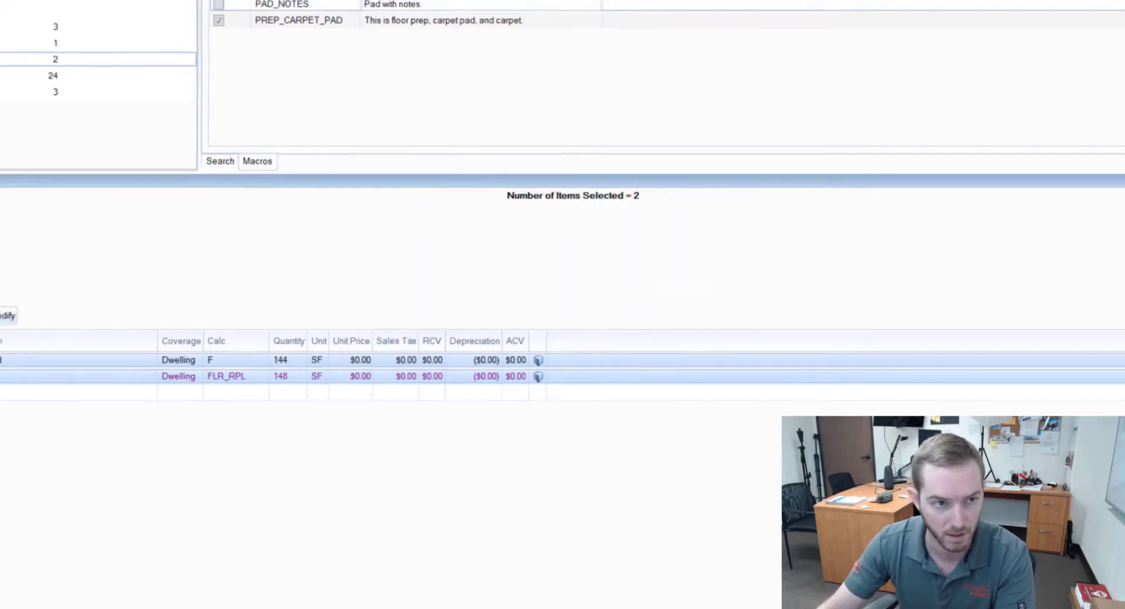
# Step: Delete the Purple room's two line items, show the Carpet Macro room, and clear the 'pad' macro search
pyautogui.press('Delete')
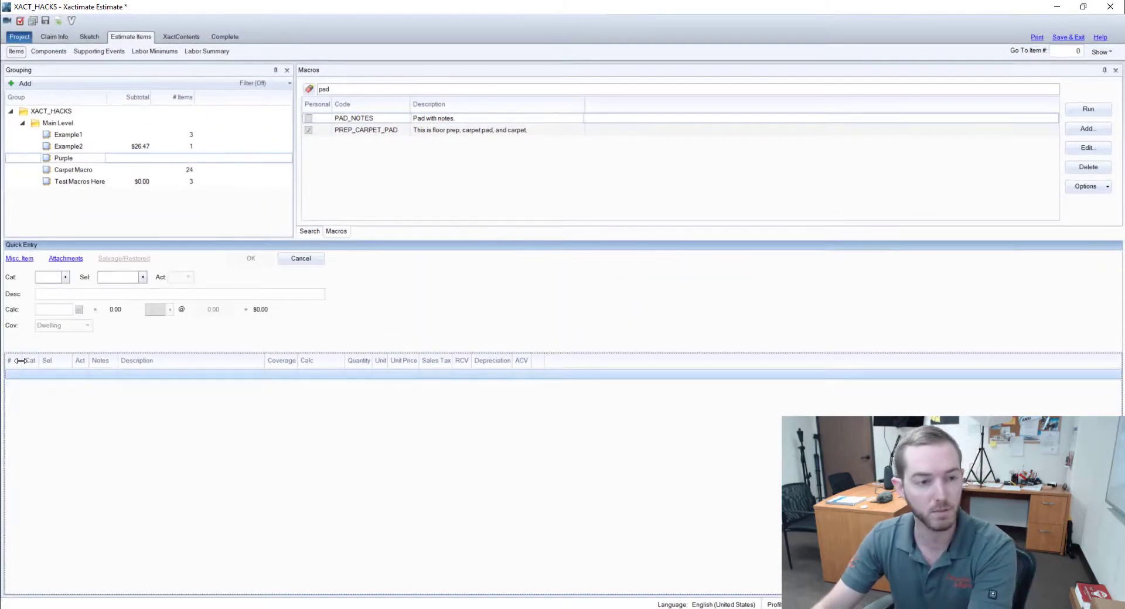
pyautogui.click(71, 170)
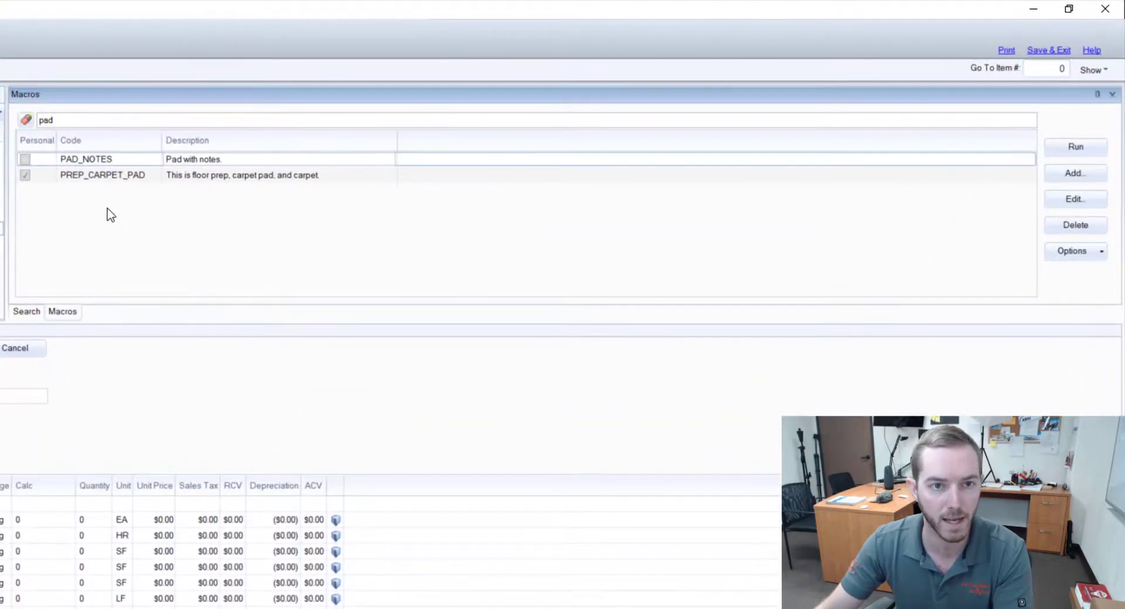
pyautogui.click(116, 176)
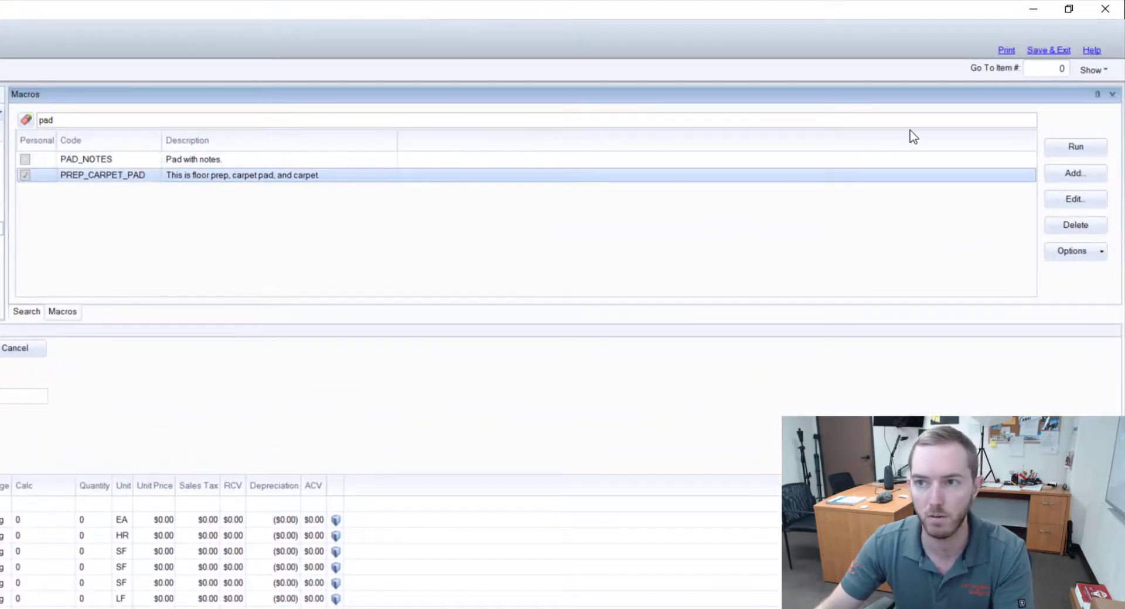
pyautogui.click(831, 121)
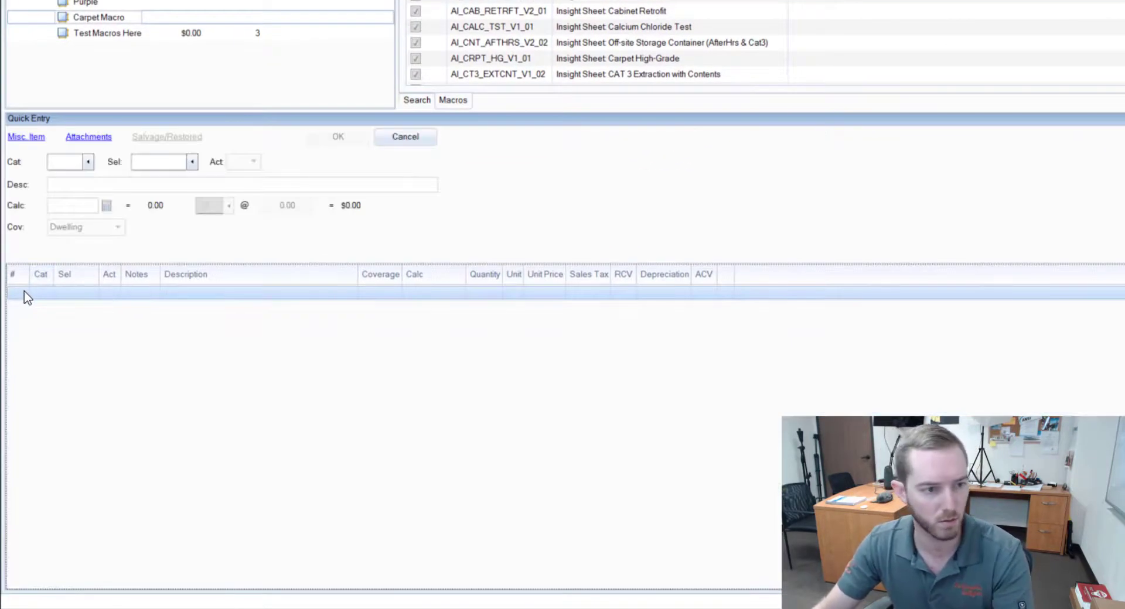
# Step: Open Retrieve Macro from the line-item menu, search 'carpet', and pick AI_CRPT_HG_V1_01
pyautogui.rightClick(24, 296)
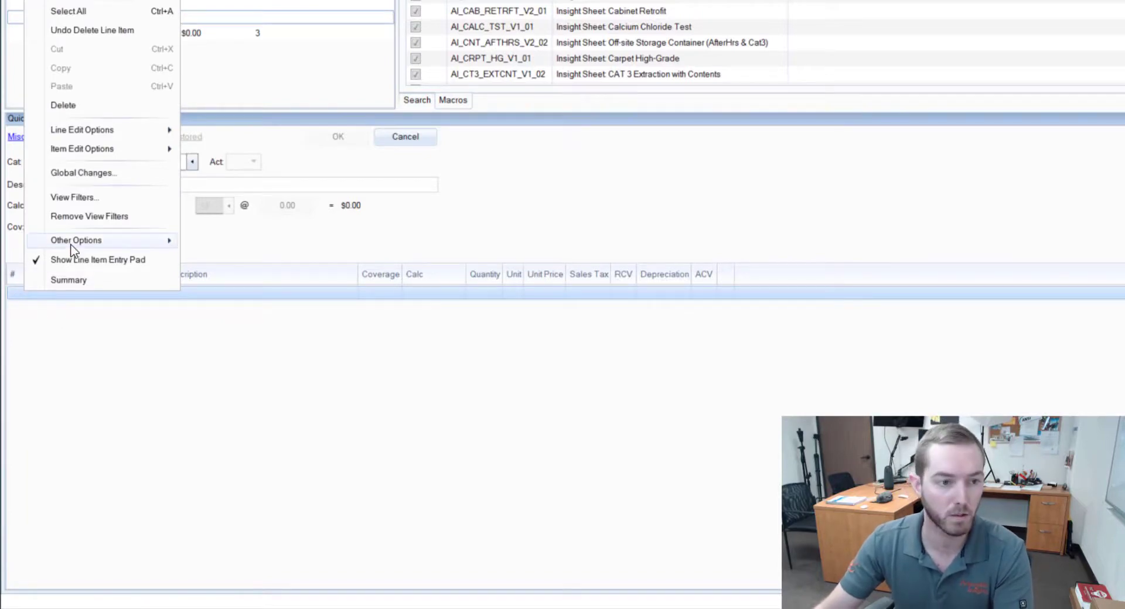
pyautogui.moveTo(71, 245)
pyautogui.click(229, 283)
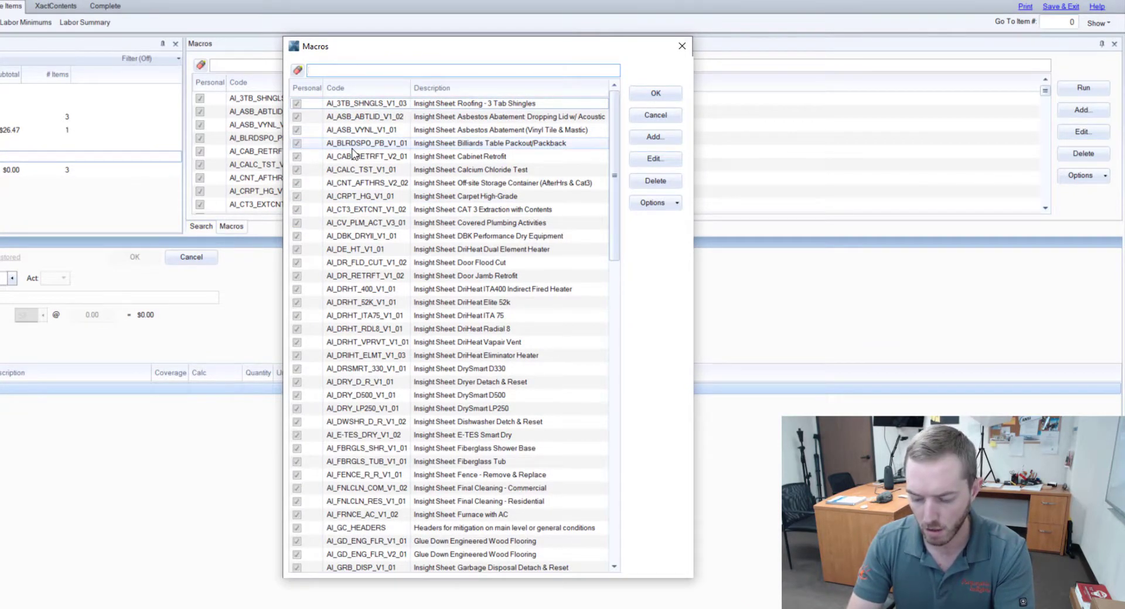
pyautogui.write('arpet')
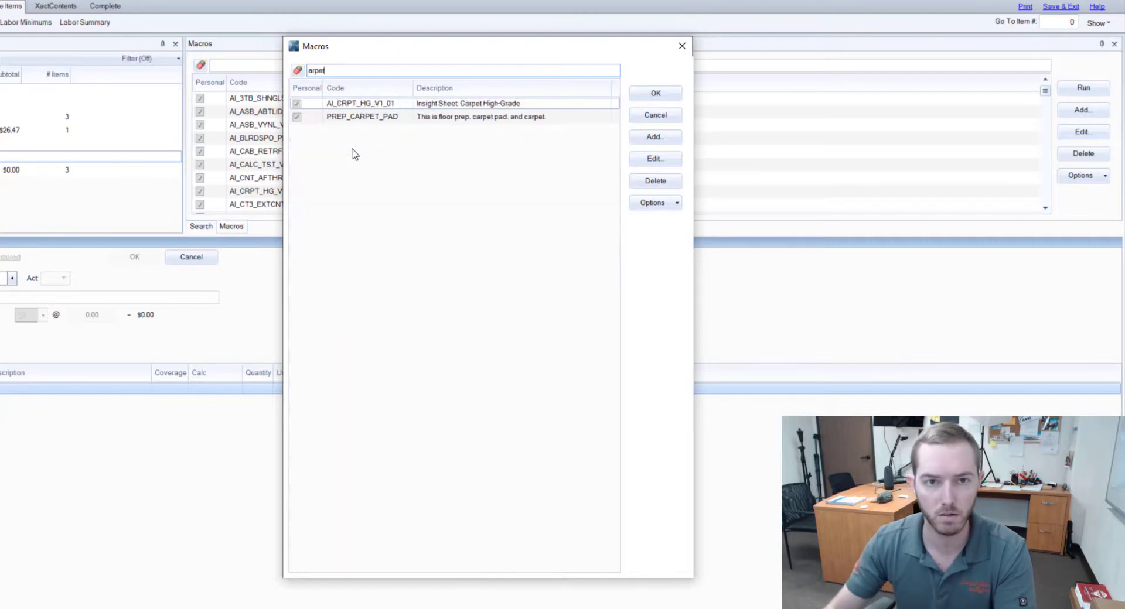
pyautogui.click(411, 108)
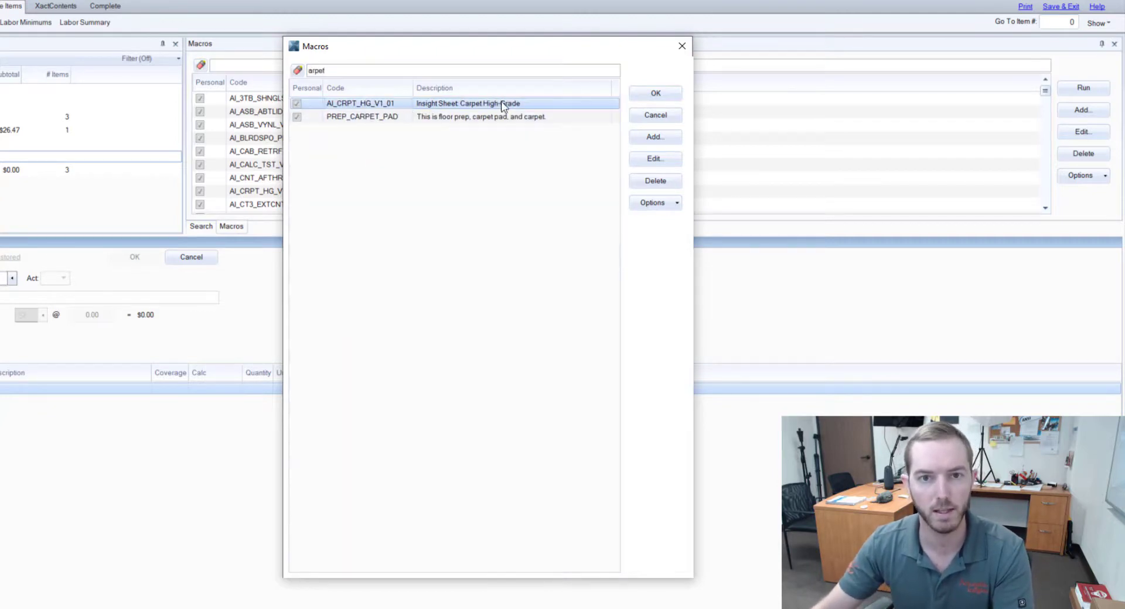
pyautogui.hotkey('shift', 'Tab')
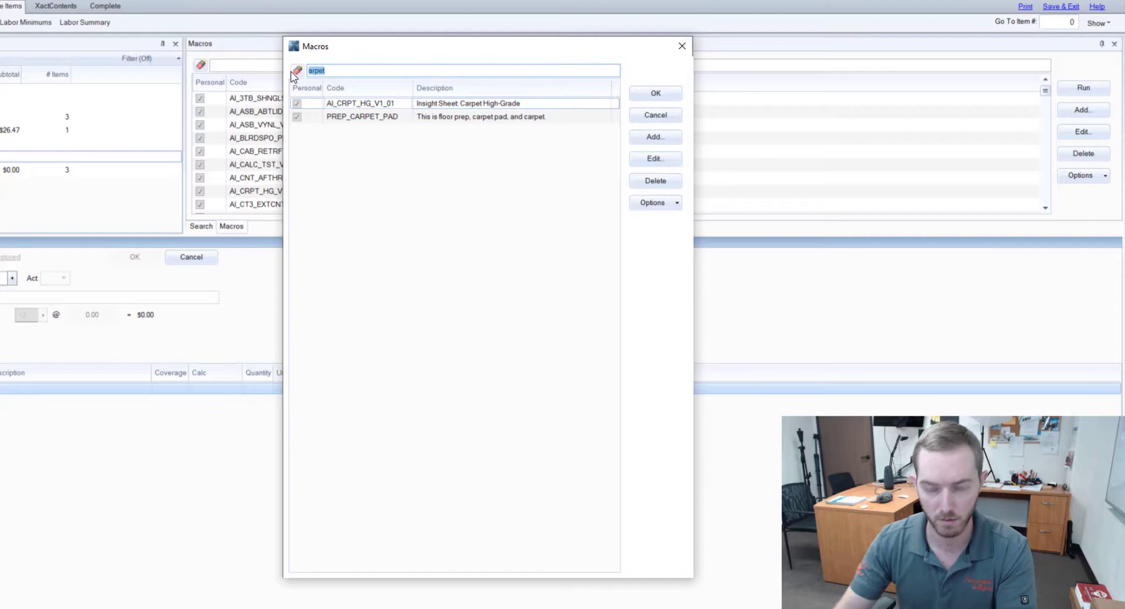
pyautogui.write('carpet')
pyautogui.click(376, 108)
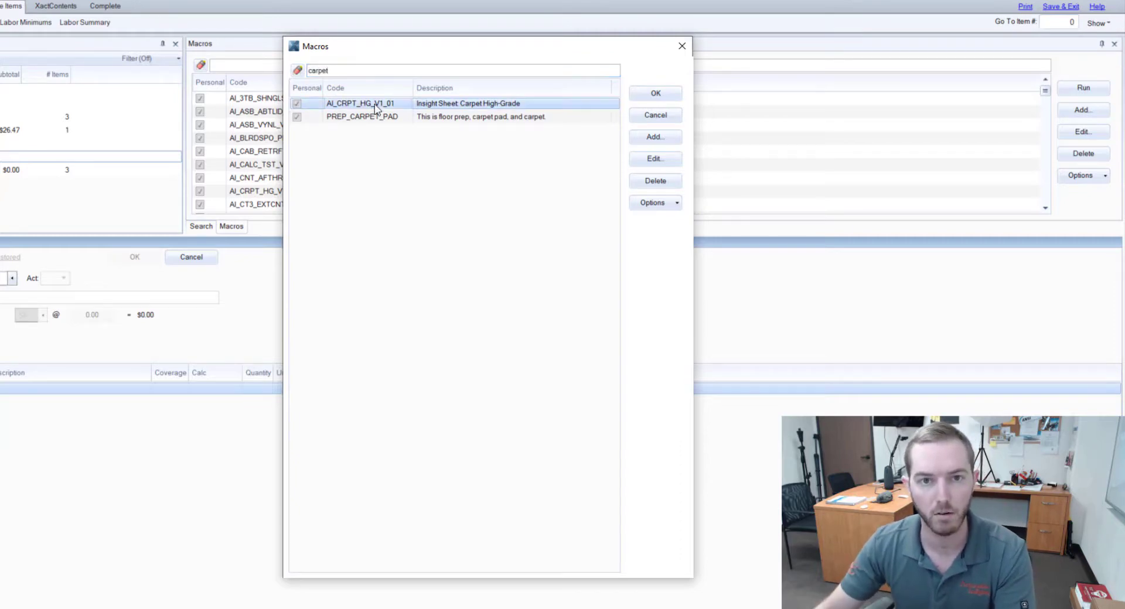
# Step: Run AI_CRPT_HG_V1_01 into the room and review the calcium chloride test's NWFA guideline notes
pyautogui.click(676, 95)
pyautogui.scroll(3, 162, 501)
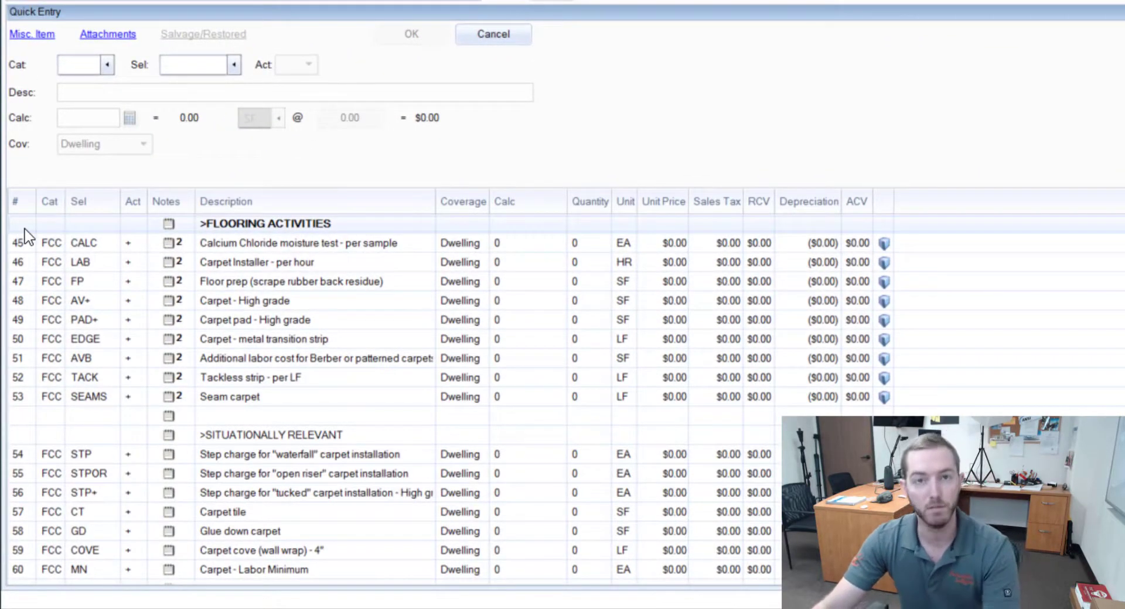
pyautogui.click(25, 229)
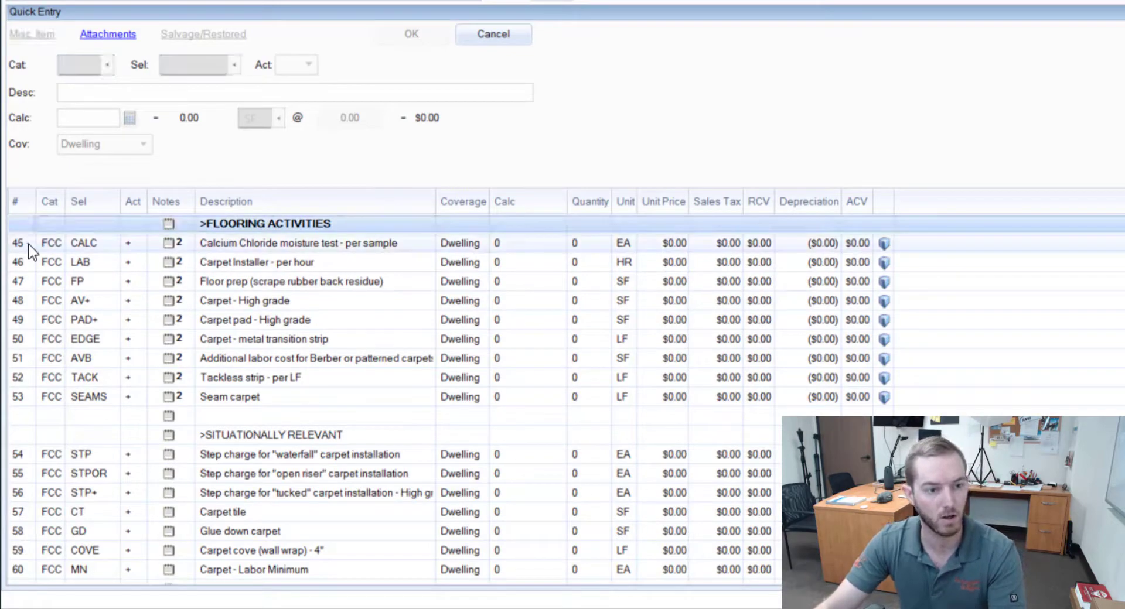
pyautogui.click(29, 245)
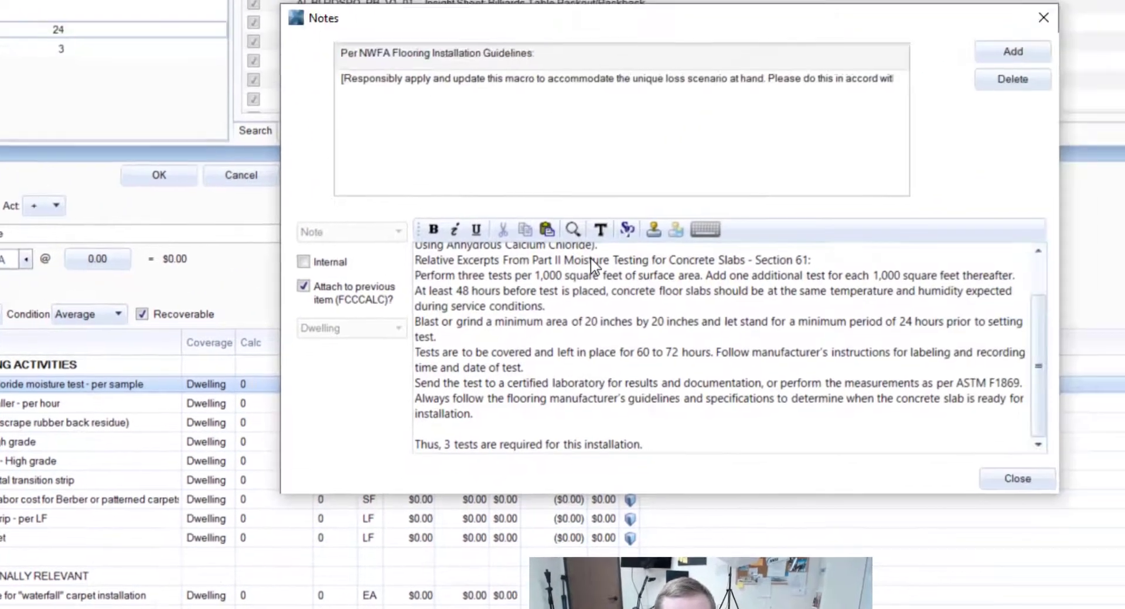
pyautogui.scroll(2, 856, 155)
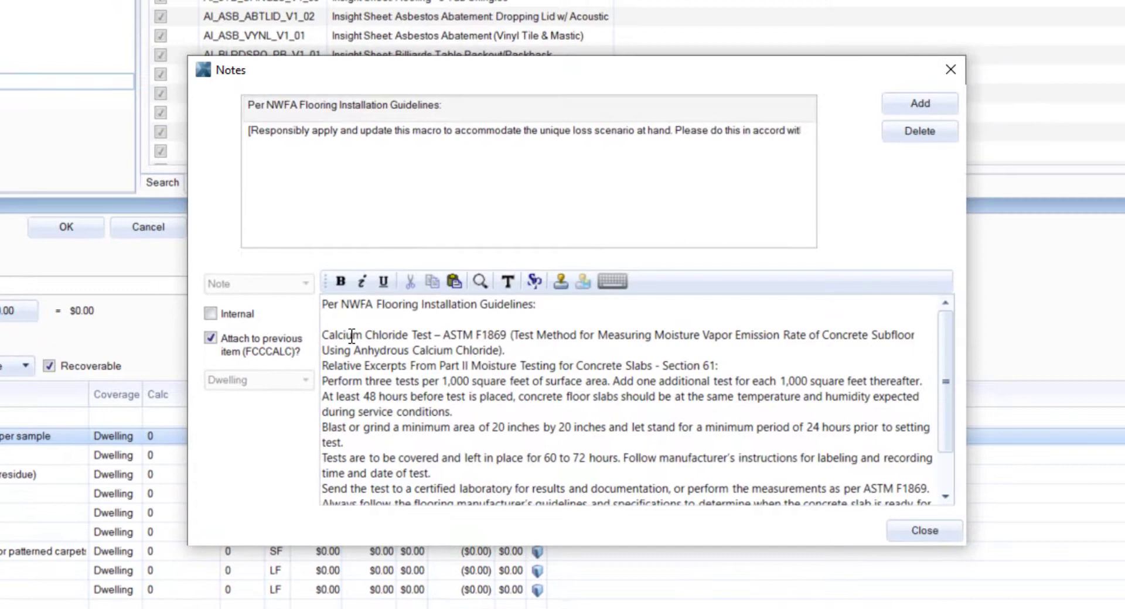
pyautogui.moveTo(335, 334); pyautogui.dragTo(729, 445)
pyautogui.click(728, 456)
pyautogui.scroll(-1, 702, 410)
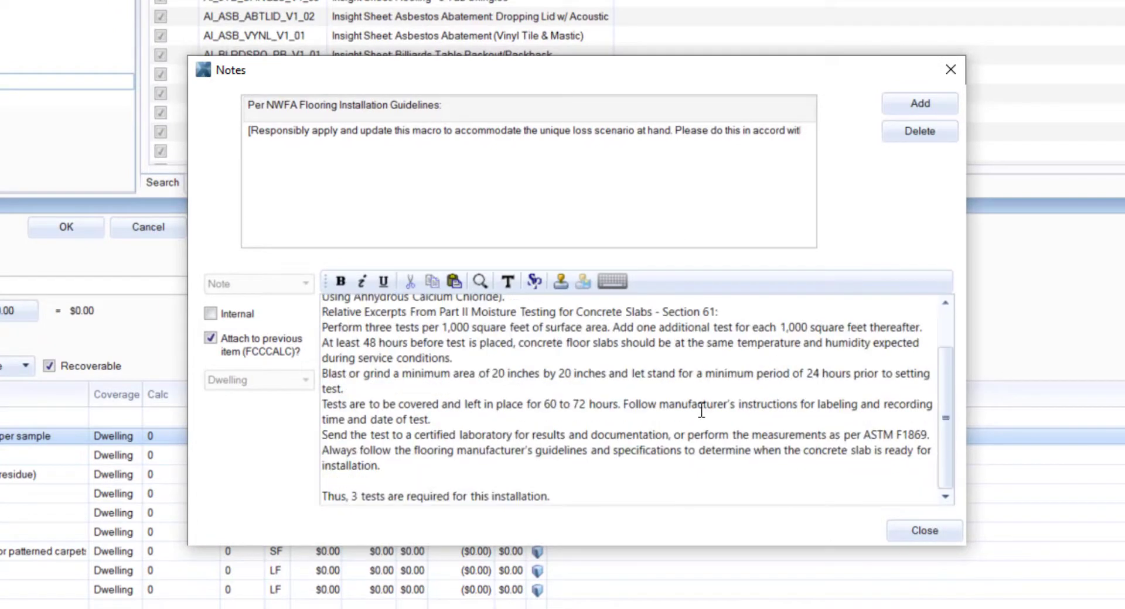
pyautogui.scroll(2, 701, 412)
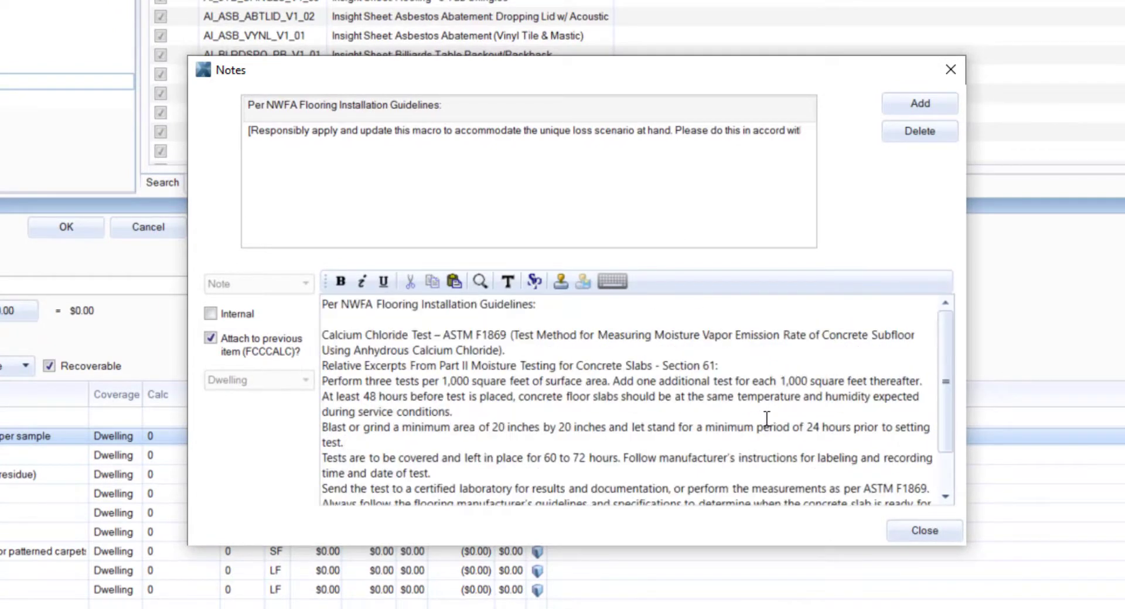
pyautogui.click(912, 531)
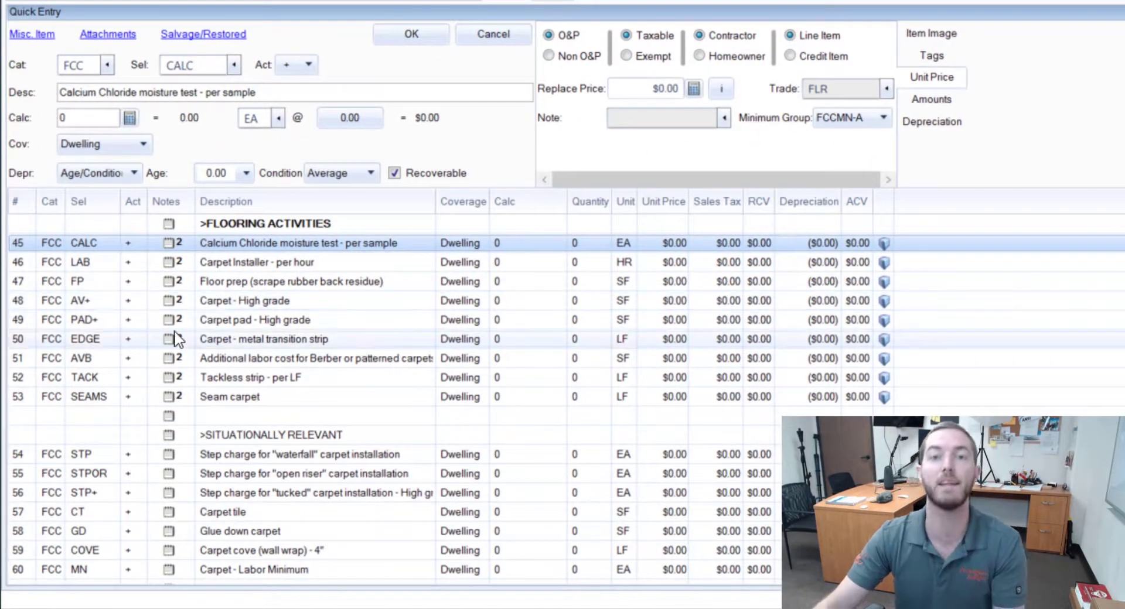
pyautogui.click(166, 300)
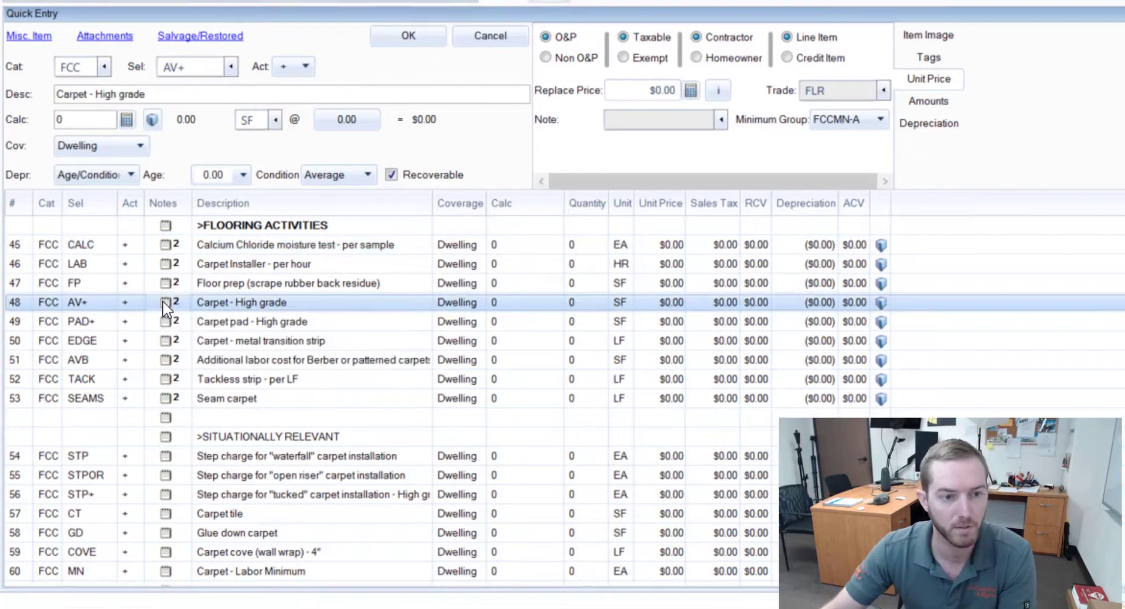
pyautogui.click(166, 303)
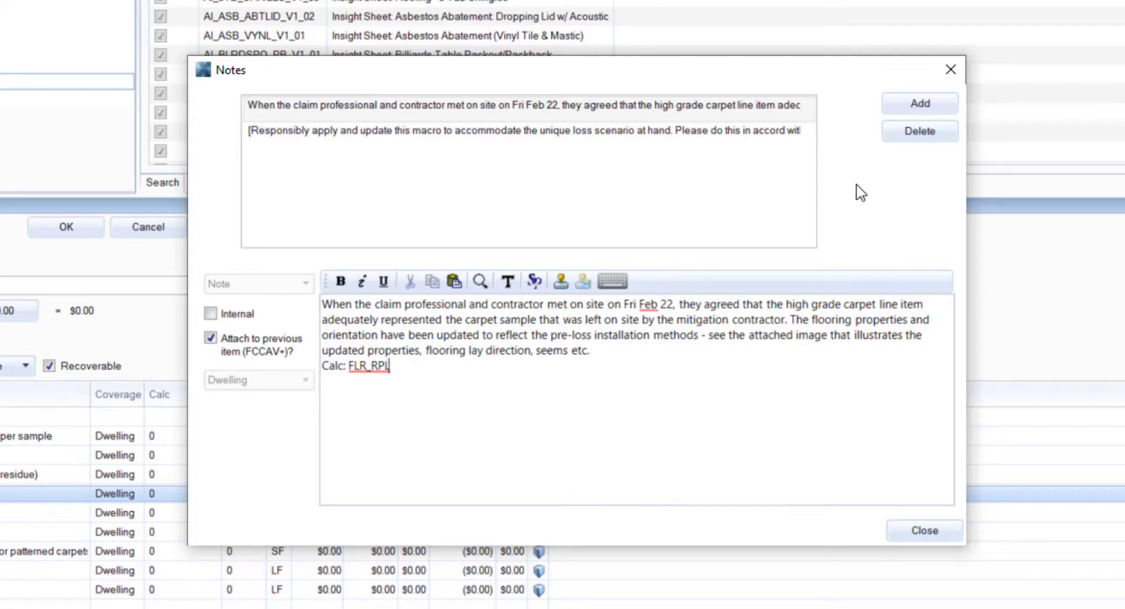
pyautogui.click(912, 529)
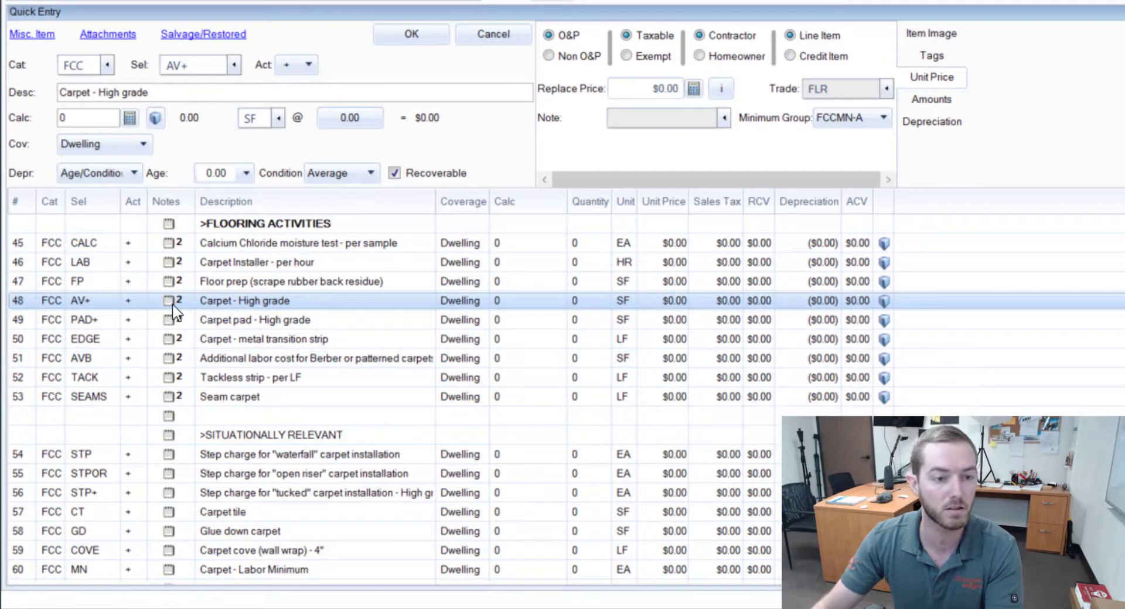
pyautogui.moveTo(174, 324)
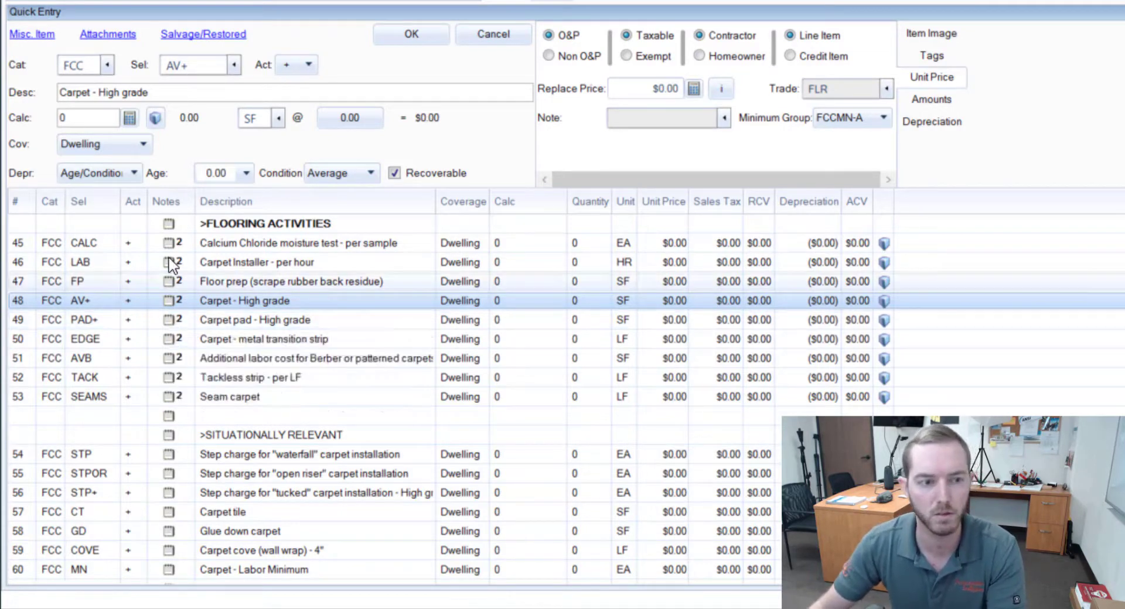
pyautogui.click(41, 245)
pyautogui.click(21, 249)
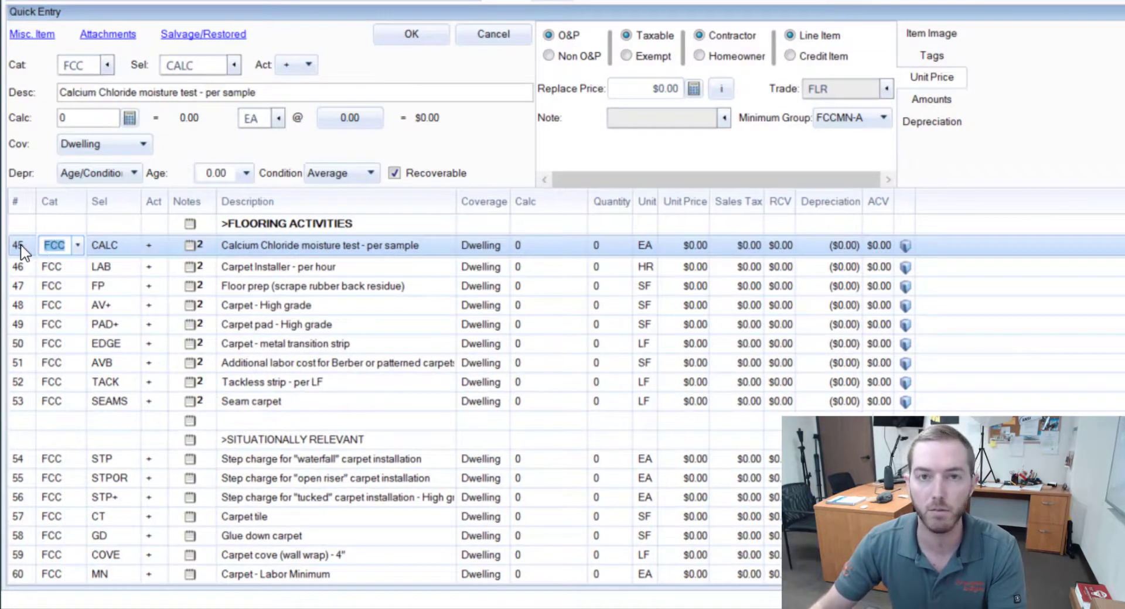
pyautogui.click(167, 243)
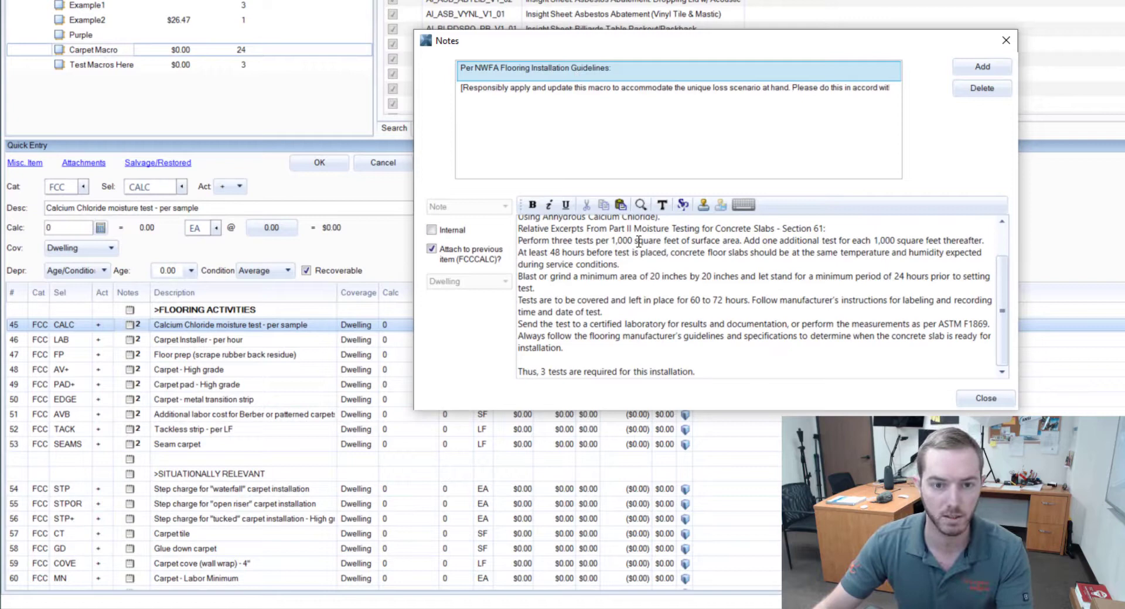
pyautogui.scroll(1, 692, 293)
pyautogui.scroll(-1, 694, 313)
pyautogui.scroll(1, 586, 366)
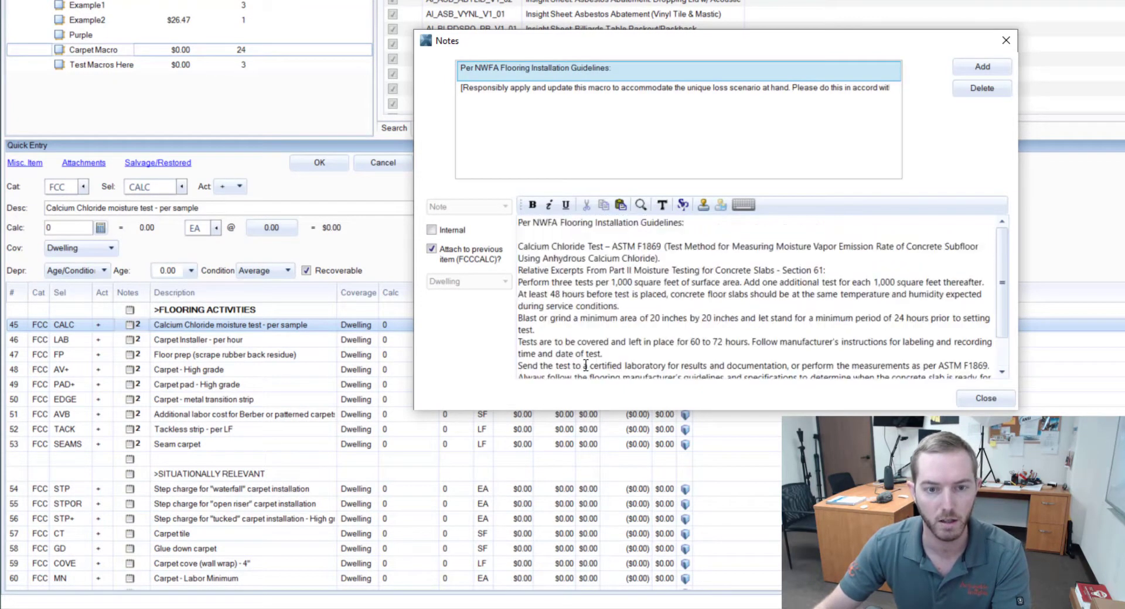
pyautogui.scroll(-1, 650, 293)
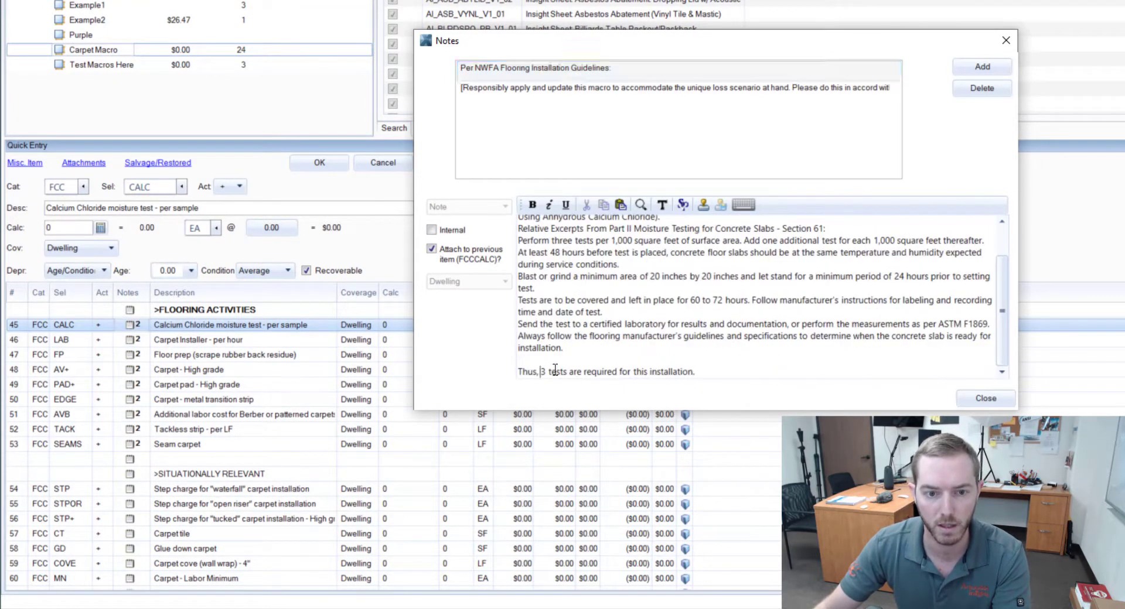
pyautogui.moveTo(540, 371); pyautogui.dragTo(549, 373)
pyautogui.click(986, 398)
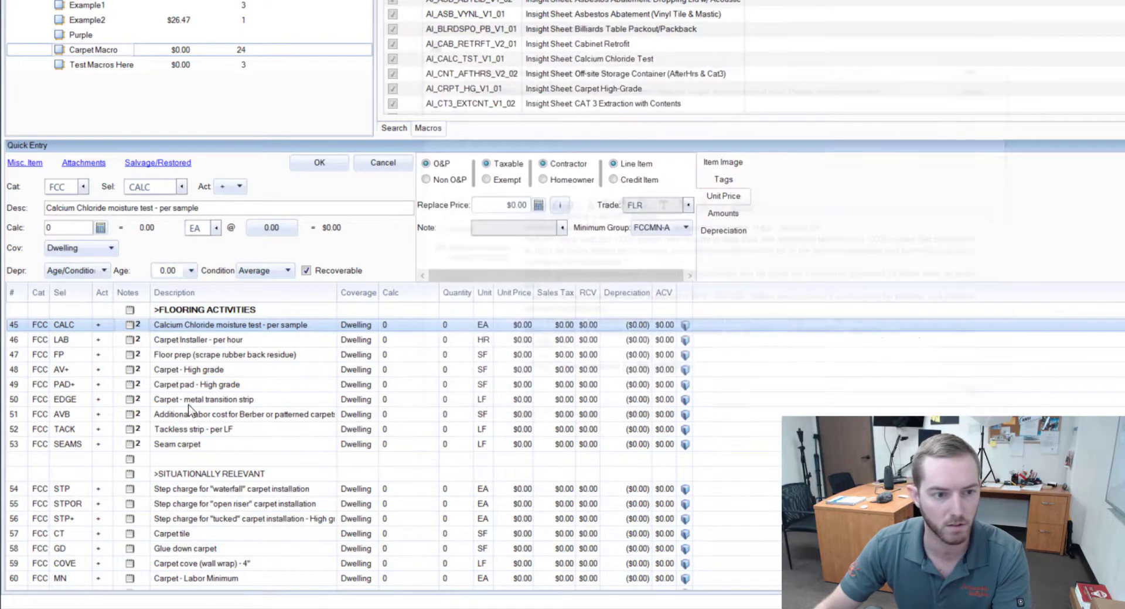
pyautogui.scroll(-3, 235, 381)
pyautogui.scroll(3, 135, 354)
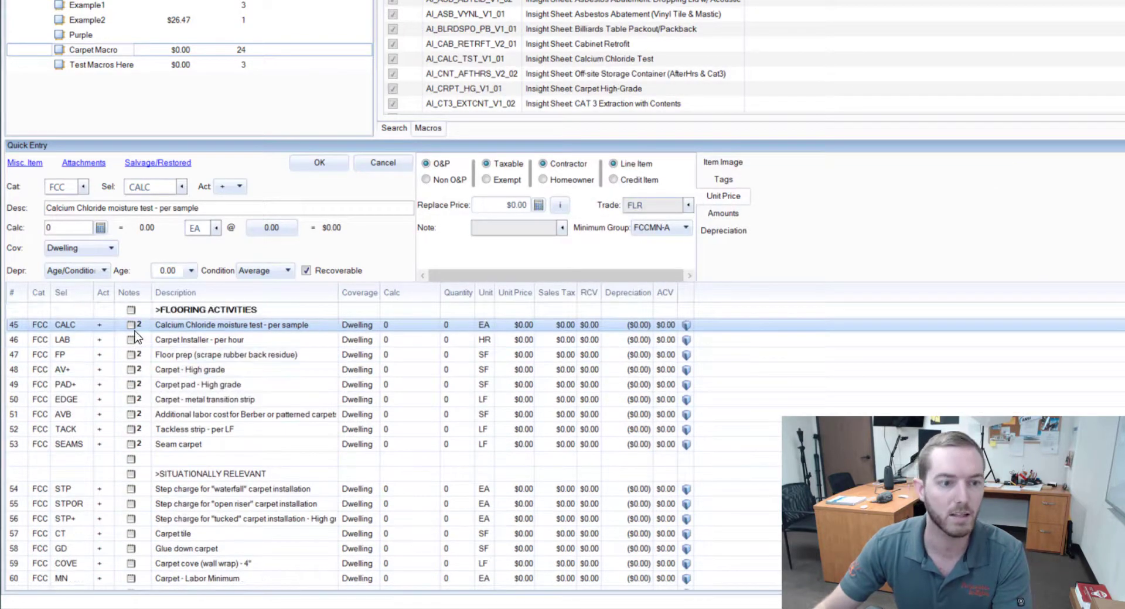
pyautogui.click(131, 324)
pyautogui.click(618, 91)
pyautogui.click(621, 115)
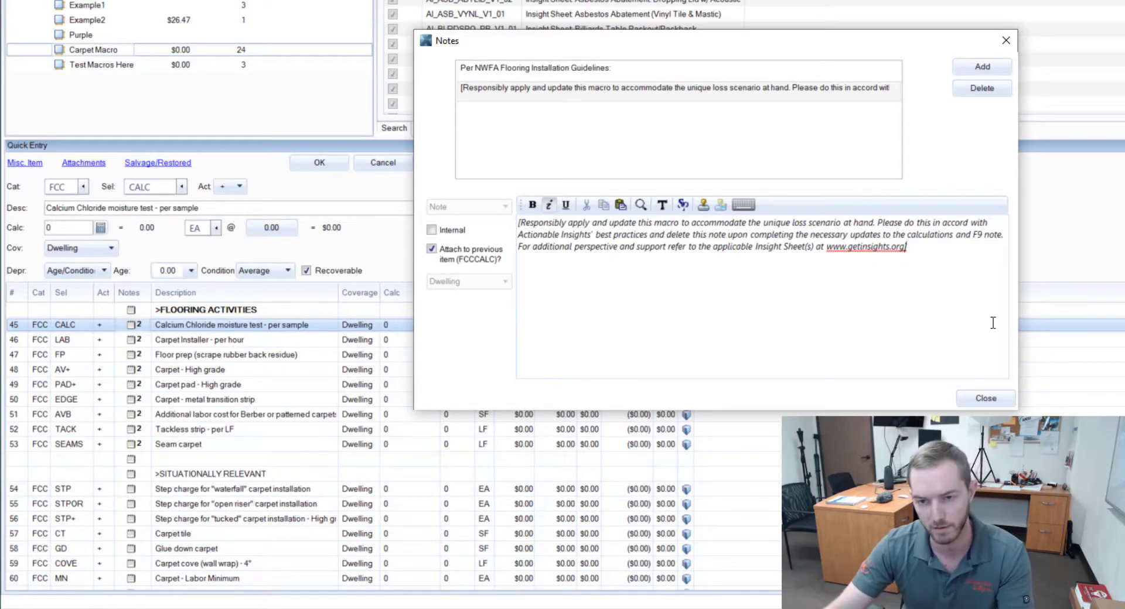
pyautogui.click(994, 401)
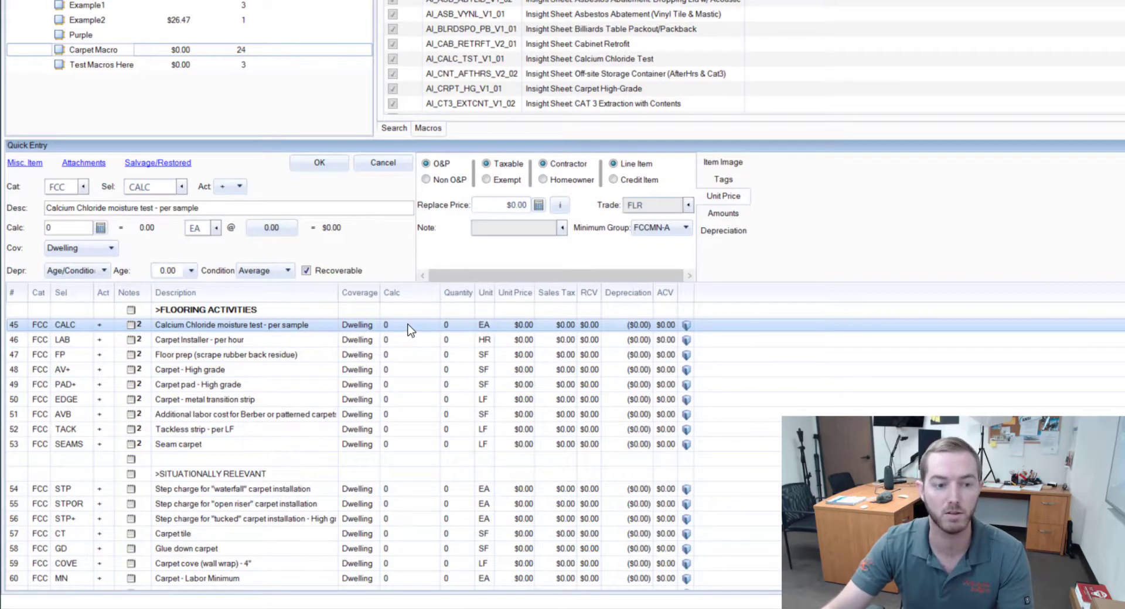
# Step: Scroll through the line items, then switch back to the main Xactimate 28 window's Tools page
pyautogui.scroll(-3, 261, 410)
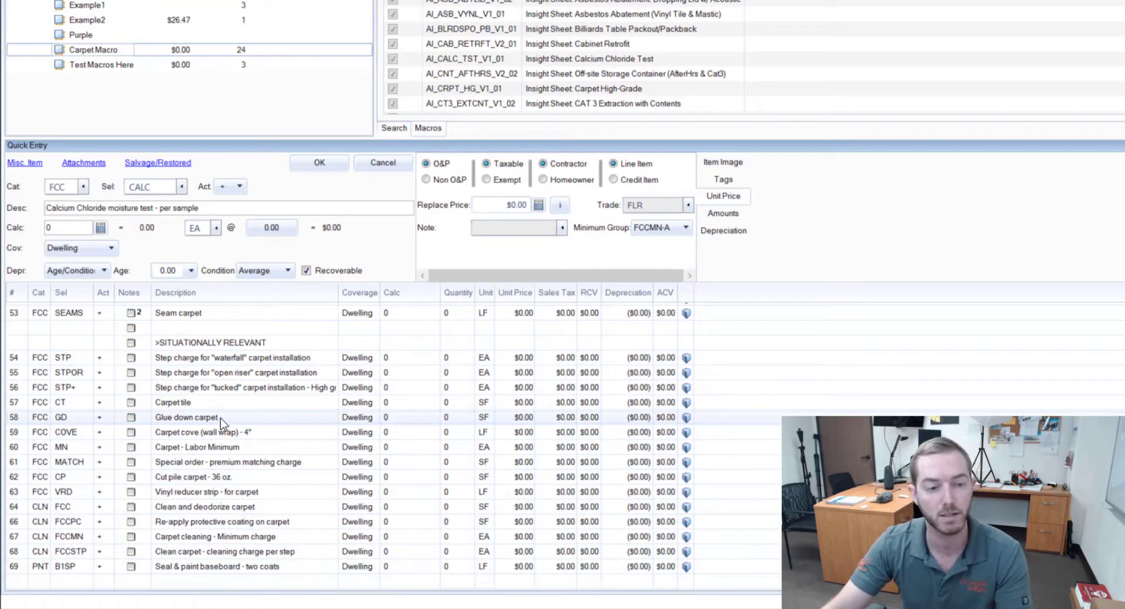
pyautogui.scroll(3, 220, 419)
pyautogui.scroll(-2, 223, 432)
pyautogui.scroll(2, 222, 432)
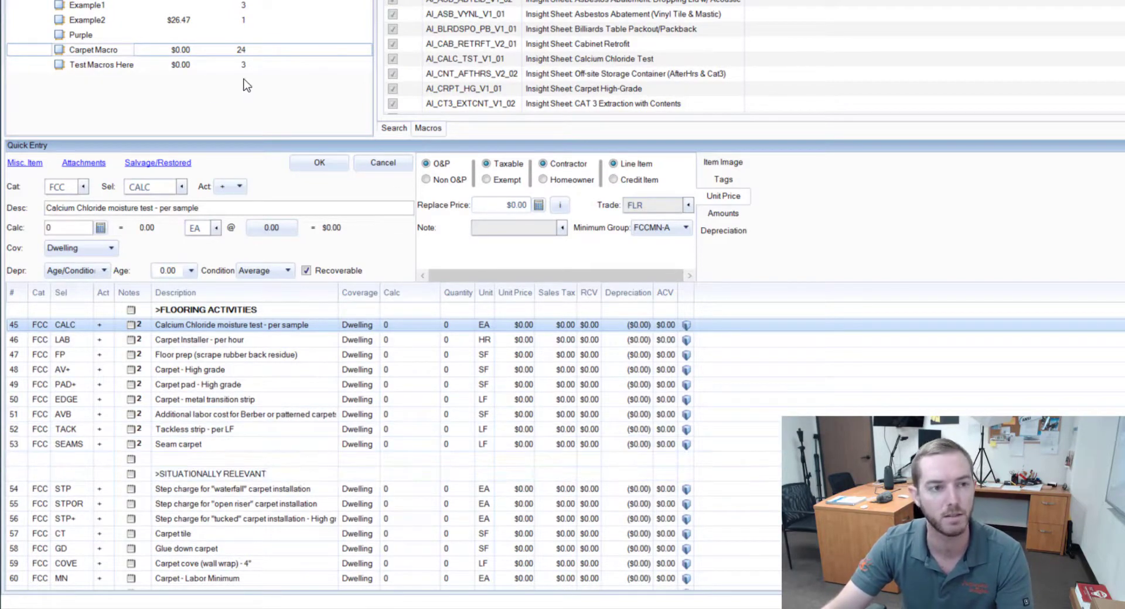
pyautogui.moveTo(244, 595)
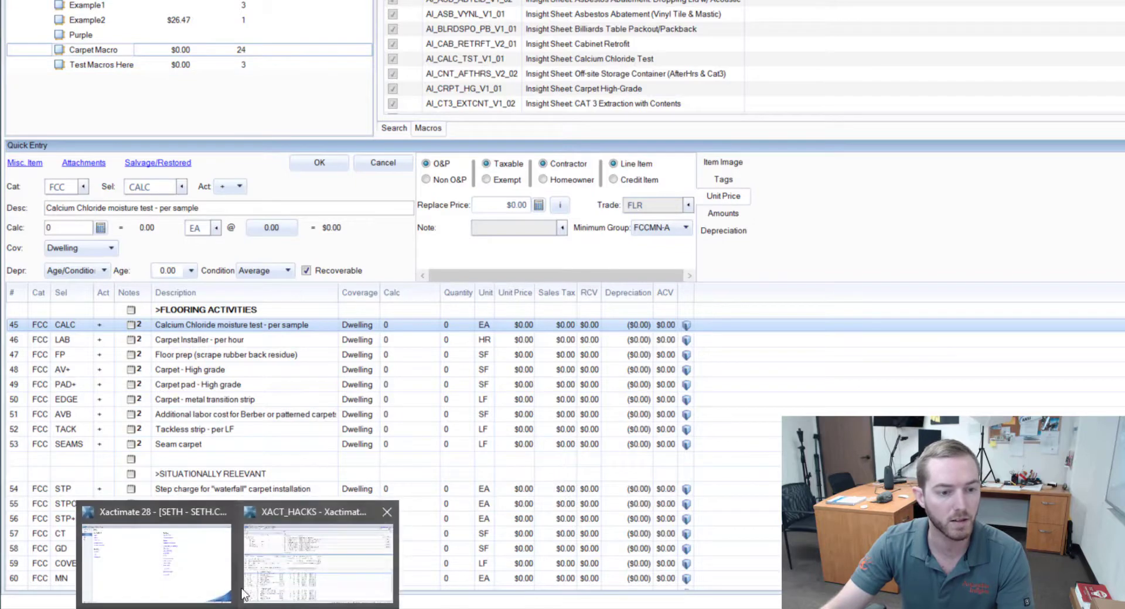
pyautogui.click(164, 566)
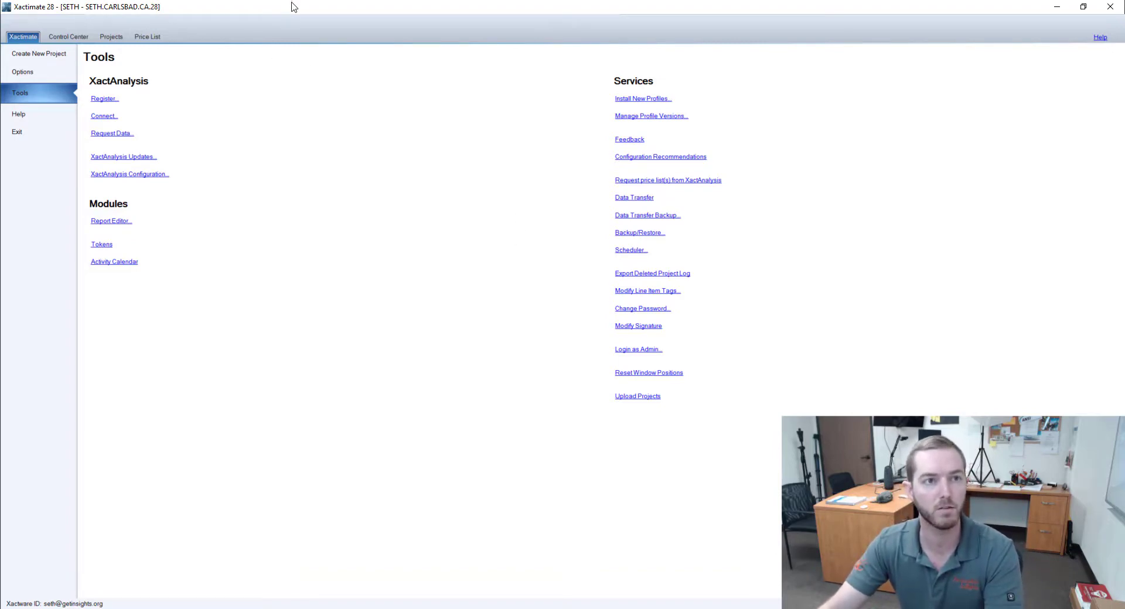
pyautogui.hotkey('alt', 'Tab')
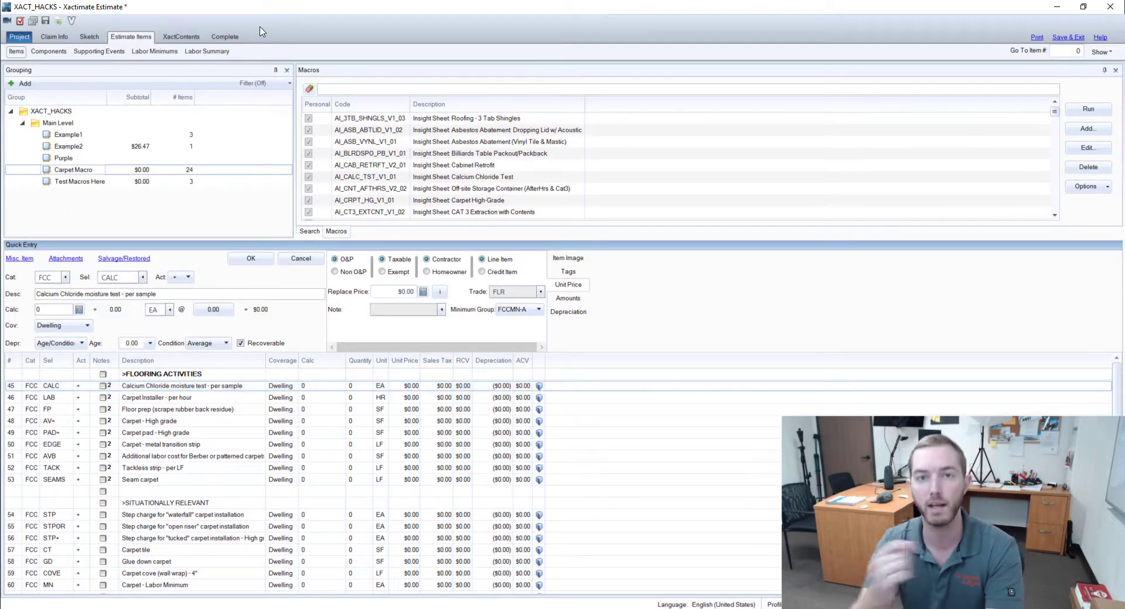
pyautogui.hotkey('alt', 'Tab')
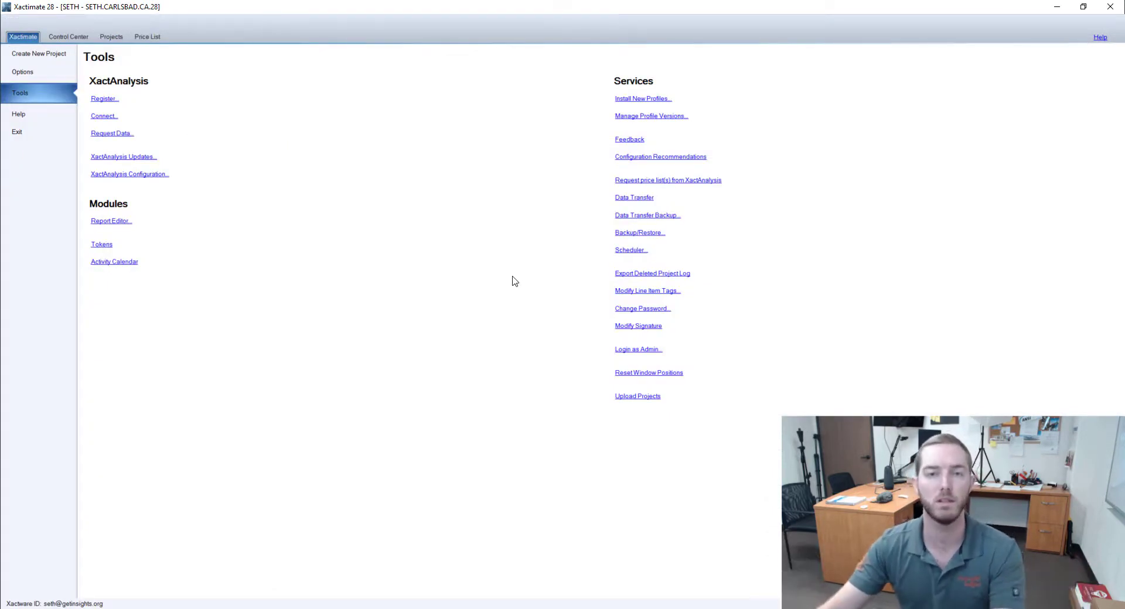
pyautogui.click(68, 37)
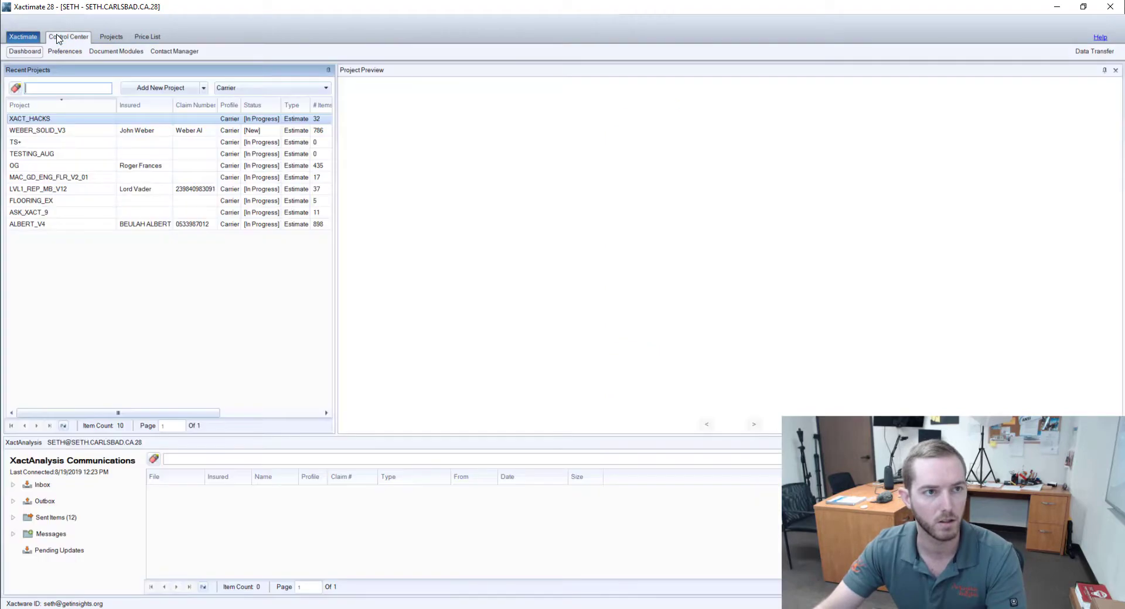
pyautogui.click(39, 52)
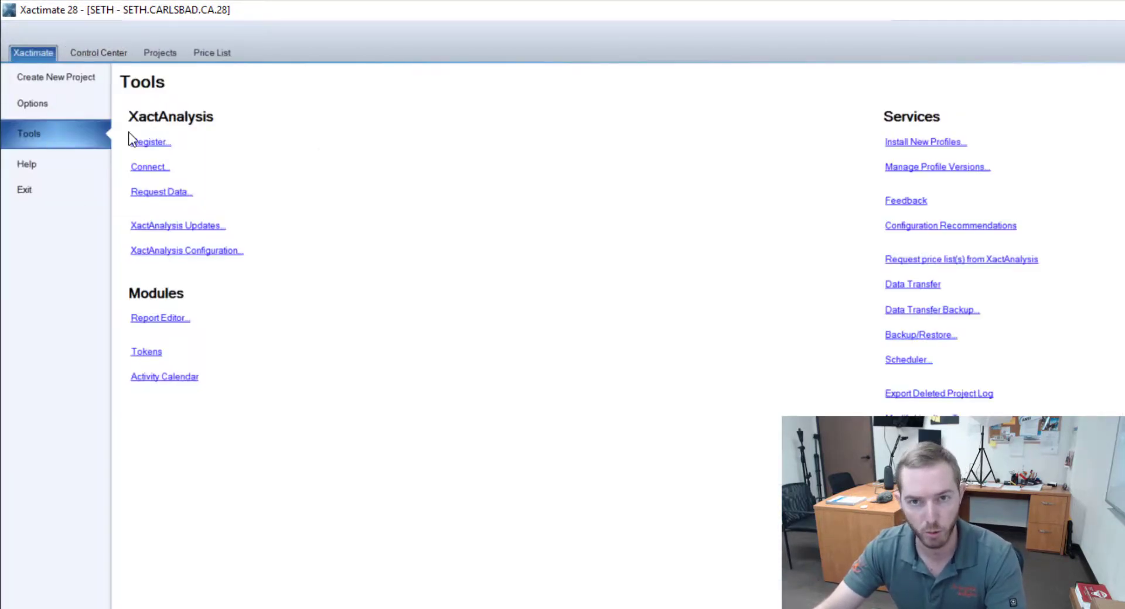
# Step: Start a Data Transfer set to Send items to a folder
pyautogui.click(932, 289)
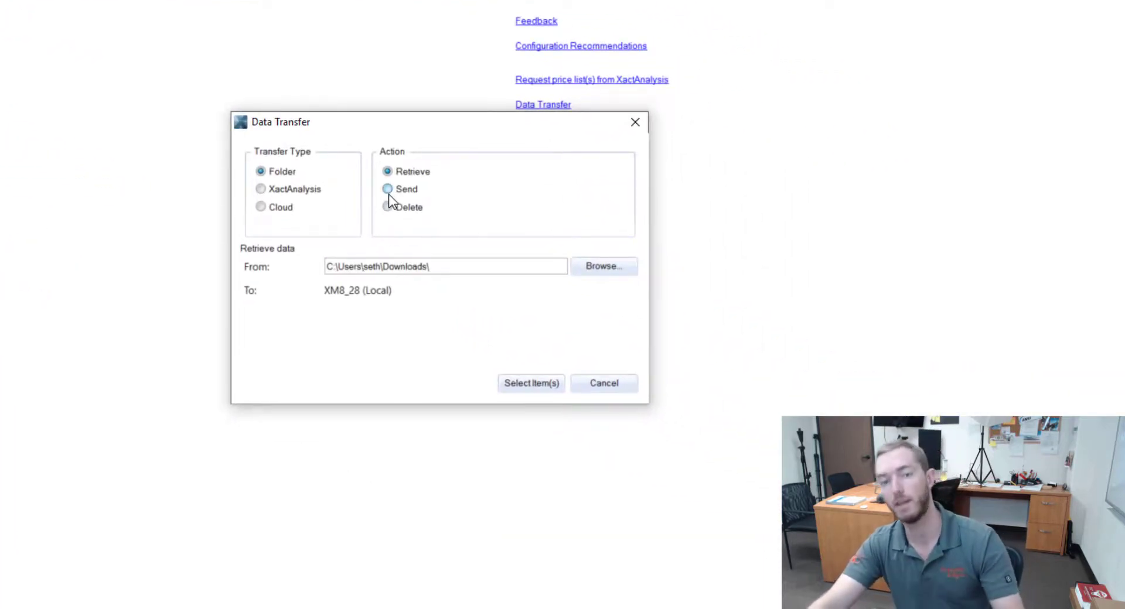
pyautogui.click(388, 194)
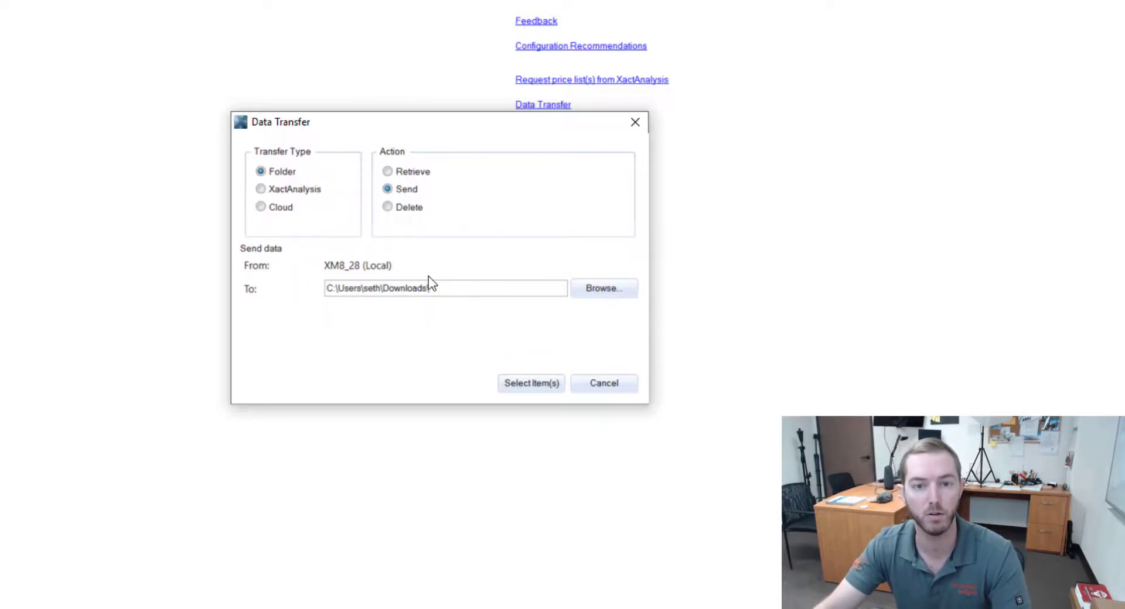
pyautogui.click(519, 384)
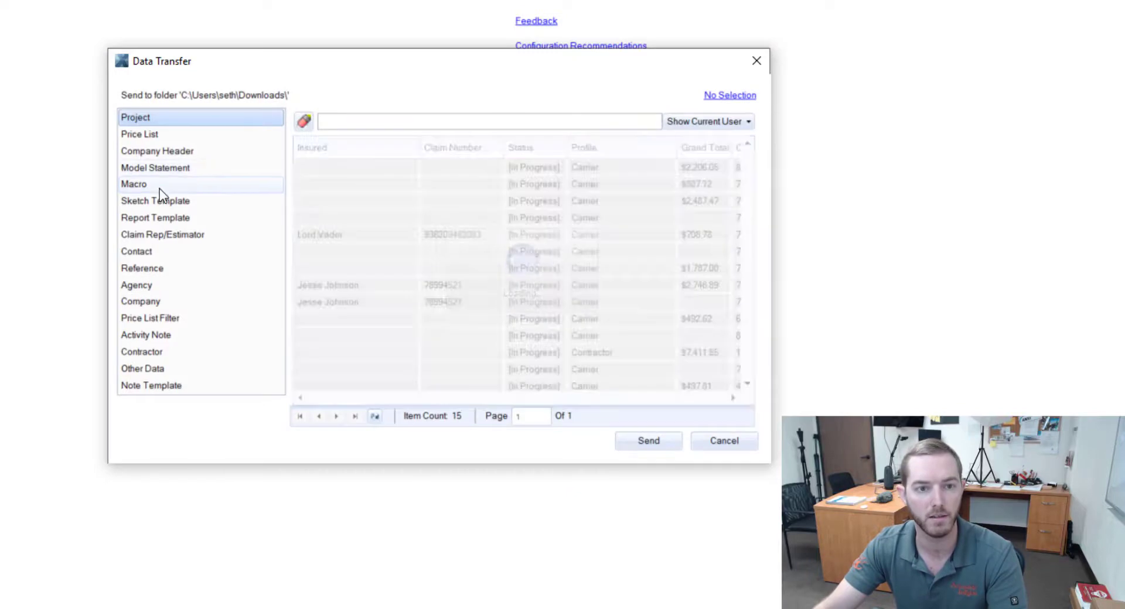
# Step: Find PAD_NOTES with a 'pad' macro search and send it to the Downloads folder
pyautogui.click(159, 185)
pyautogui.click(356, 121)
pyautogui.write('pad')
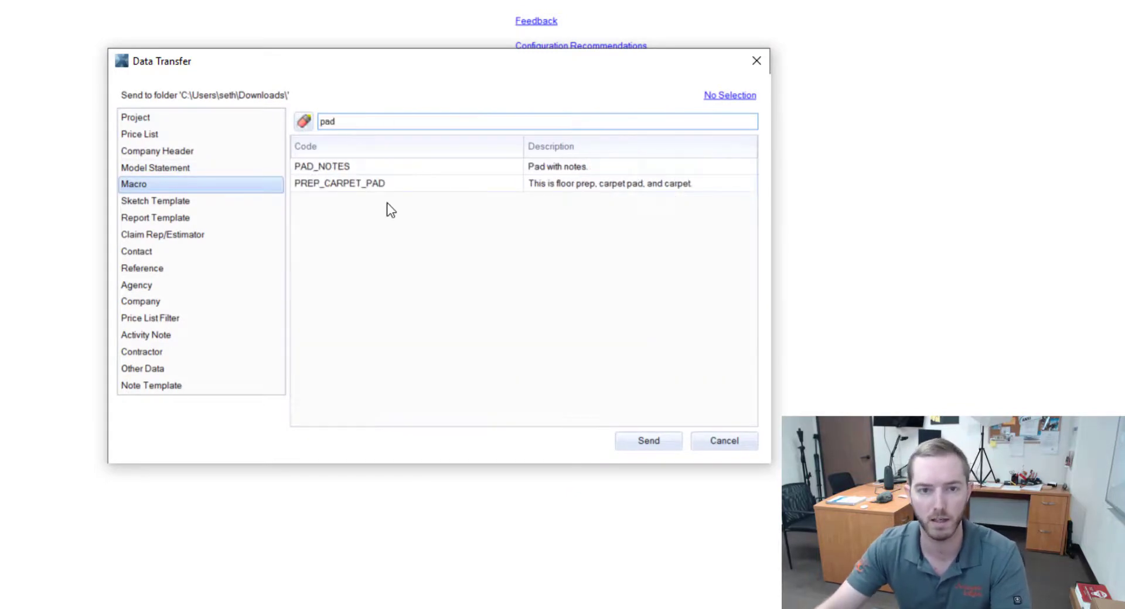
pyautogui.click(398, 166)
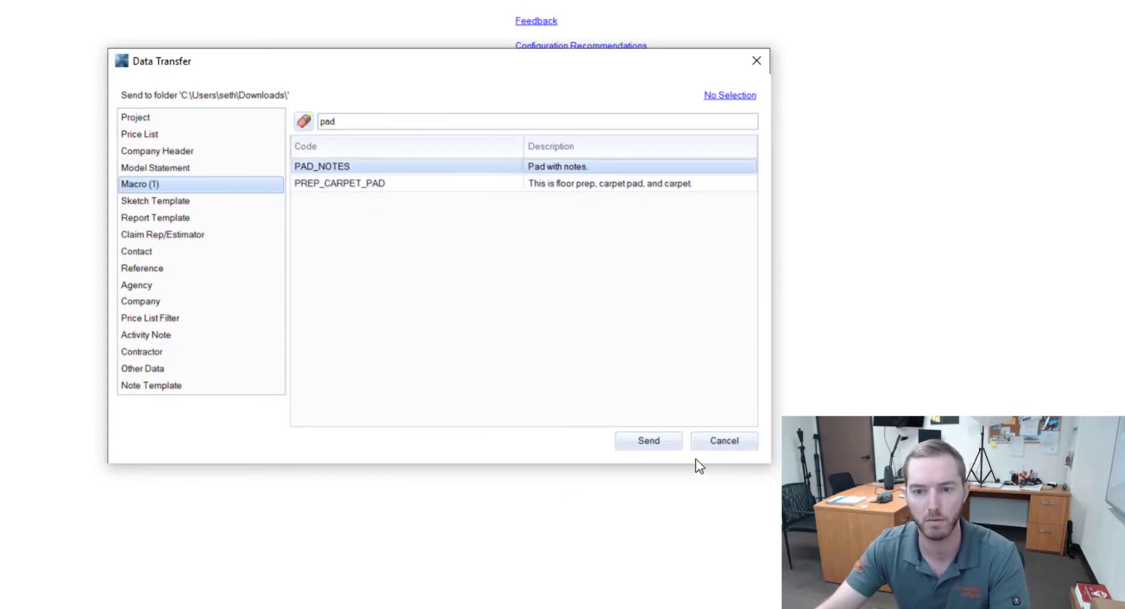
pyautogui.click(649, 442)
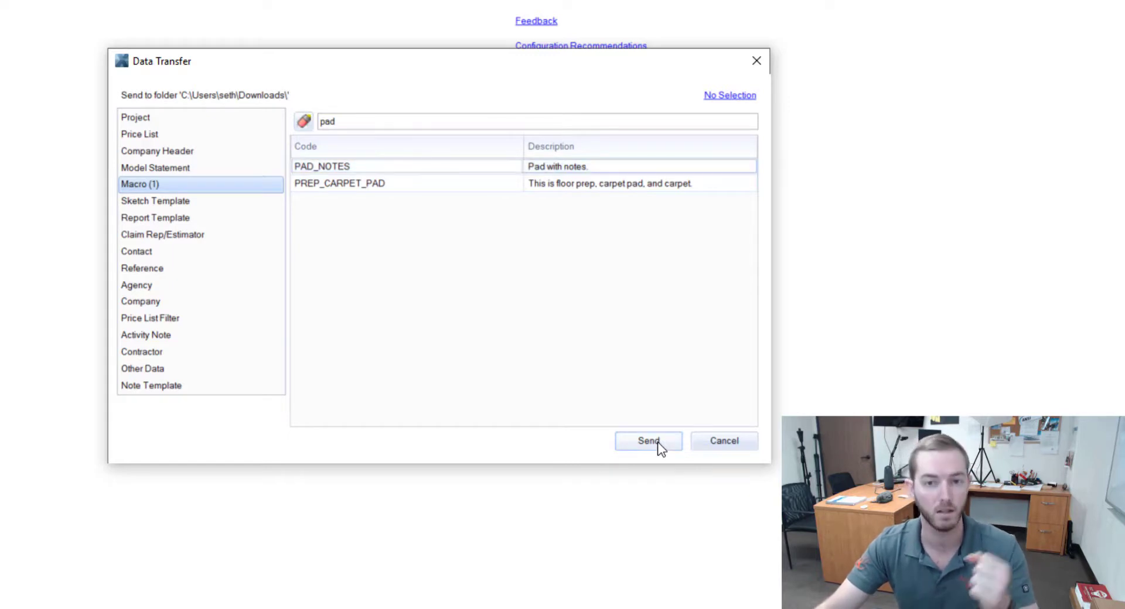
pyautogui.click(626, 365)
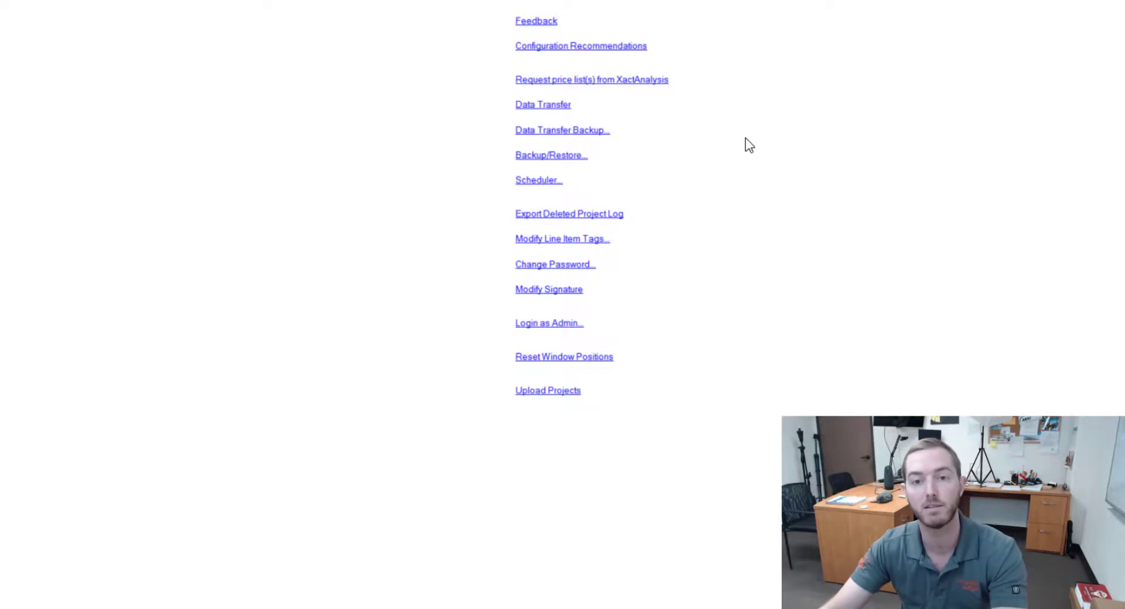
# Step: Try retrieving PAD_NOTES from Downloads, cancelling at the already-exists conflict and closing the results
pyautogui.click(565, 107)
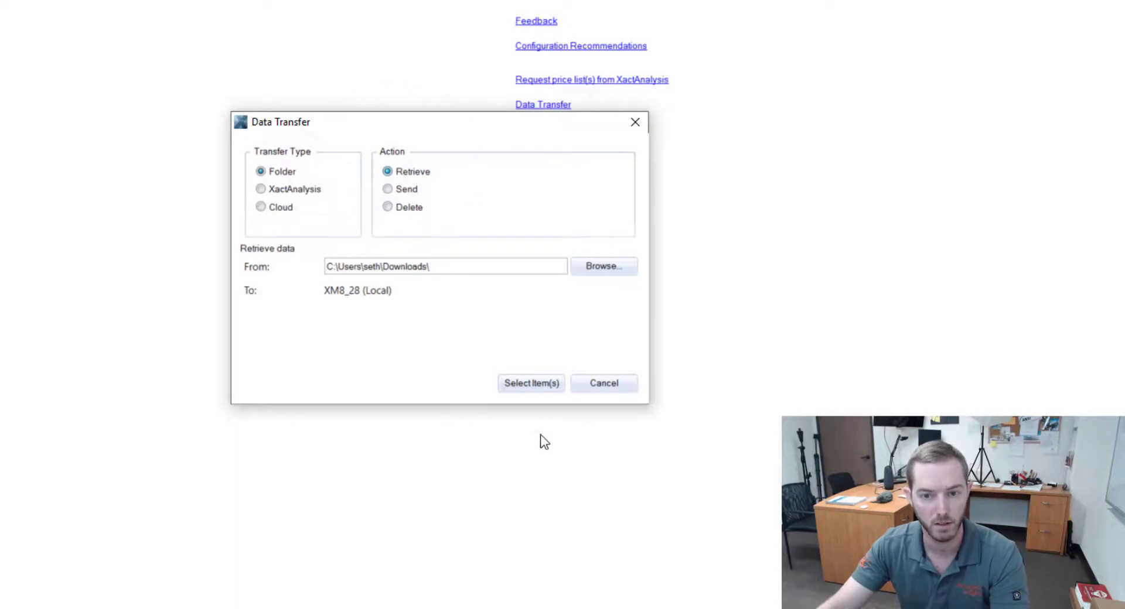
pyautogui.click(557, 389)
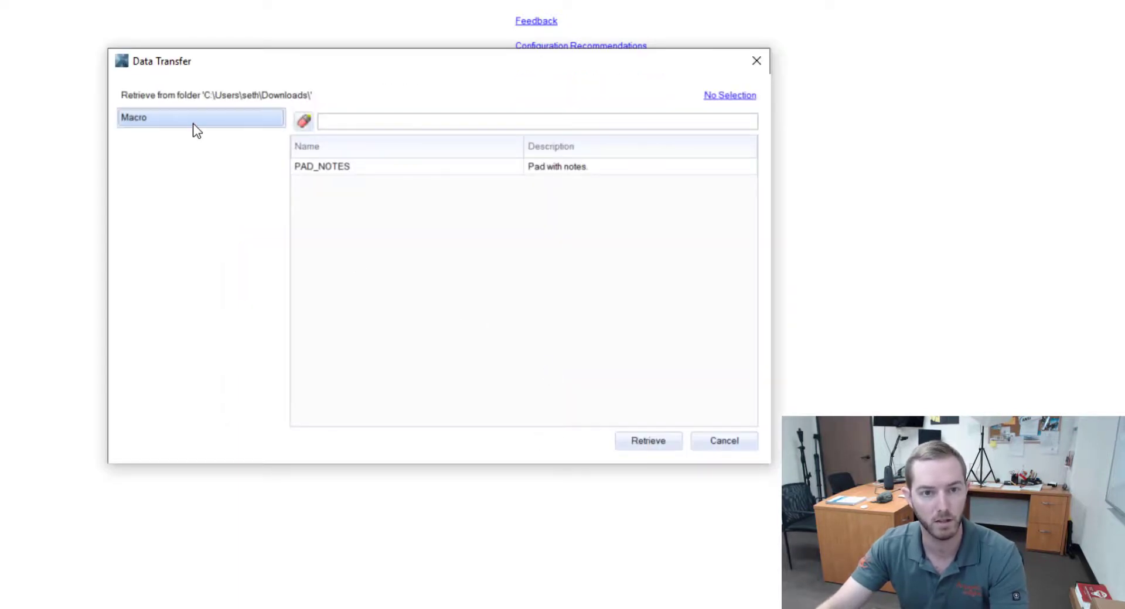
pyautogui.click(357, 166)
pyautogui.click(645, 444)
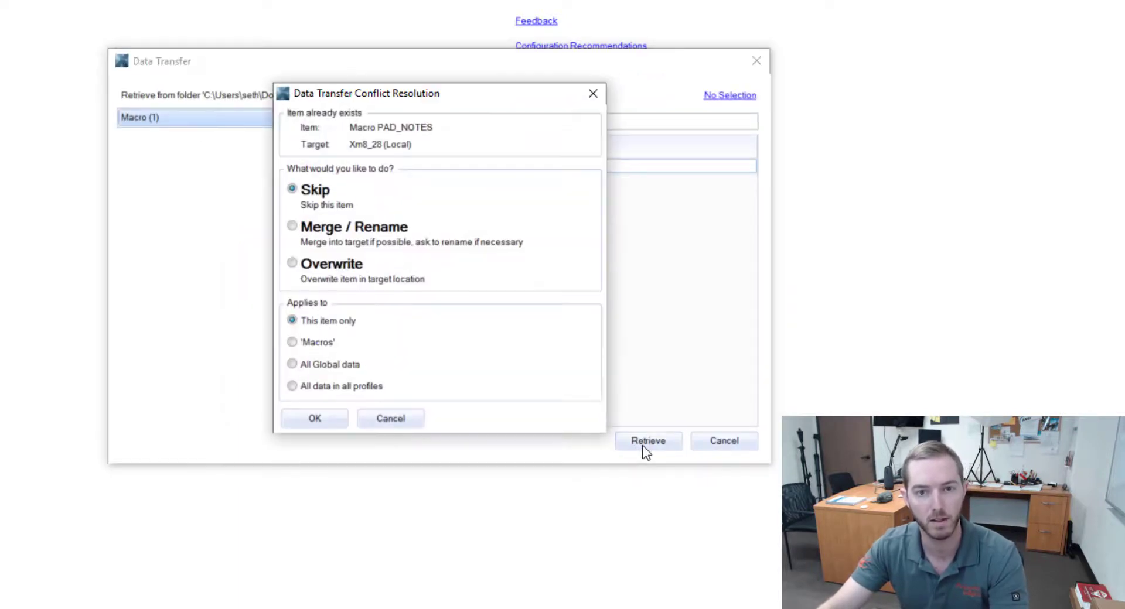
pyautogui.click(383, 417)
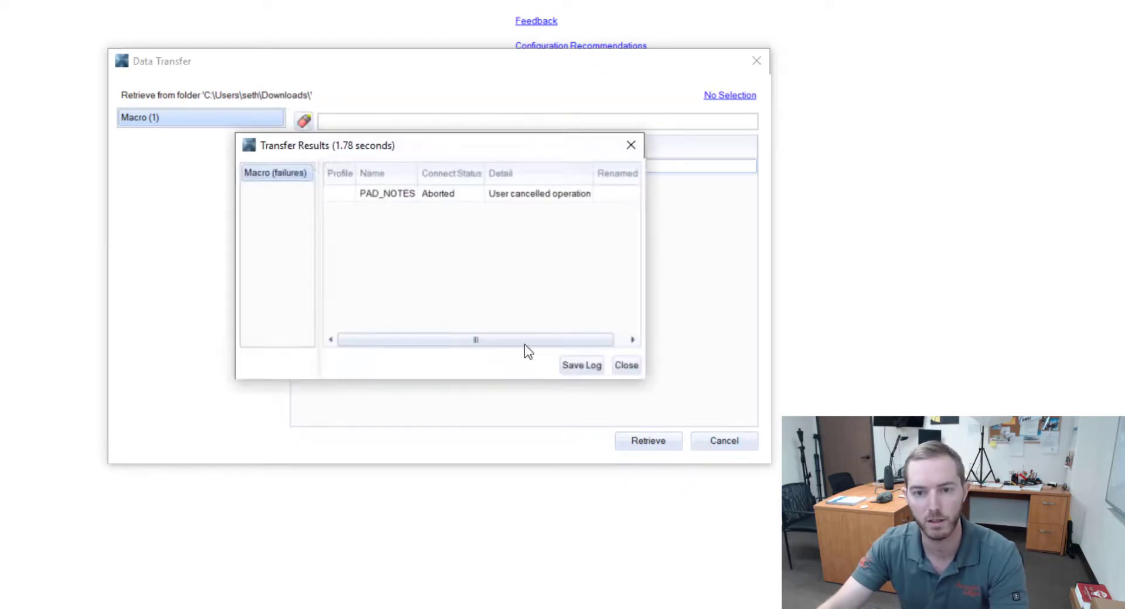
pyautogui.click(621, 365)
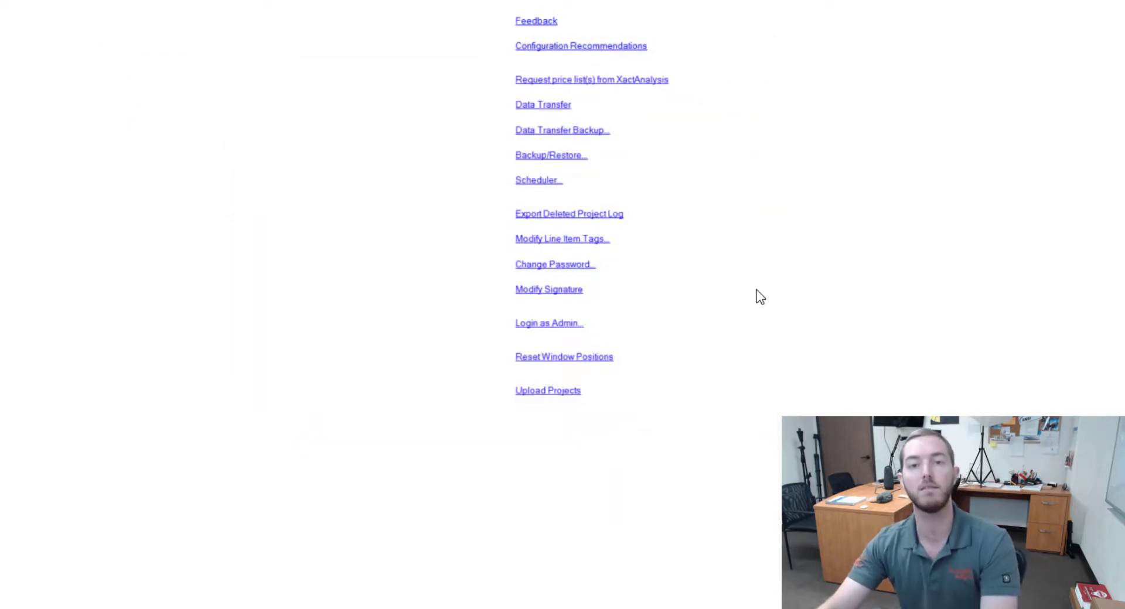
pyautogui.click(525, 107)
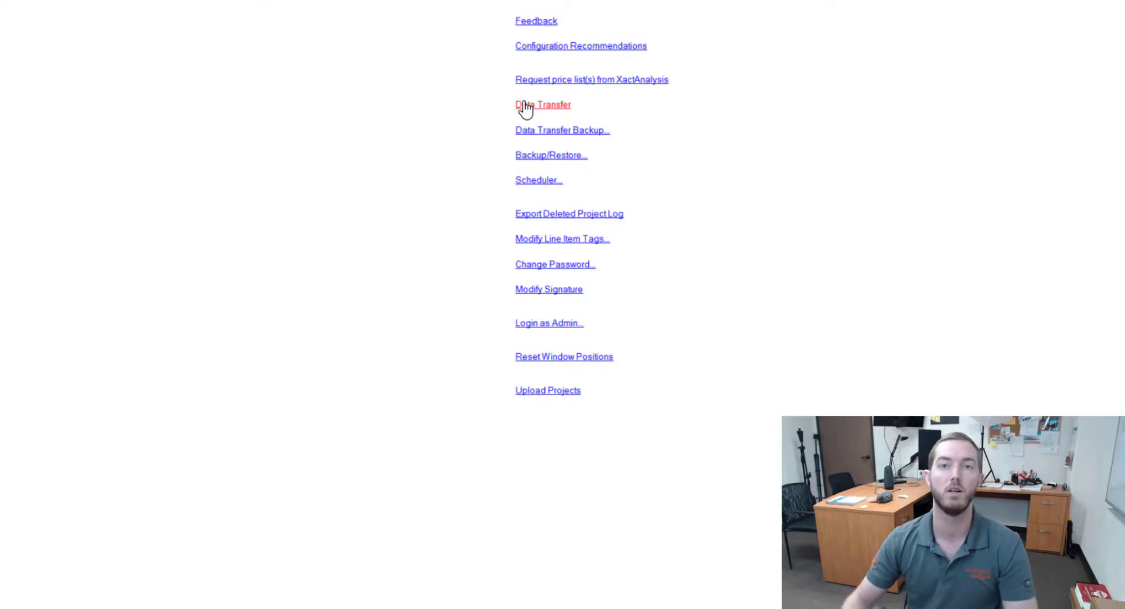